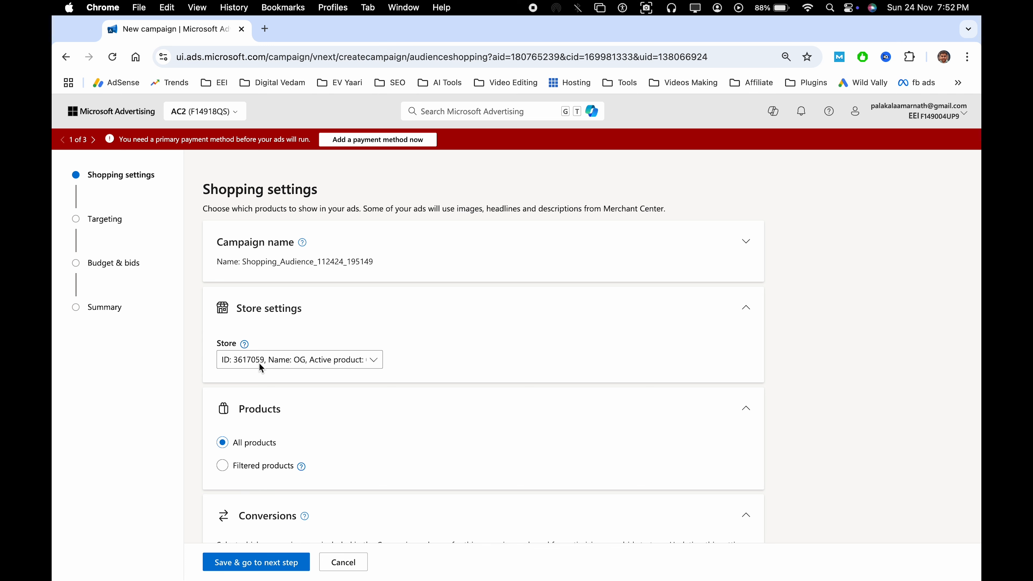
- Exit the new shopping campaign setup from its shopping settings, discarding the unsaved changes
left_click(259, 362)
left_click(530, 327)
scroll(352, 466, "down", 3)
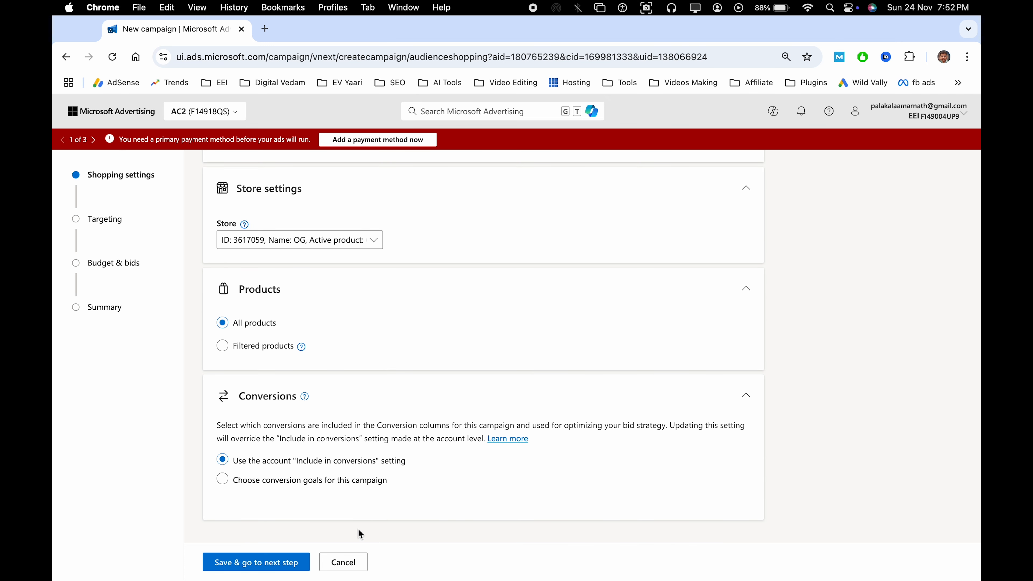
left_click(348, 567)
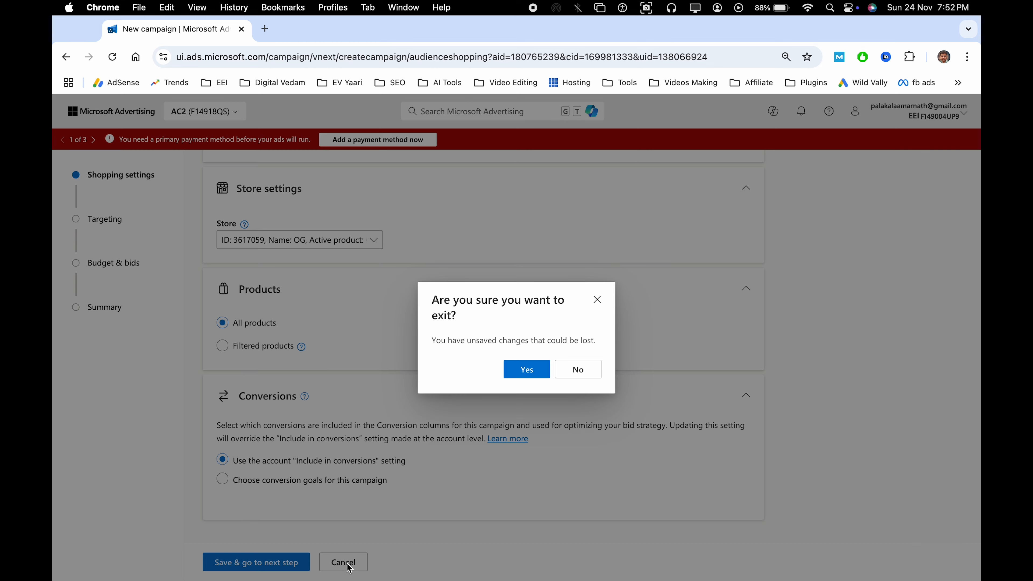
left_click(529, 374)
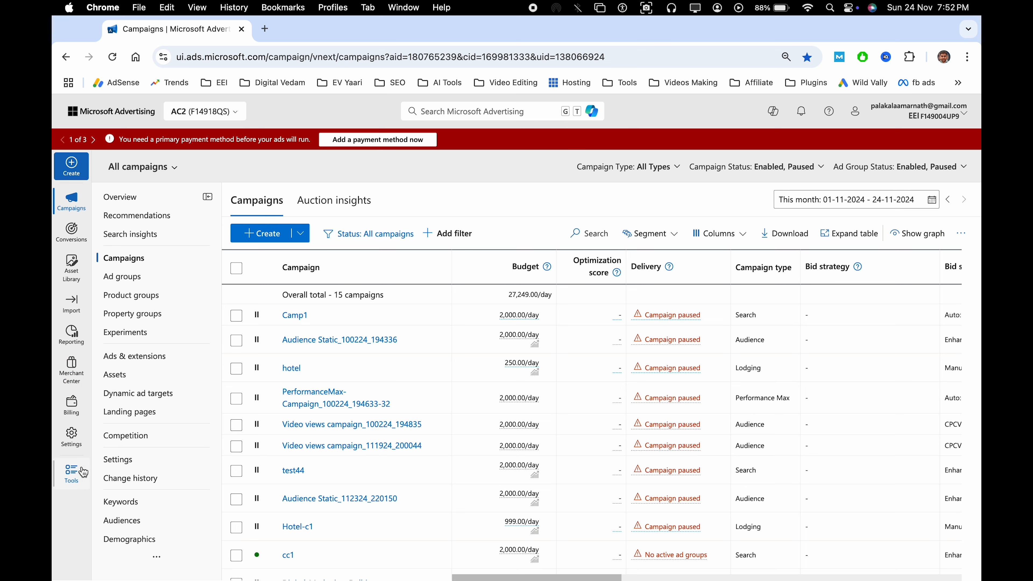
- Pin Property Center, Microsoft Store Ads and Business locations to the navigation from the full list of tools
left_click(72, 480)
left_click(433, 317)
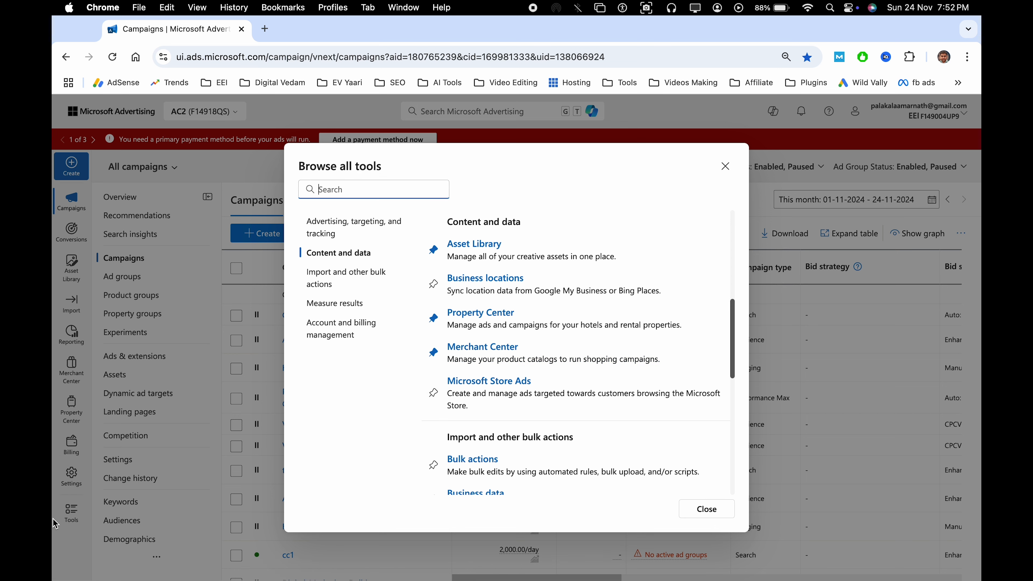
left_click(433, 393)
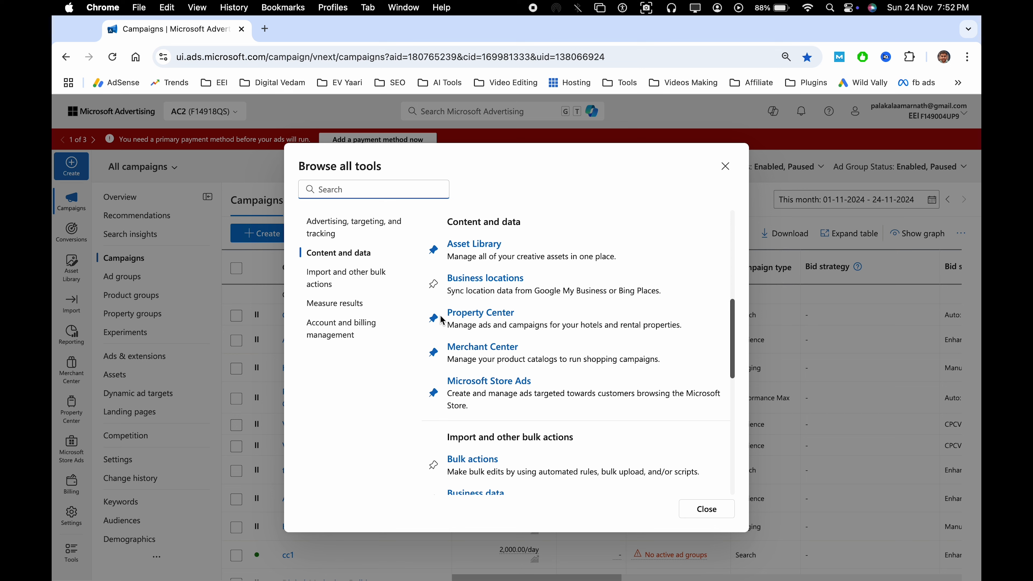
left_click(433, 283)
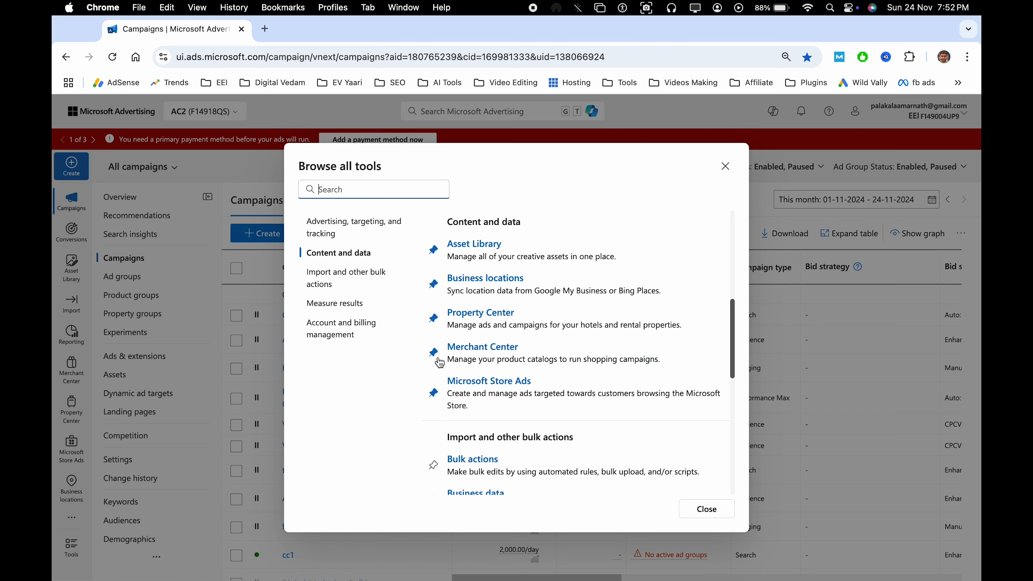
left_click(694, 515)
- Start a new Merchant Center store, choosing to create it manually rather than import it from Google Merchant Center
left_click(76, 369)
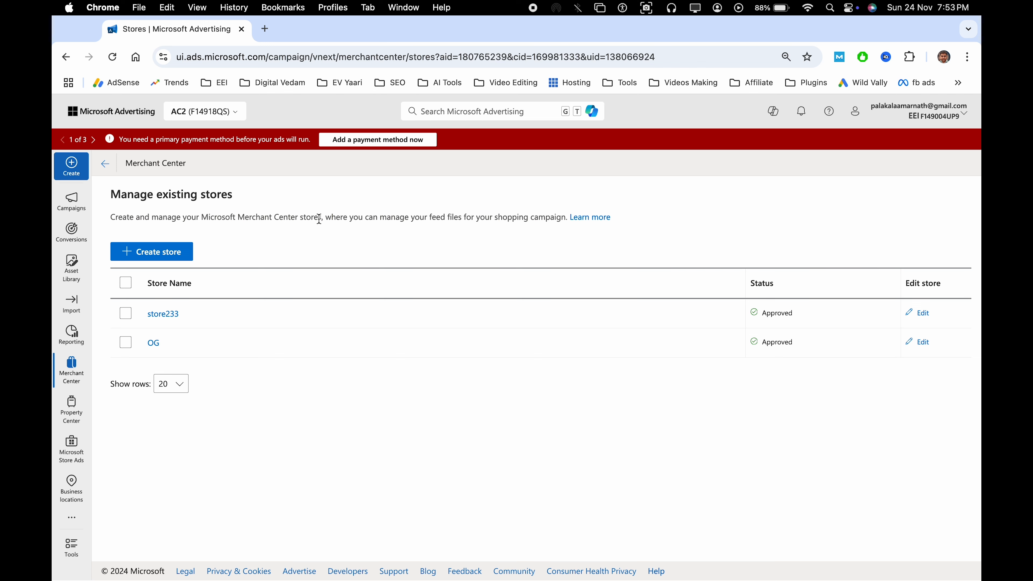
left_click(153, 255)
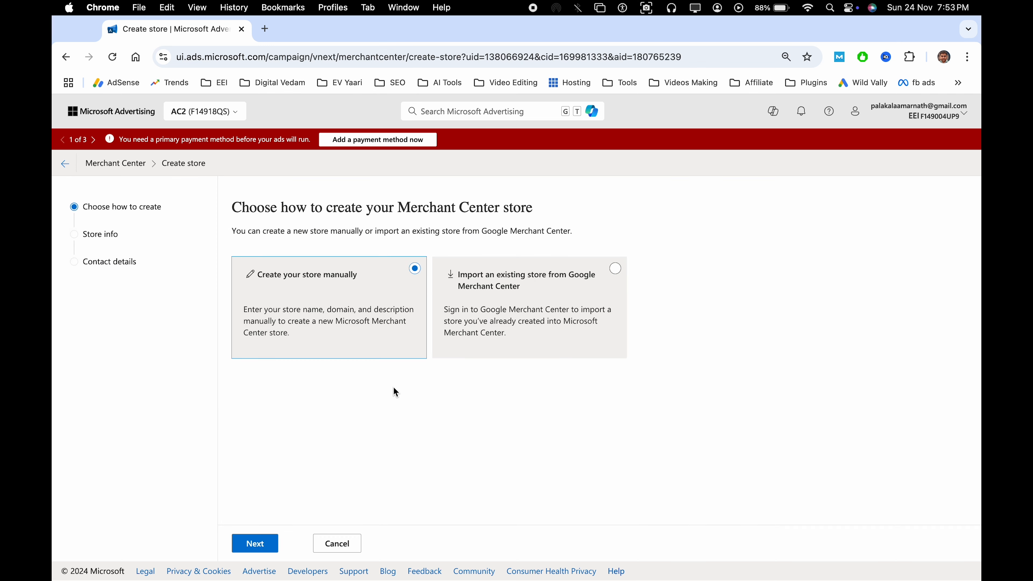
left_click(530, 339)
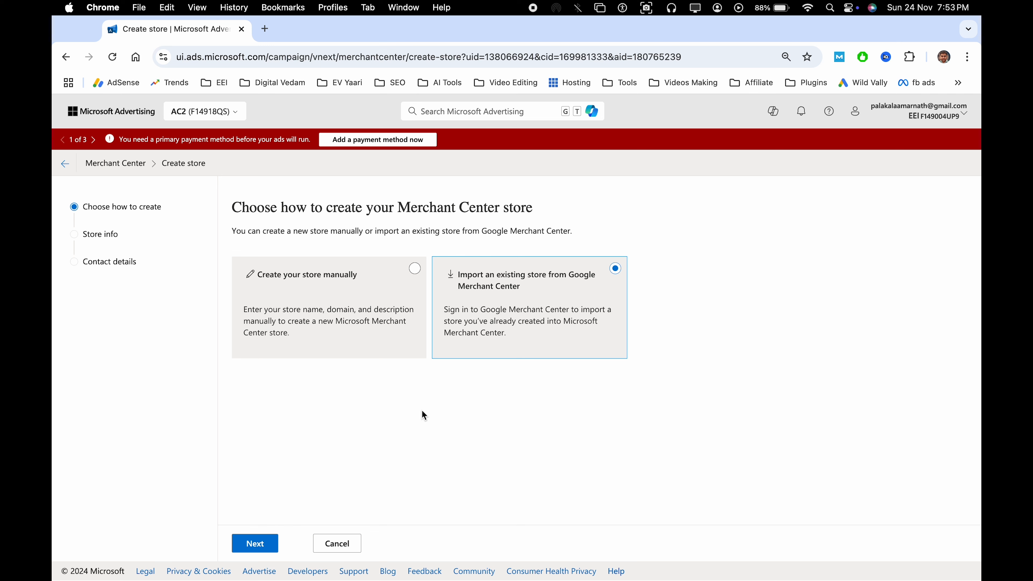
left_click(335, 309)
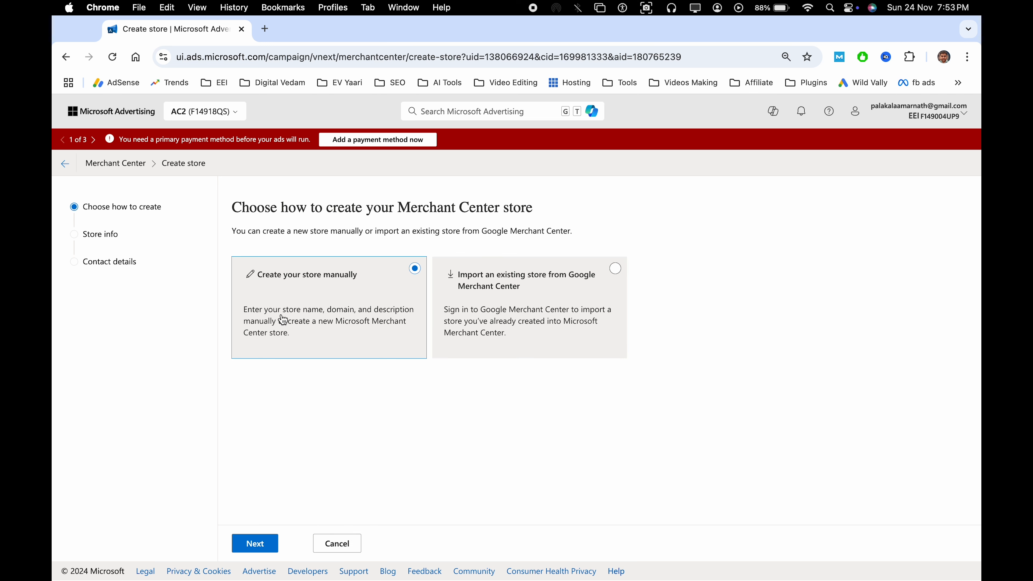
left_click(256, 544)
- Set the new store's domain validation to Validated via Bing Webmaster Tools
left_click(267, 274)
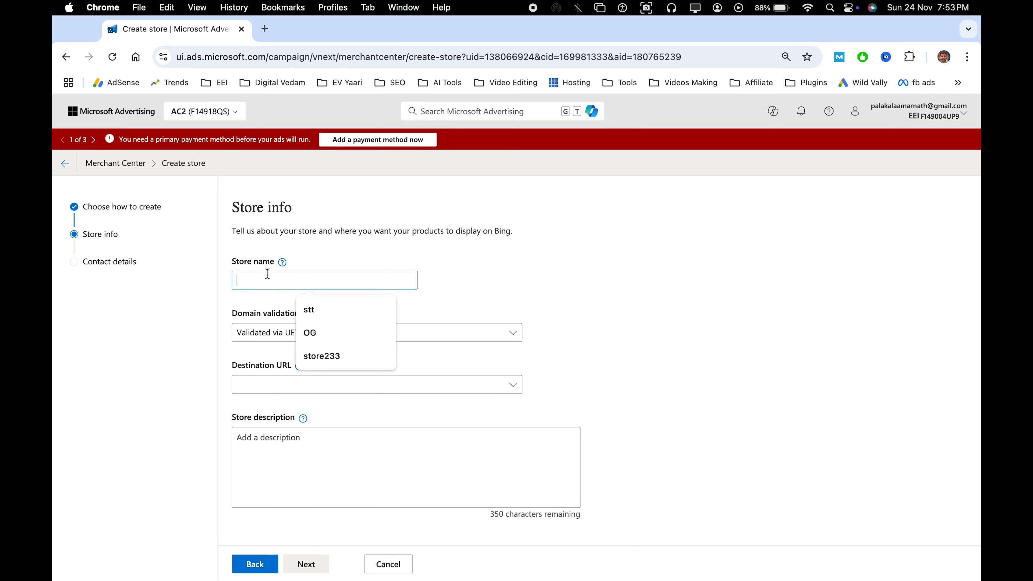
left_click(251, 303)
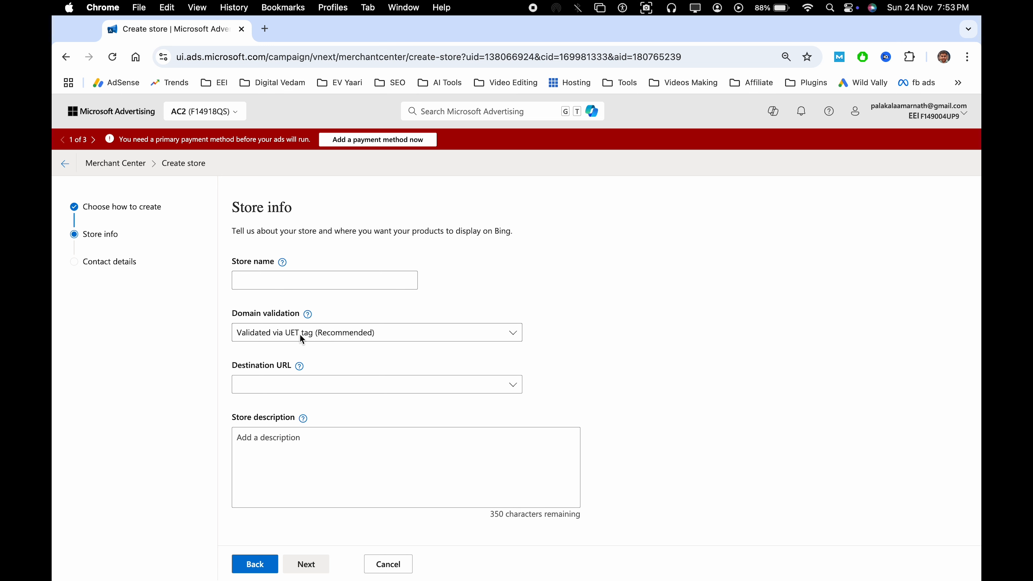
left_click(310, 339)
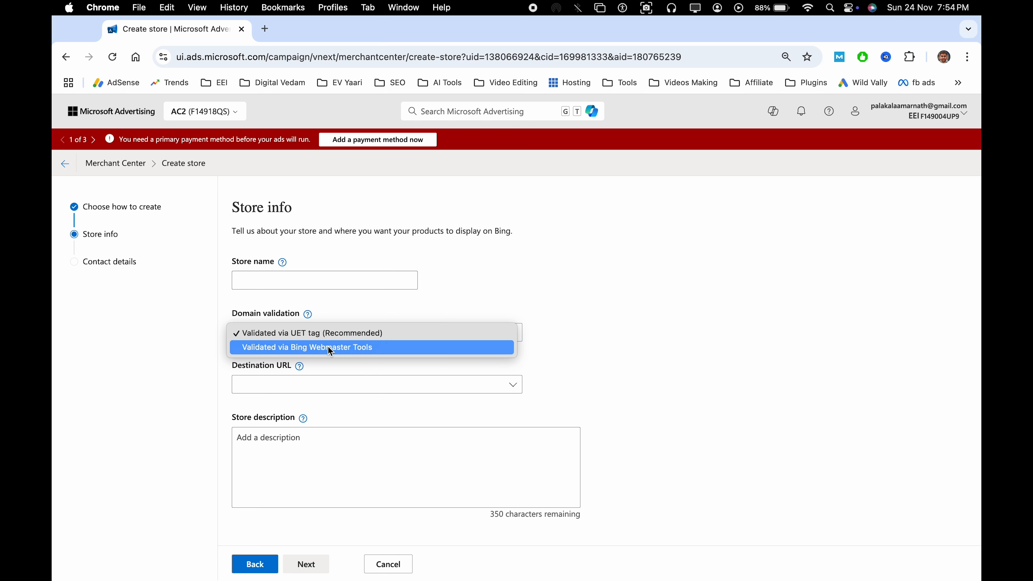
left_click(285, 350)
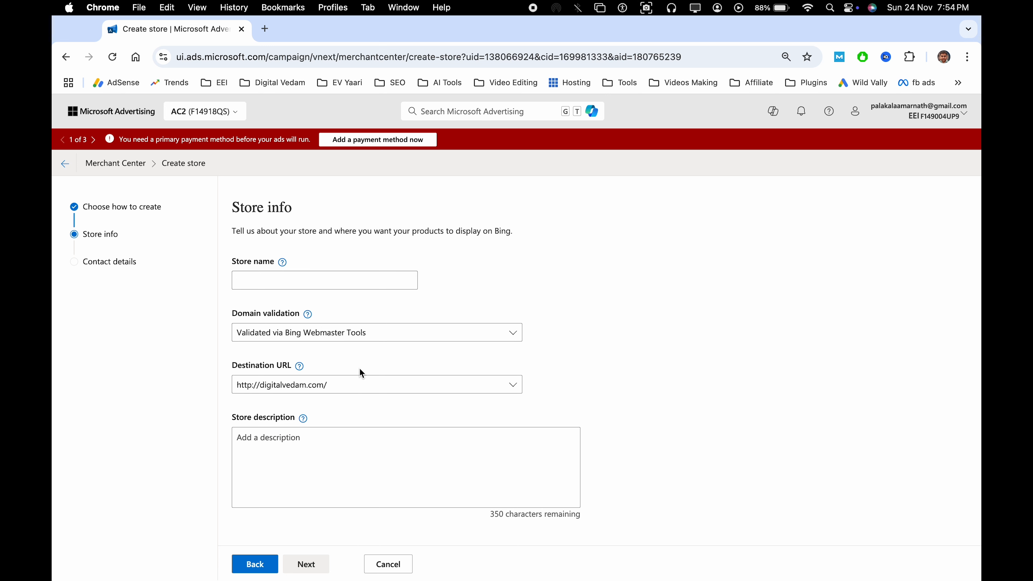
- Name the store Store3 and continue to its contact details
left_click(267, 281)
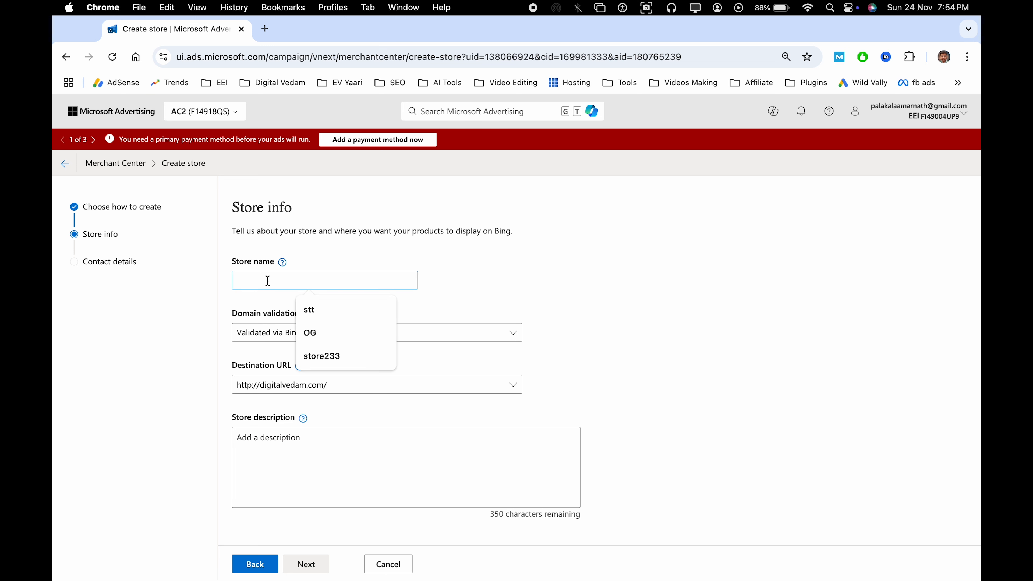
type("Stora")
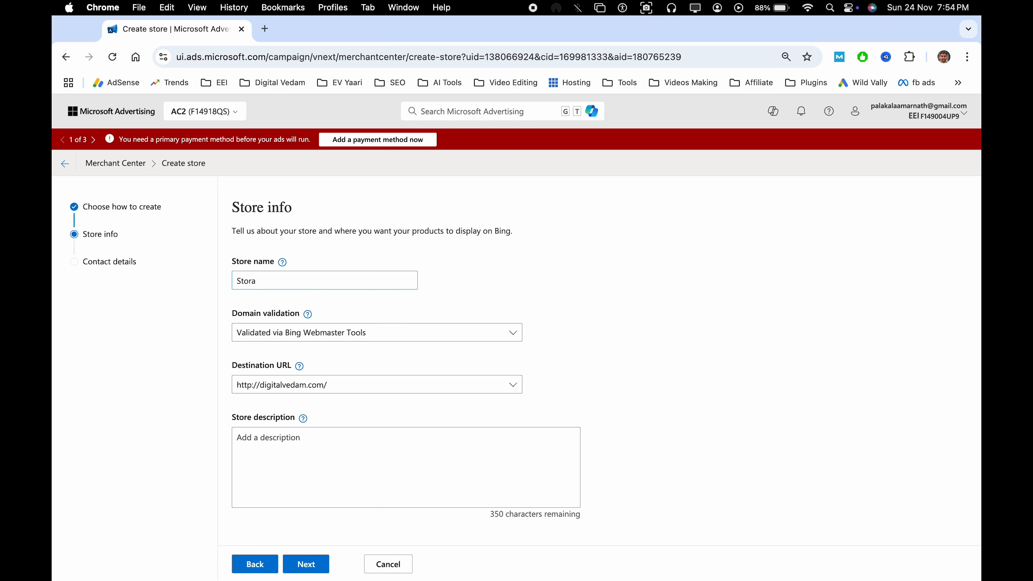
key("BackSpace")
type("e3")
left_click(311, 565)
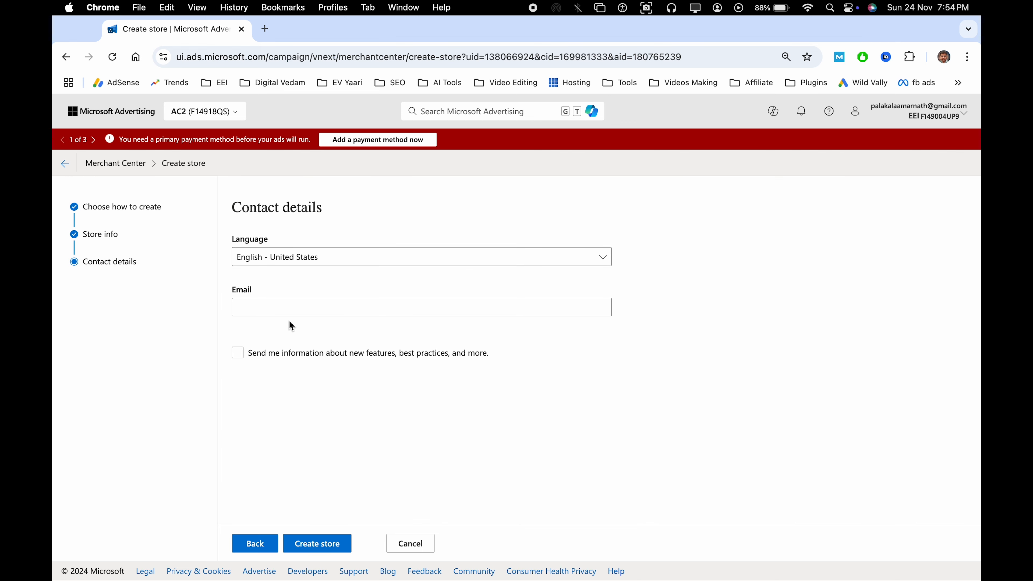
- Fill in the store's contact e-mail and try to create the store
left_click(275, 307)
left_click(261, 354)
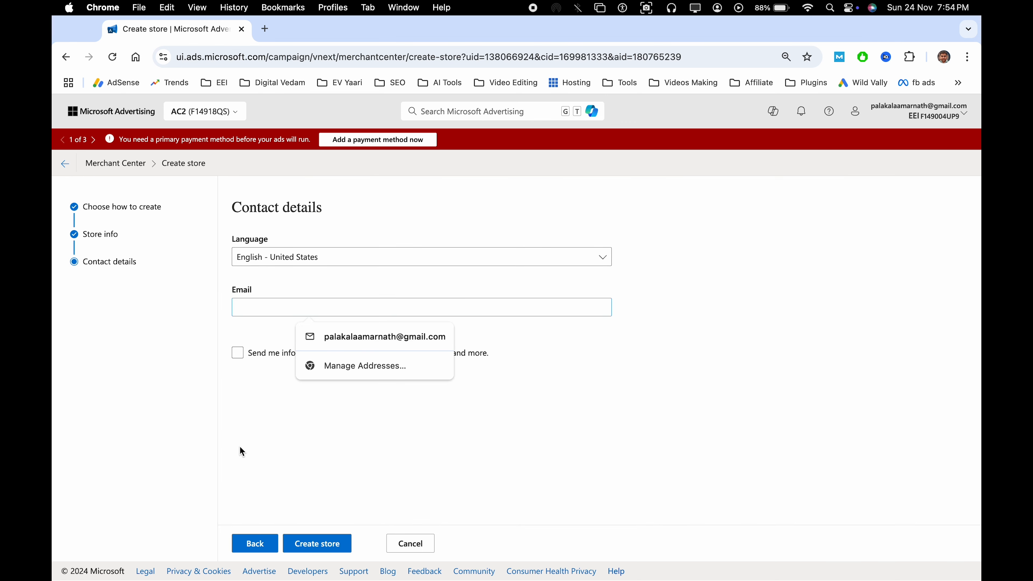
left_click(326, 543)
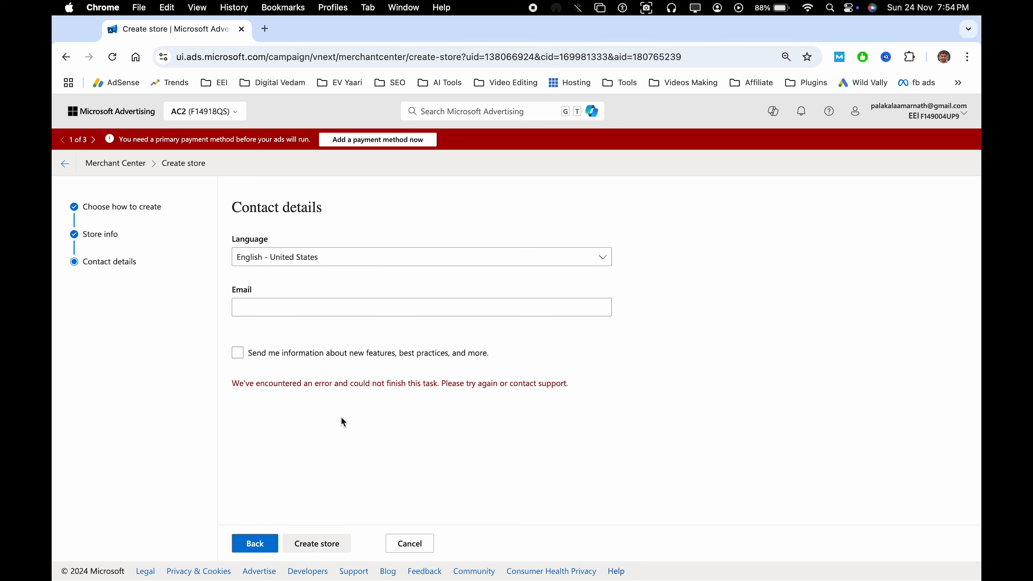
left_click(283, 301)
left_click(331, 337)
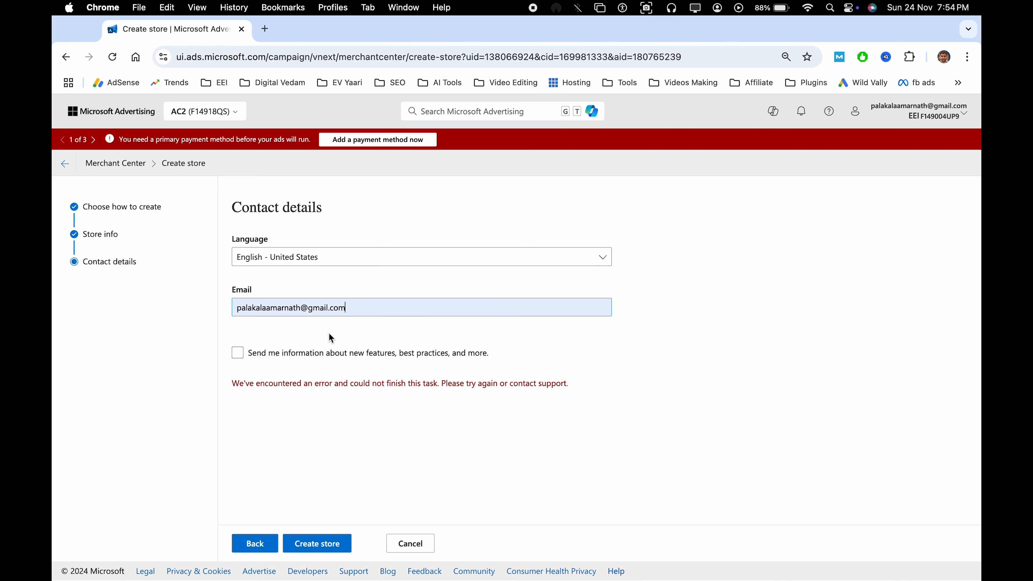
left_click(334, 547)
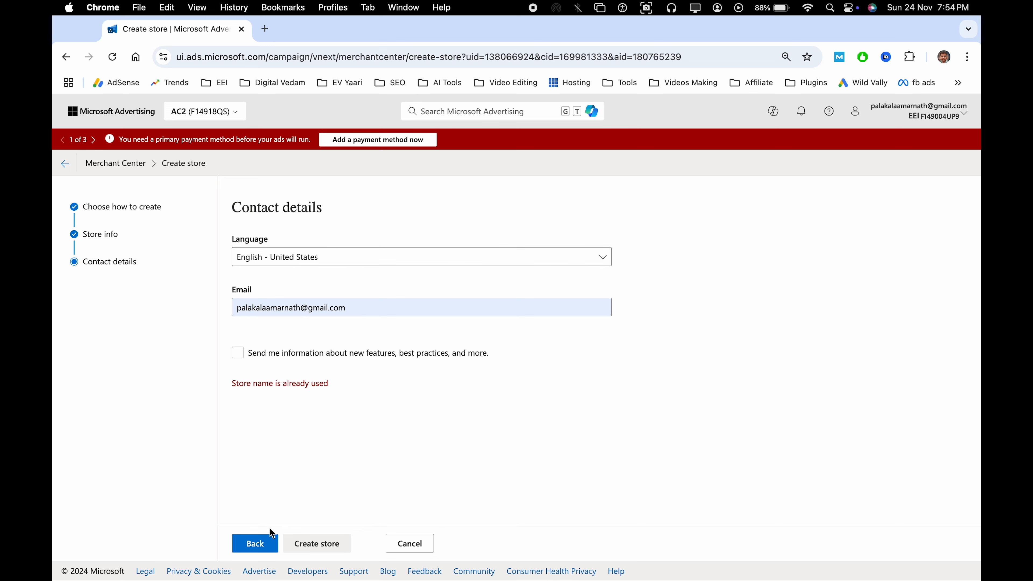
- Go back to the store info, change the store name to Store344 and create the store
left_click(255, 543)
left_click(286, 276)
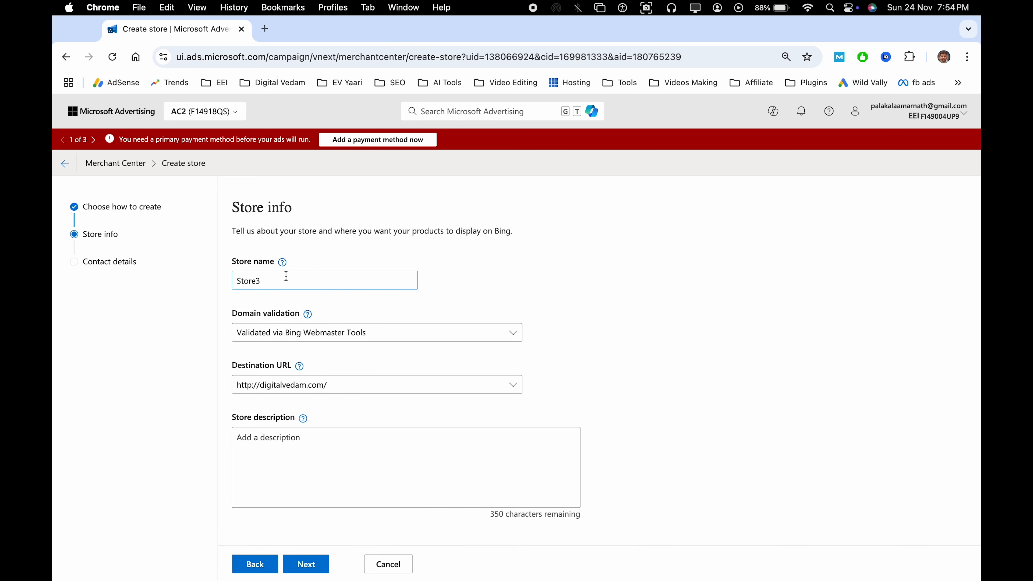
type("44")
left_click(317, 571)
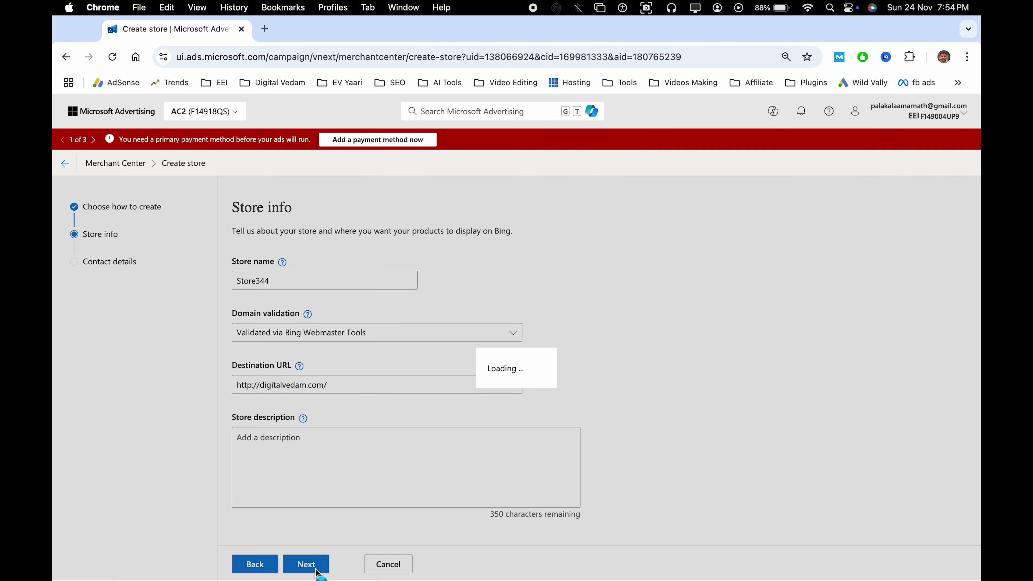
left_click(331, 553)
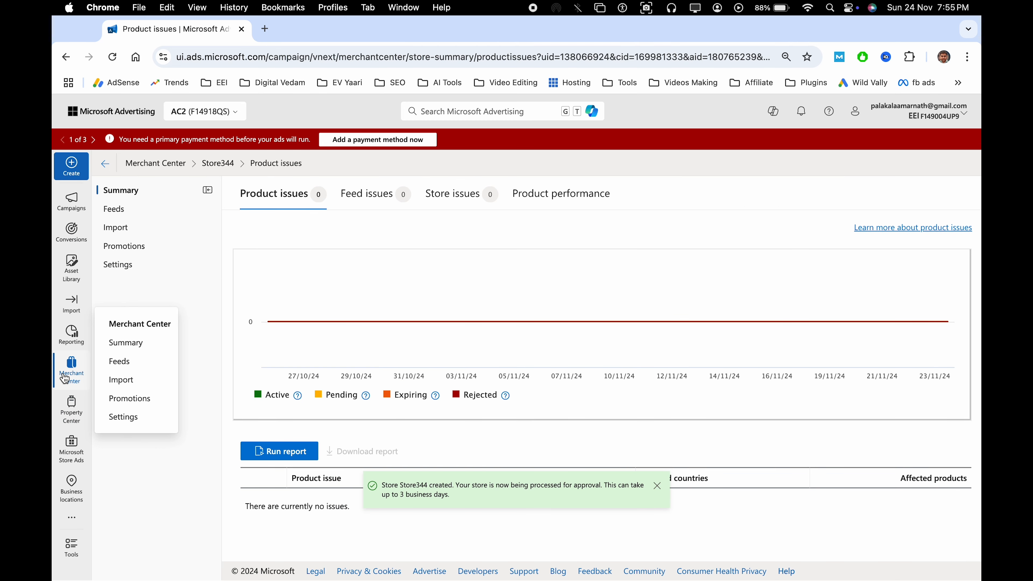
- Return to the Merchant Center list of existing stores and try selecting and deselecting all of them
mouse_move(65, 378)
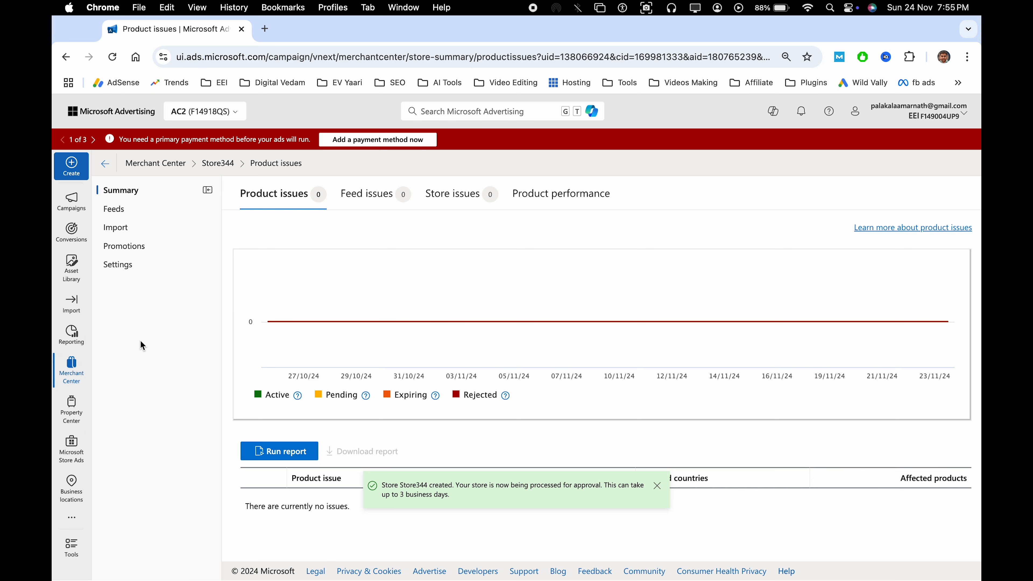
left_click(142, 163)
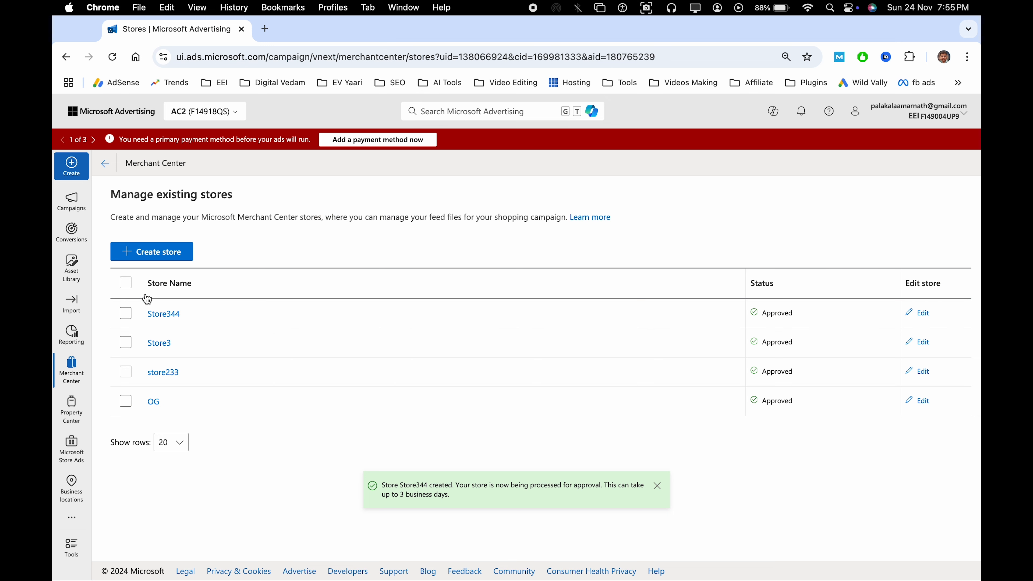
left_click(126, 285)
left_click(126, 284)
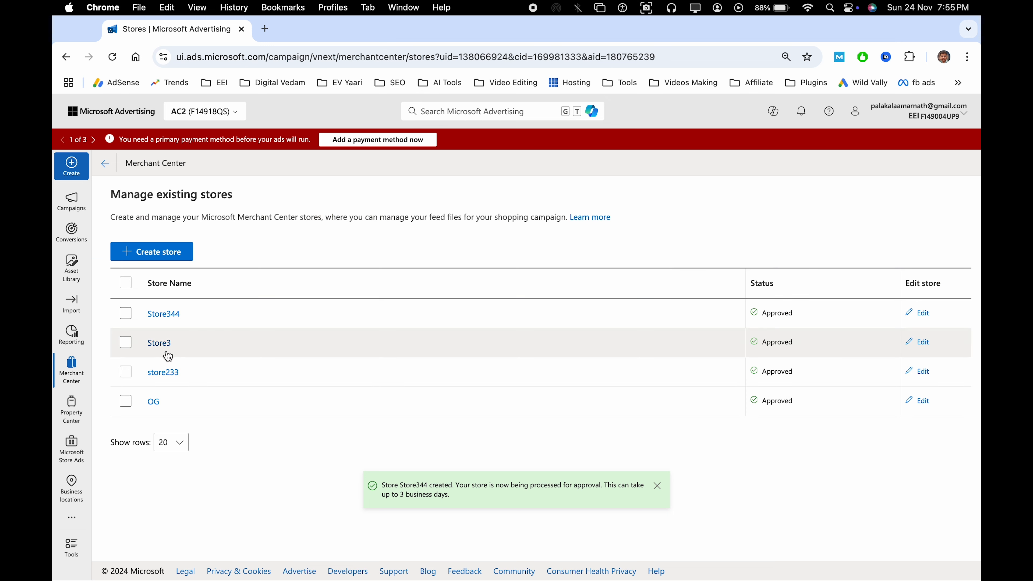
left_click(127, 285)
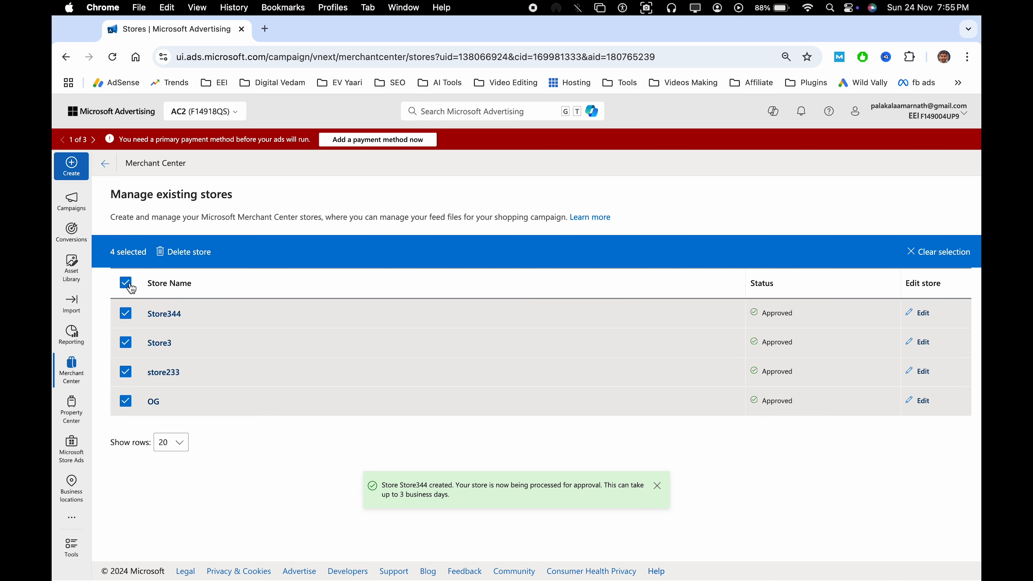
left_click(125, 284)
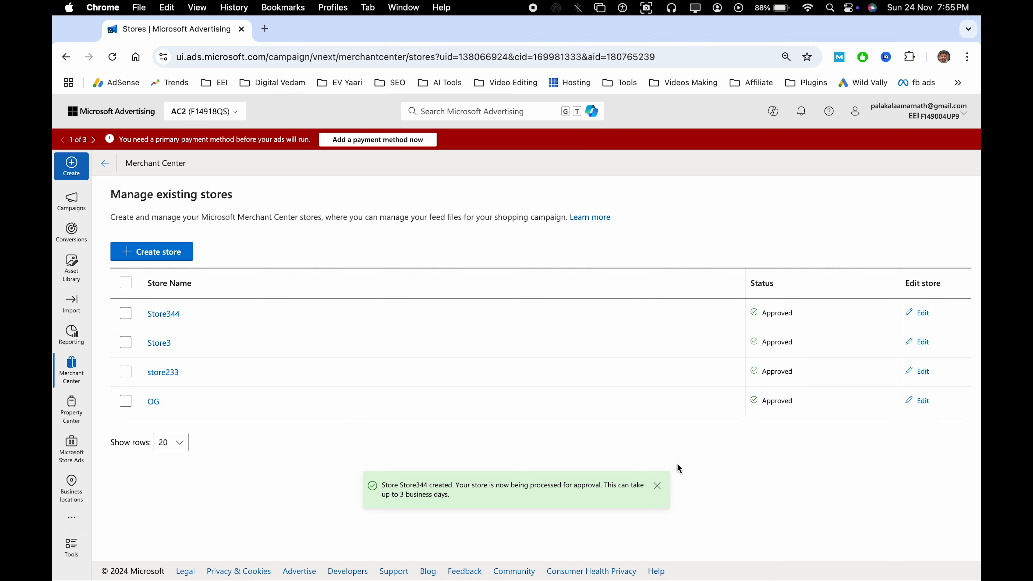
- Check the editable details of the OG store and leave them without submitting changes
left_click(922, 402)
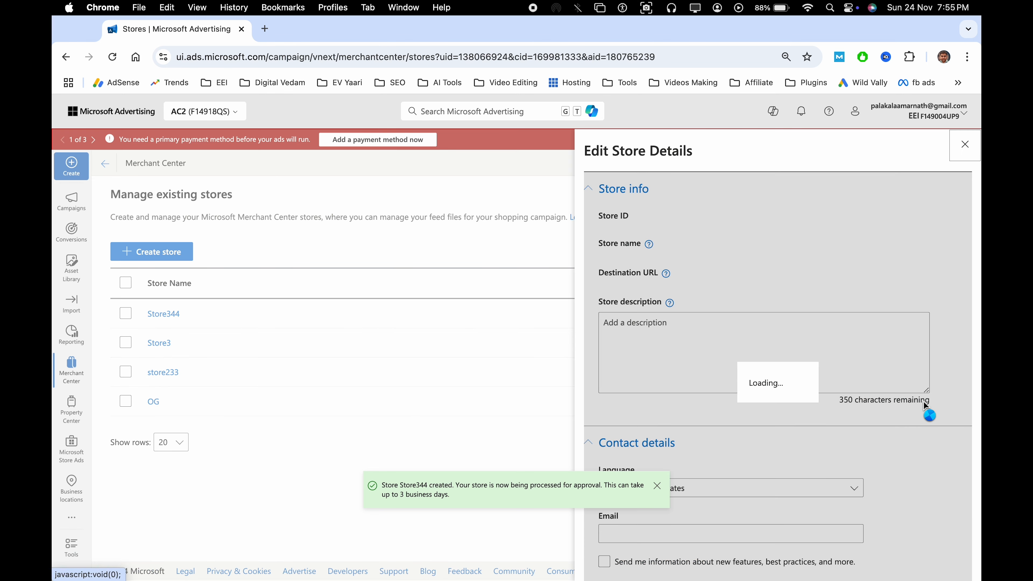
scroll(707, 367, "down", 2)
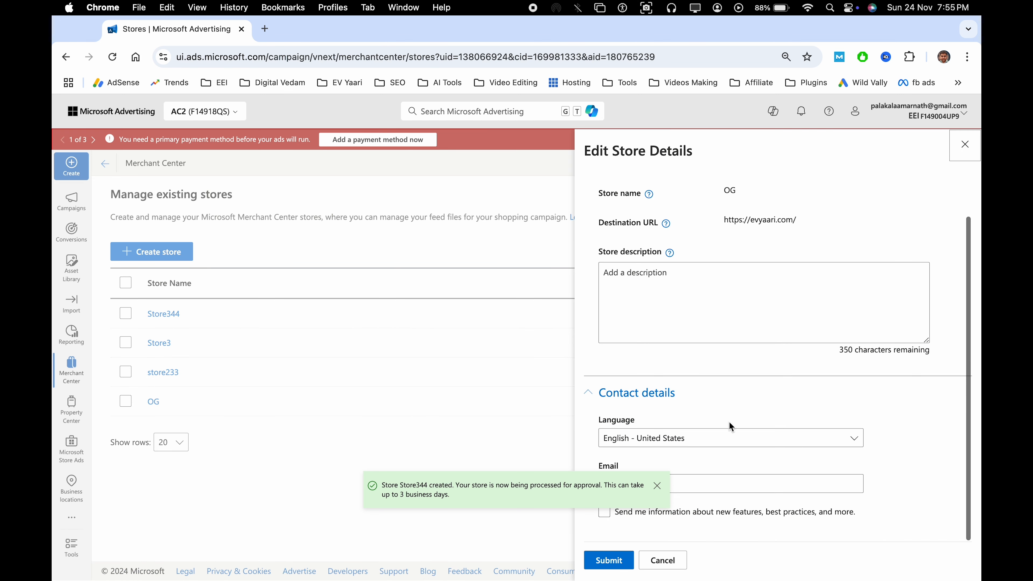
left_click(657, 485)
left_click(670, 562)
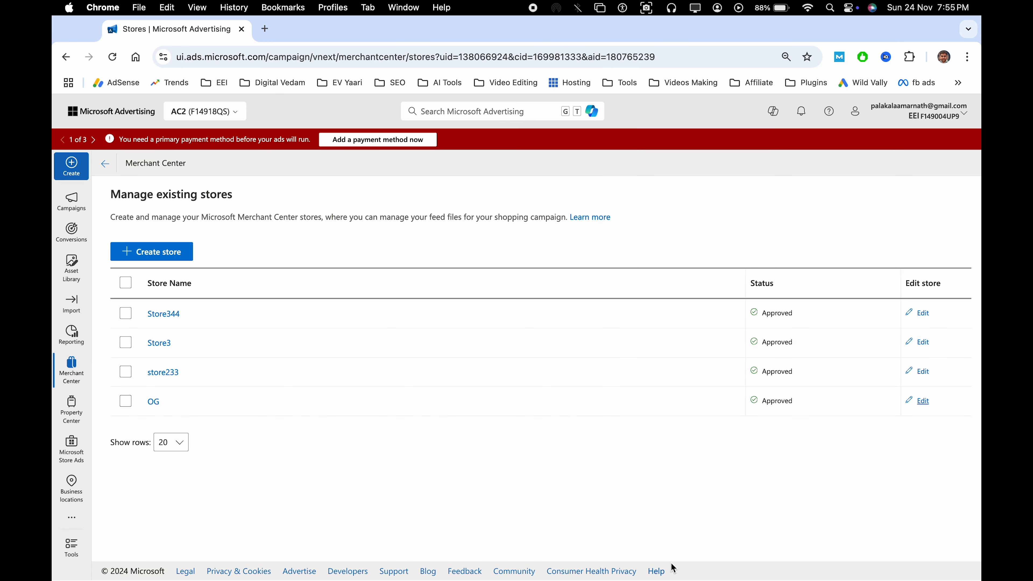
- Open the OG store and start a new feed import from Google Merchant Center
left_click(155, 405)
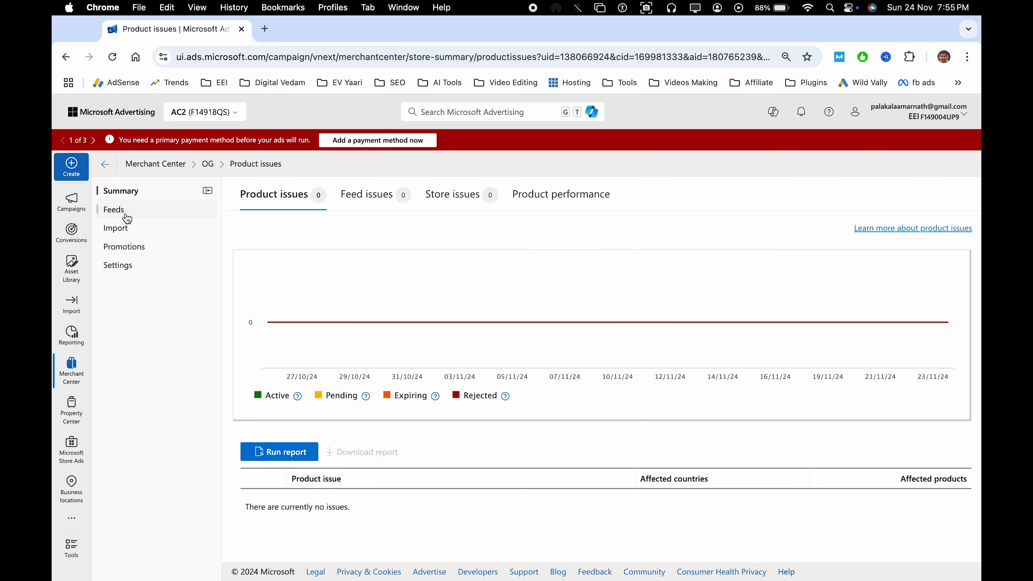
left_click(127, 218)
left_click(143, 233)
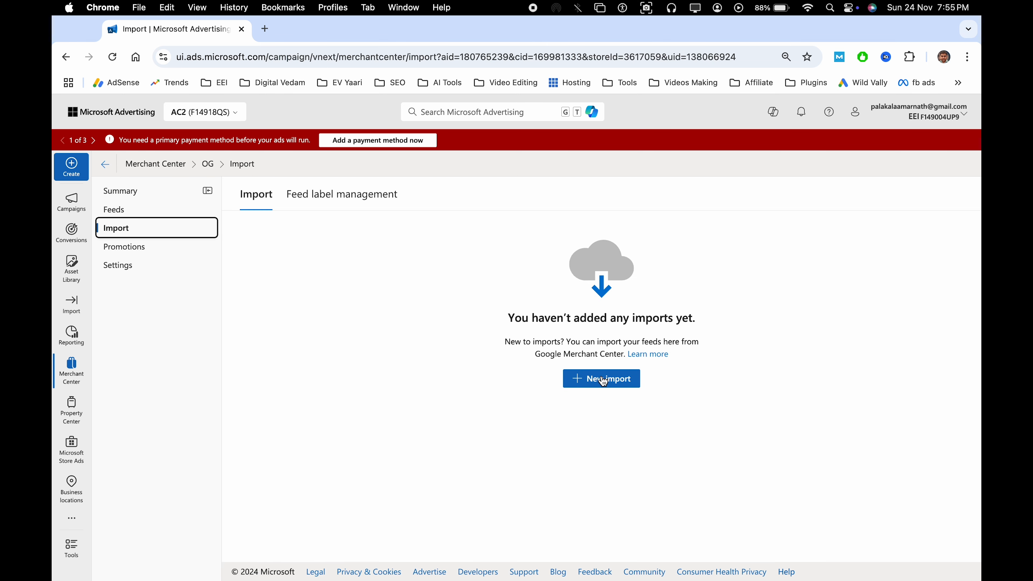
left_click(604, 383)
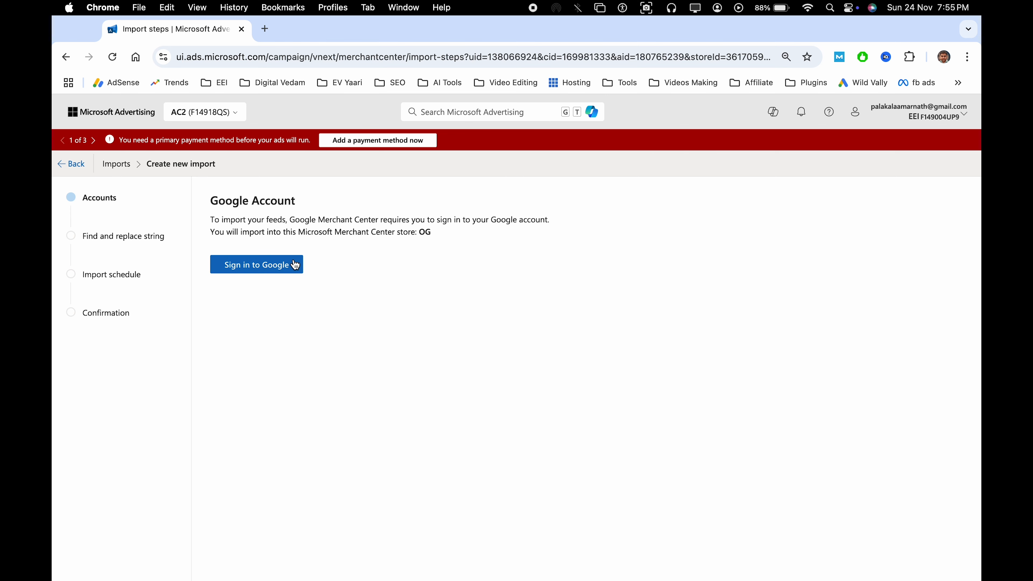
- Leave the Google import, open the OG store's feeds and start creating a new feed
left_click(63, 169)
left_click(152, 212)
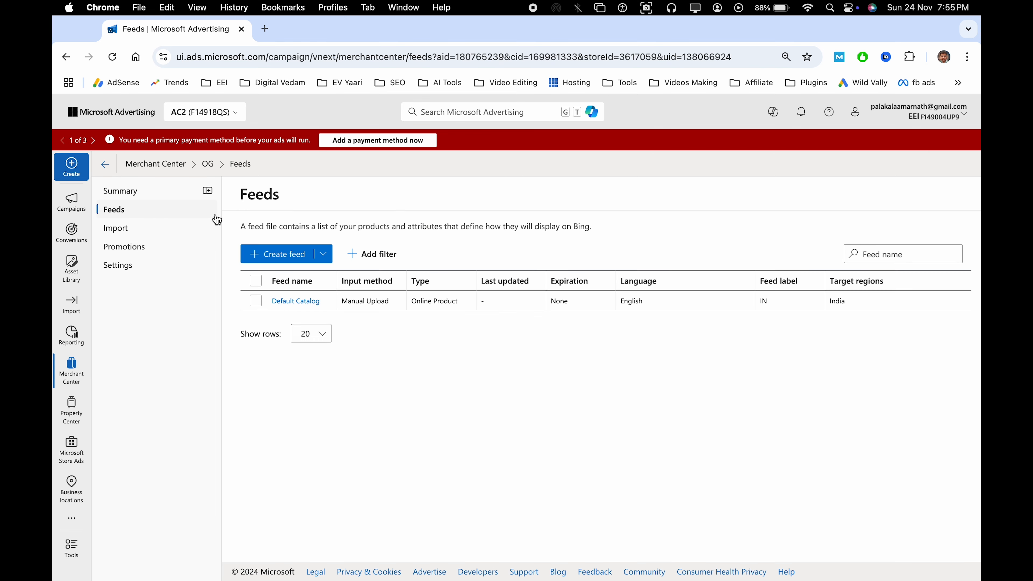
left_click(319, 257)
left_click(375, 357)
left_click(294, 260)
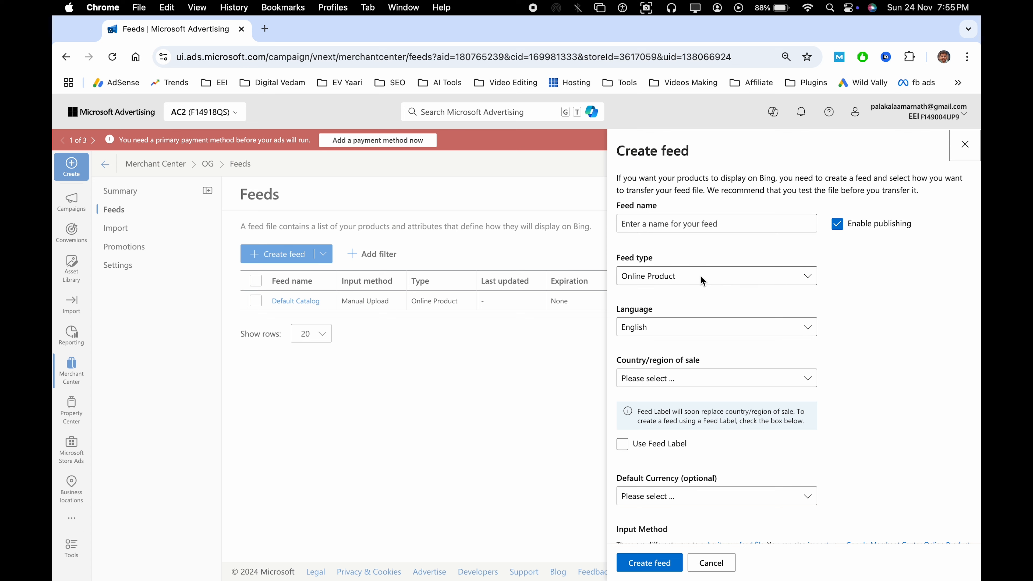
- Review the name field and available feed types for the new feed, keeping Online Product
left_click(677, 225)
left_click(669, 275)
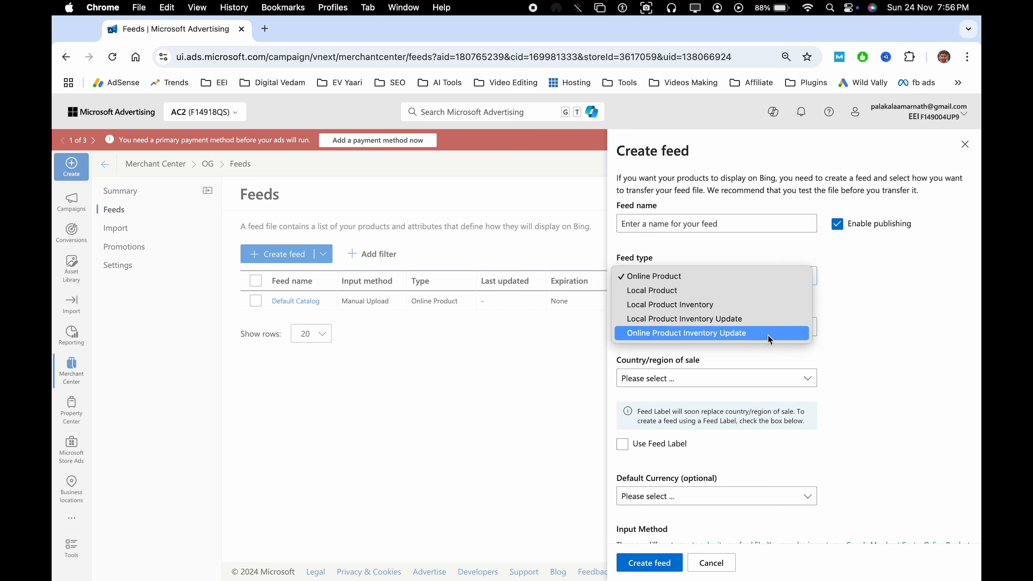
left_click(860, 340)
scroll(671, 337, "down", 3)
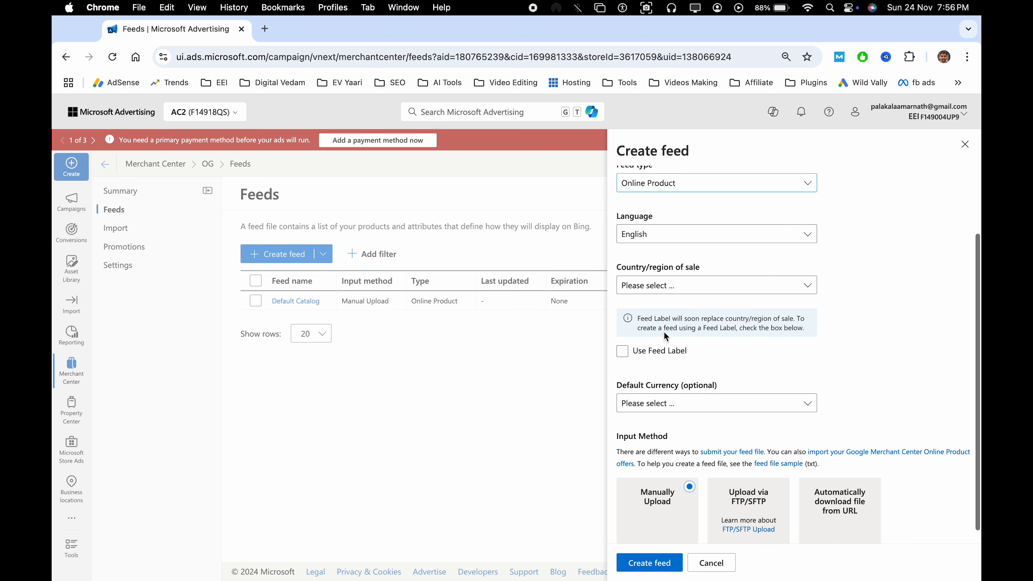
- Set the new feed's country of sale to India and check the default currency choices without selecting one
left_click(693, 289)
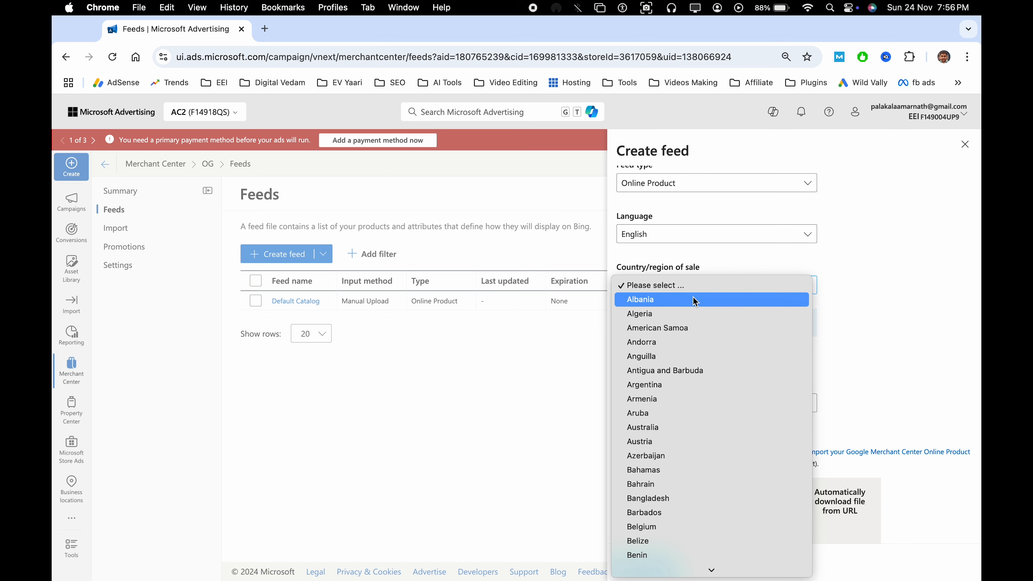
type("in")
left_click(648, 336)
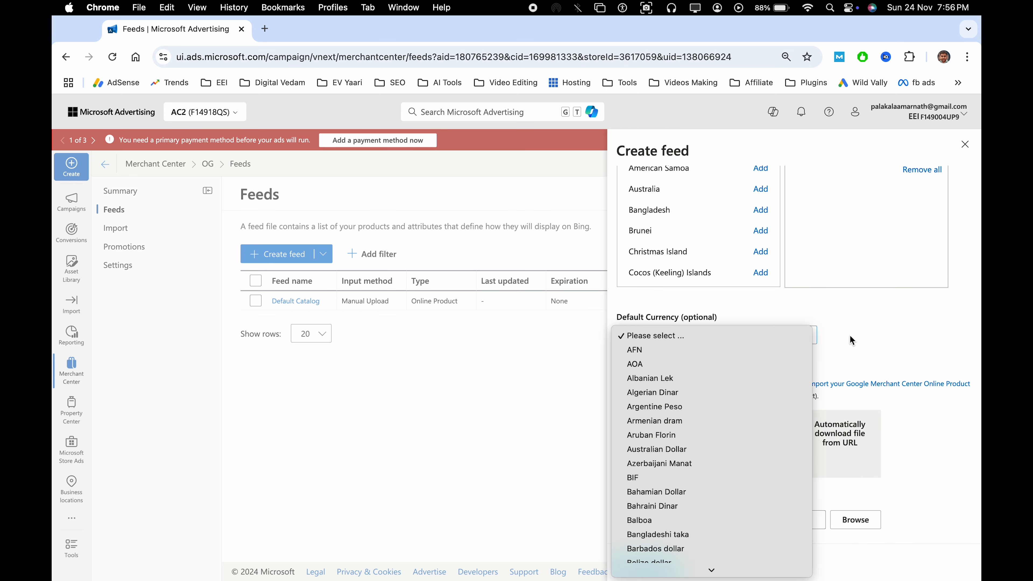
left_click(849, 336)
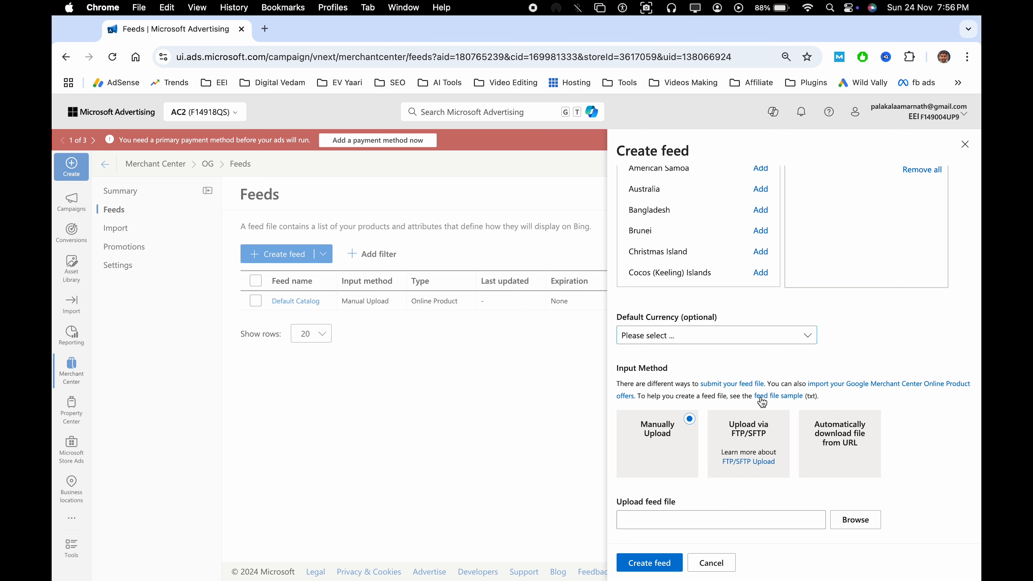
- Check the manual file upload, switch the input method to automatic download from URL, and review its source, login and schedule settings
left_click(833, 520)
left_click(690, 463)
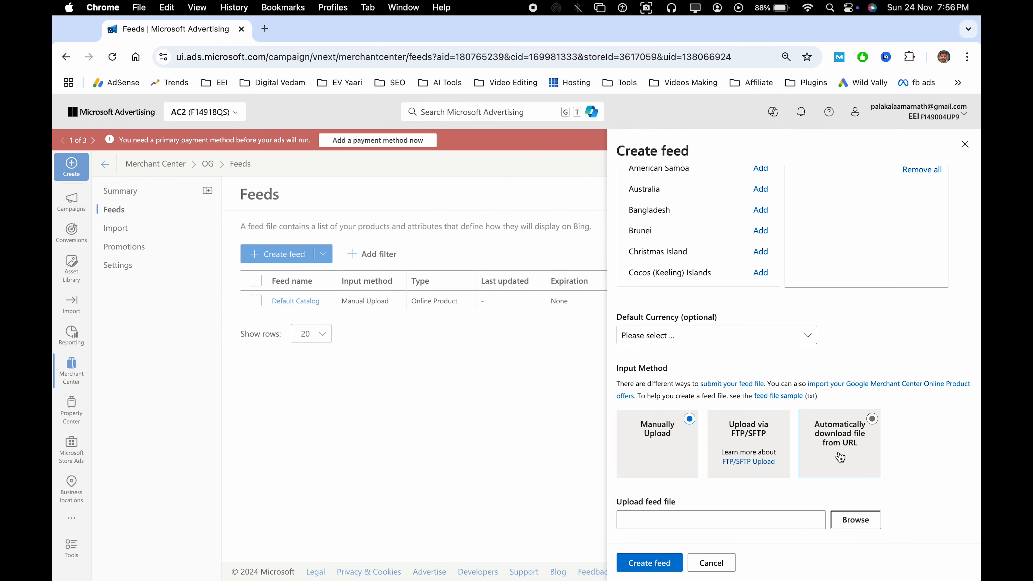
left_click(850, 459)
scroll(845, 448, "down", 4)
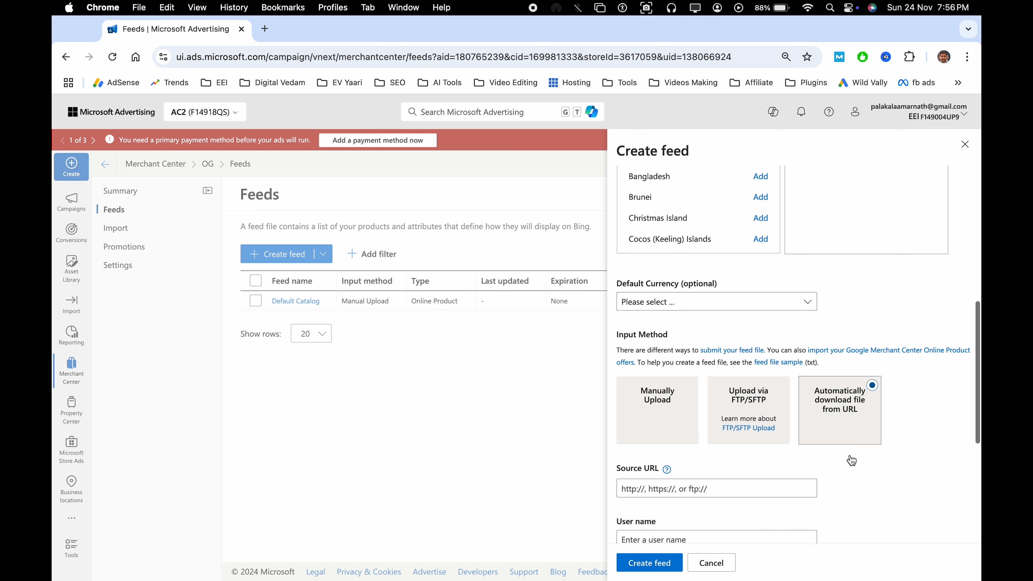
left_click(662, 365)
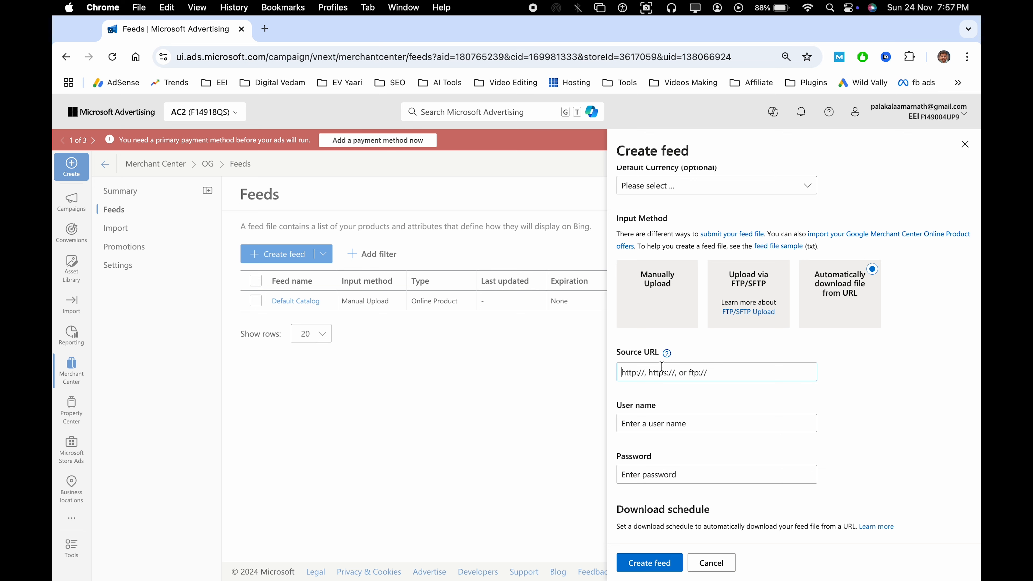
left_click(673, 474)
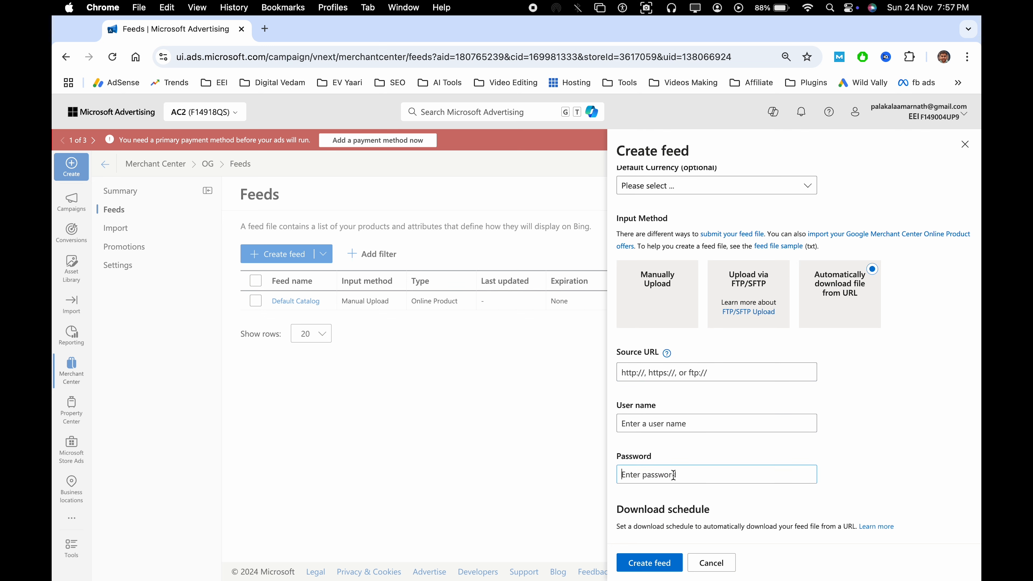
scroll(740, 441, "down", 5)
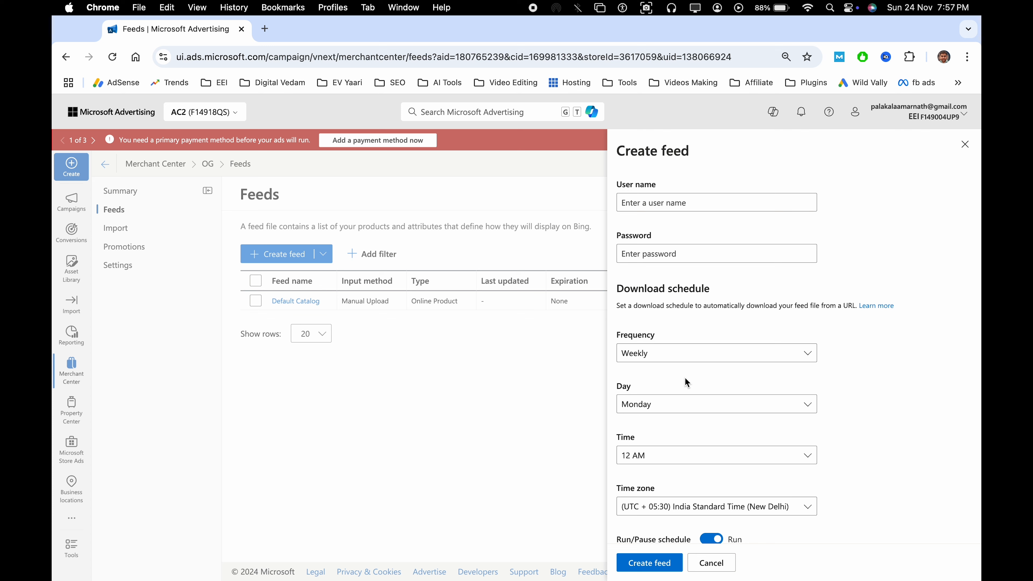
- Switch the input method to FTP/SFTP upload, check its file name field and cancel the new feed
scroll(685, 377, "up", 8)
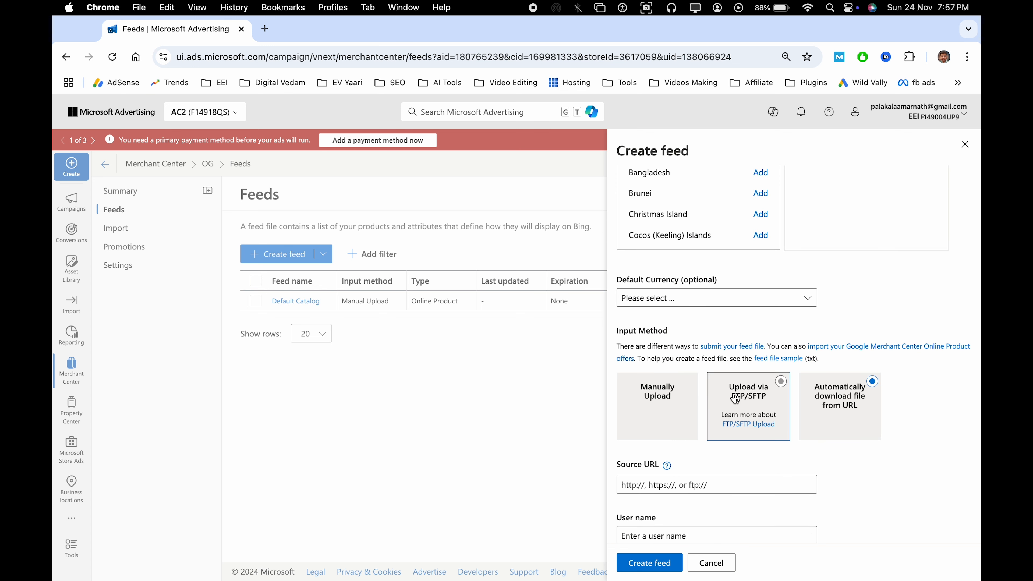
left_click(748, 409)
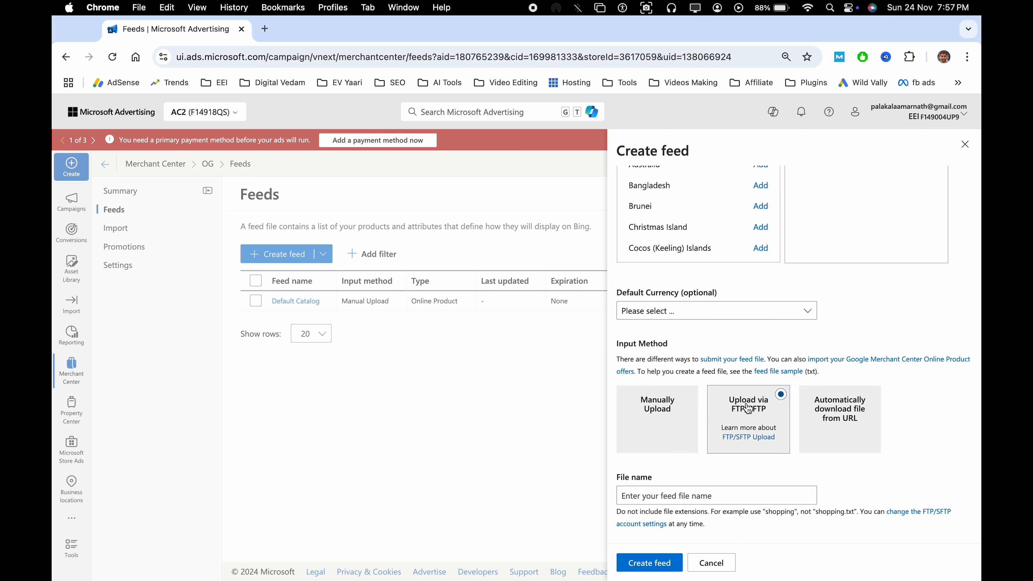
left_click(718, 495)
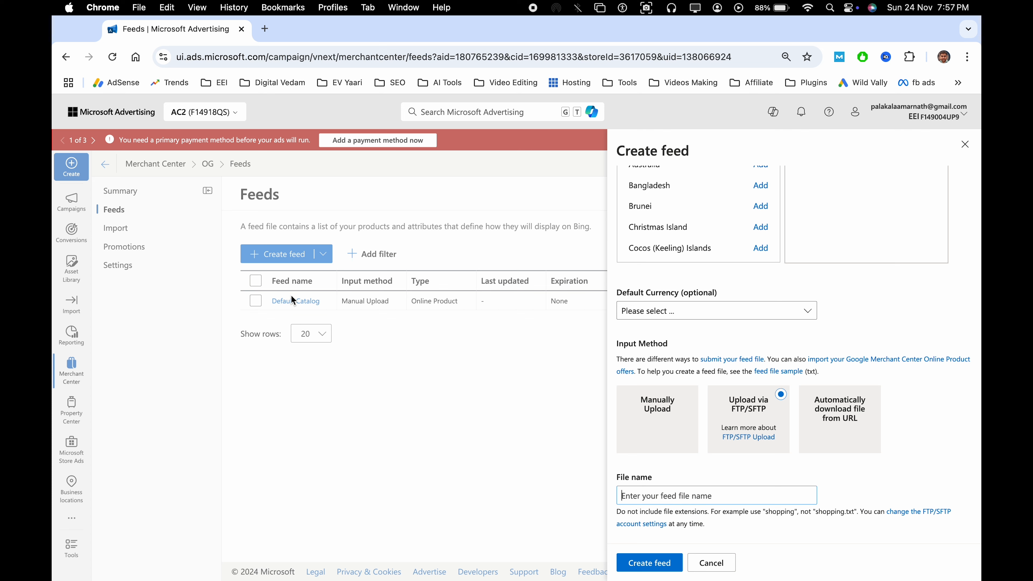
left_click(723, 570)
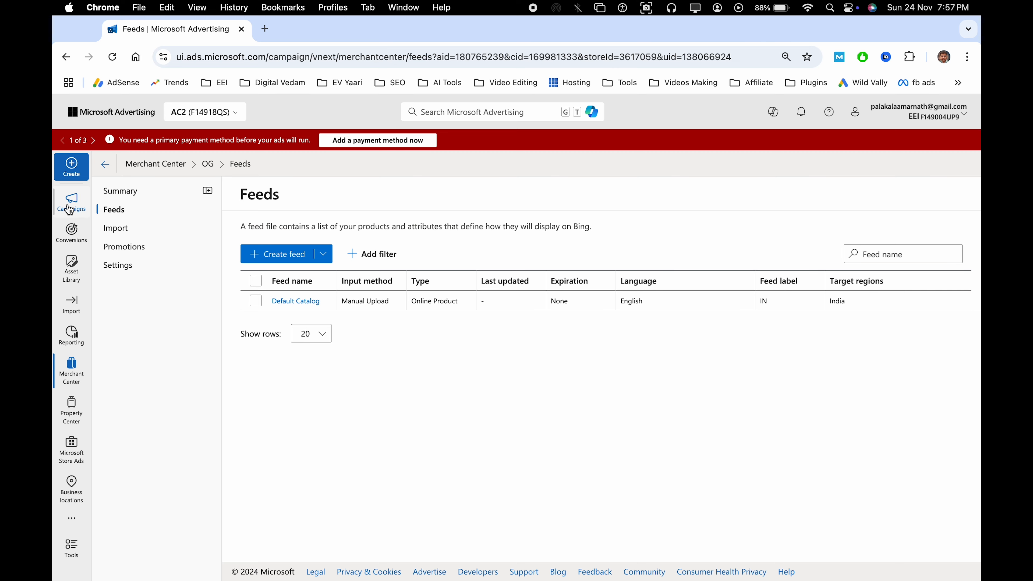
- Start a new campaign, skipping the goal choice and selecting the Shopping type with Audience ads
mouse_move(89, 227)
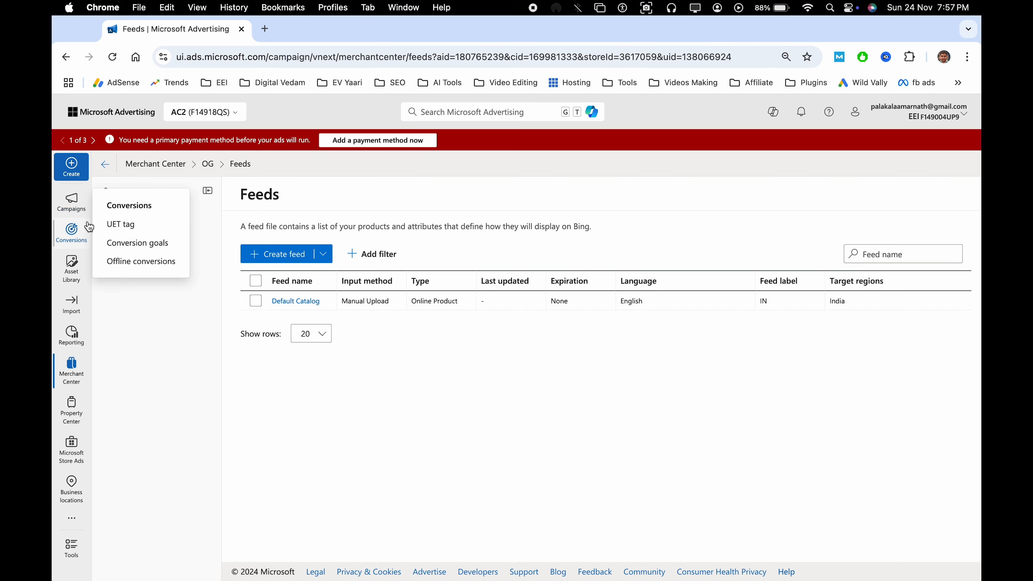
left_click(71, 170)
scroll(610, 419, "down", 1)
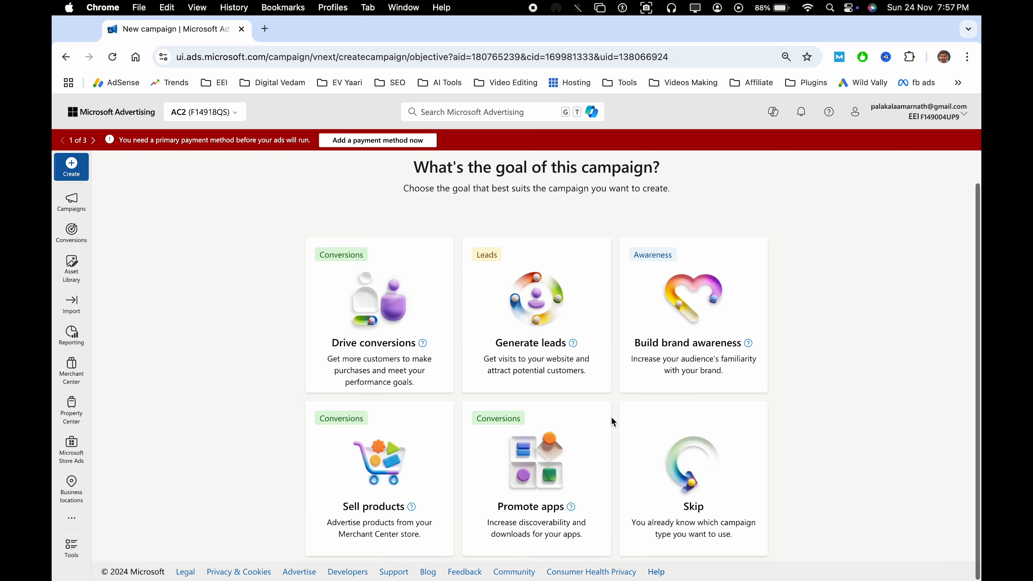
left_click(719, 473)
left_click(485, 324)
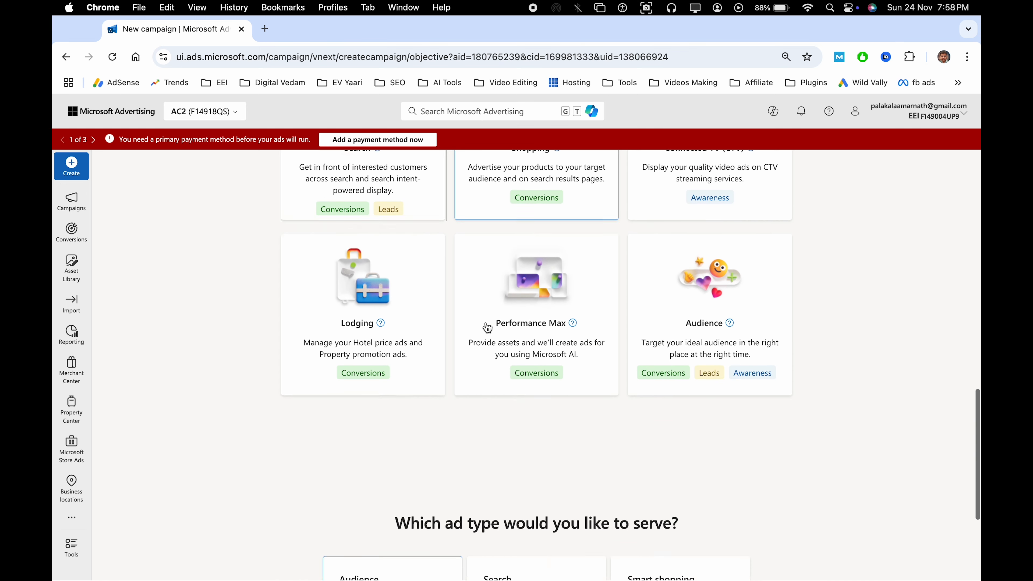
left_click(398, 420)
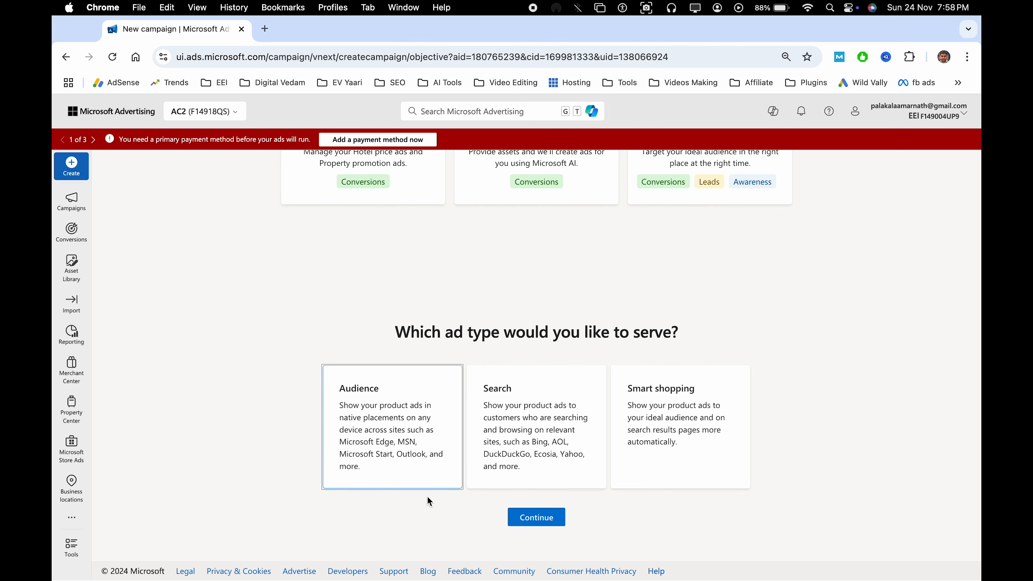
left_click(540, 521)
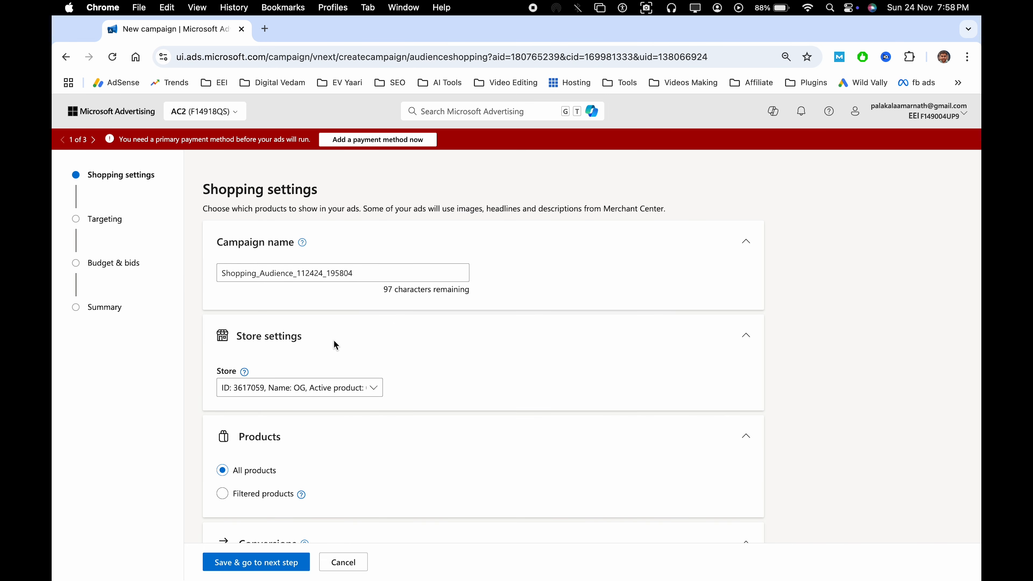
- Keep the suggested campaign name and choose the OG store for the shopping campaign
double_click(279, 268)
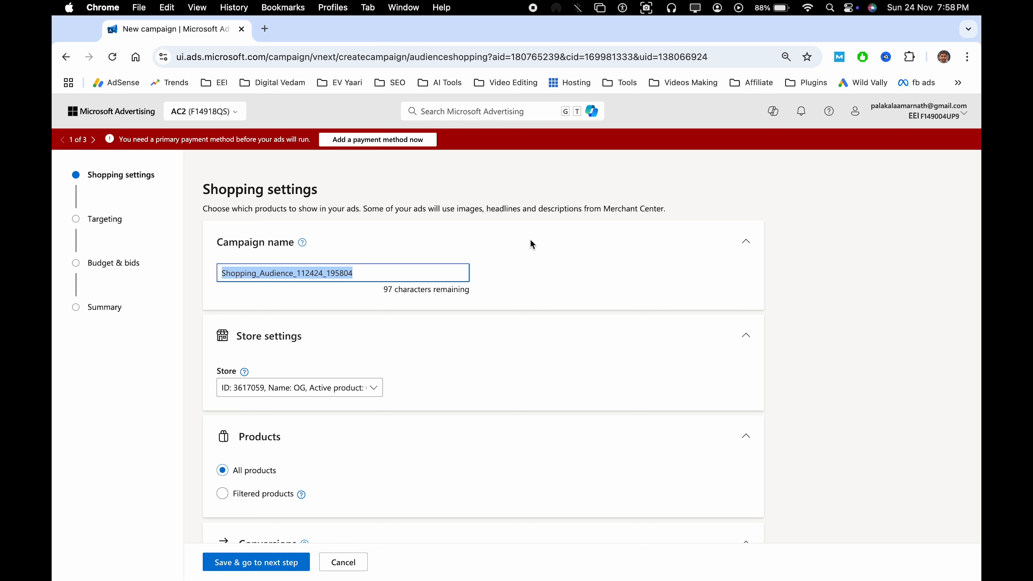
left_click(551, 203)
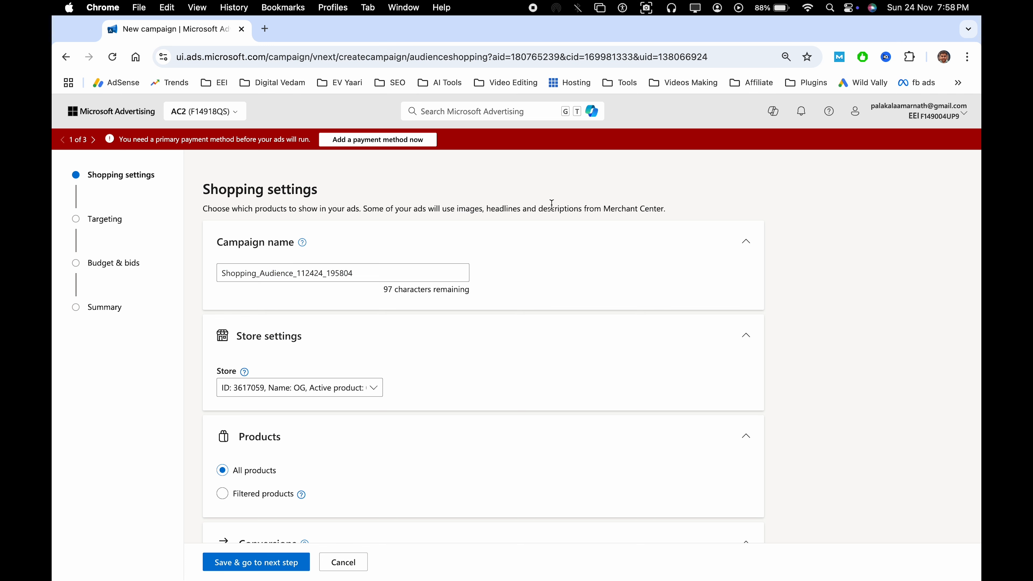
left_click(263, 393)
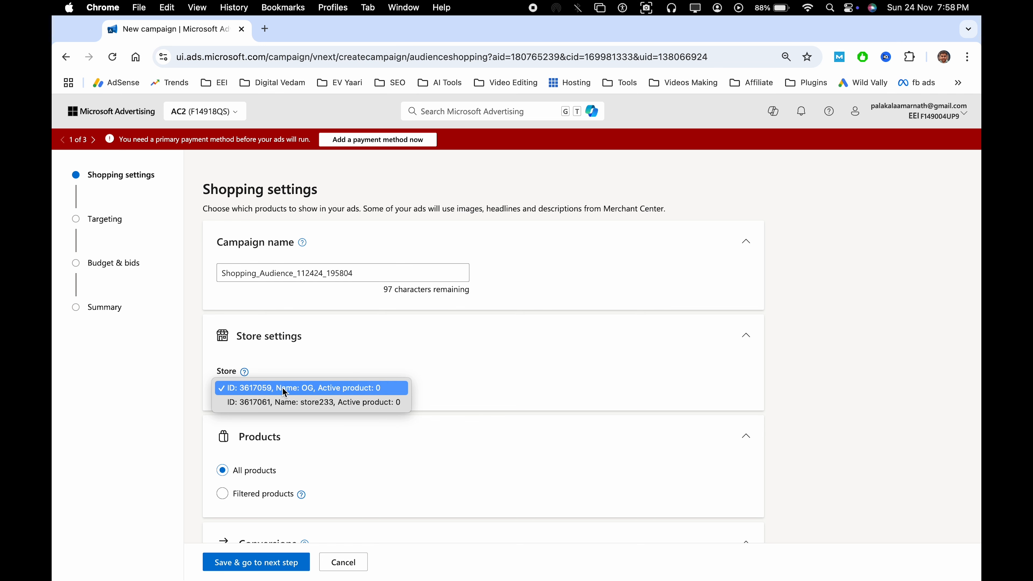
left_click(363, 391)
scroll(507, 401, "down", 4)
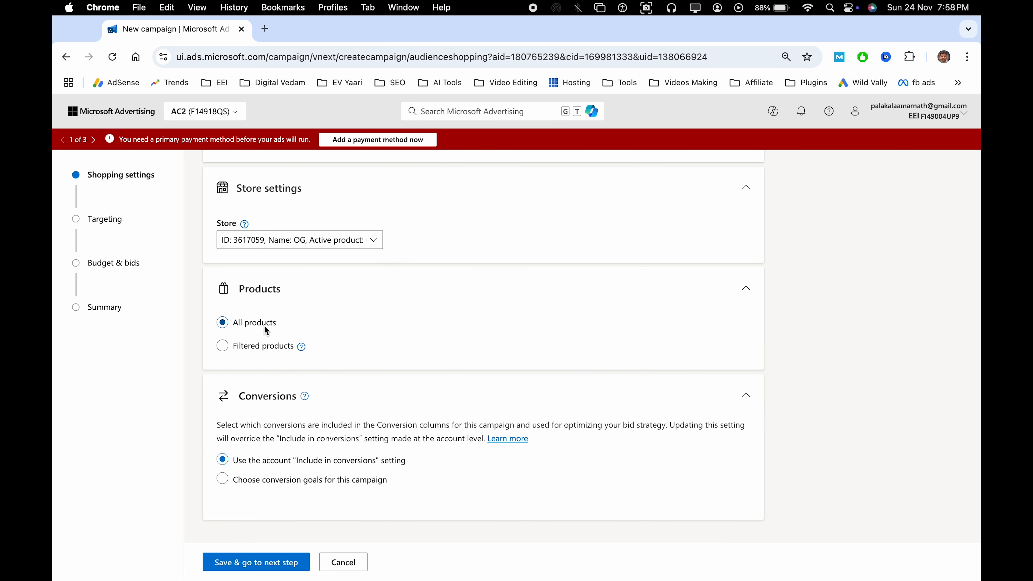
- Switch the campaign to filtered products and review the attributes available for filtering
left_click(223, 346)
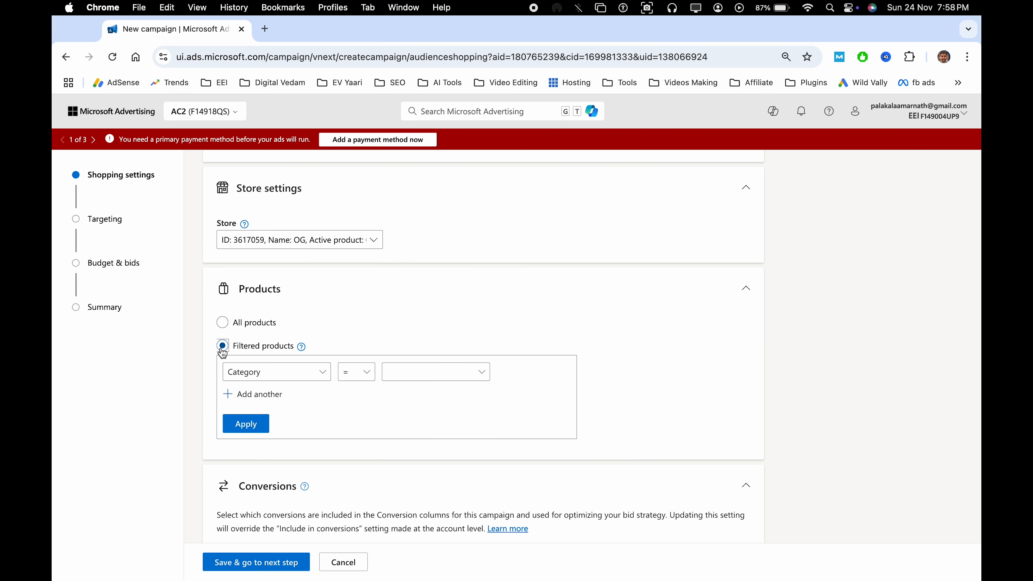
left_click(269, 375)
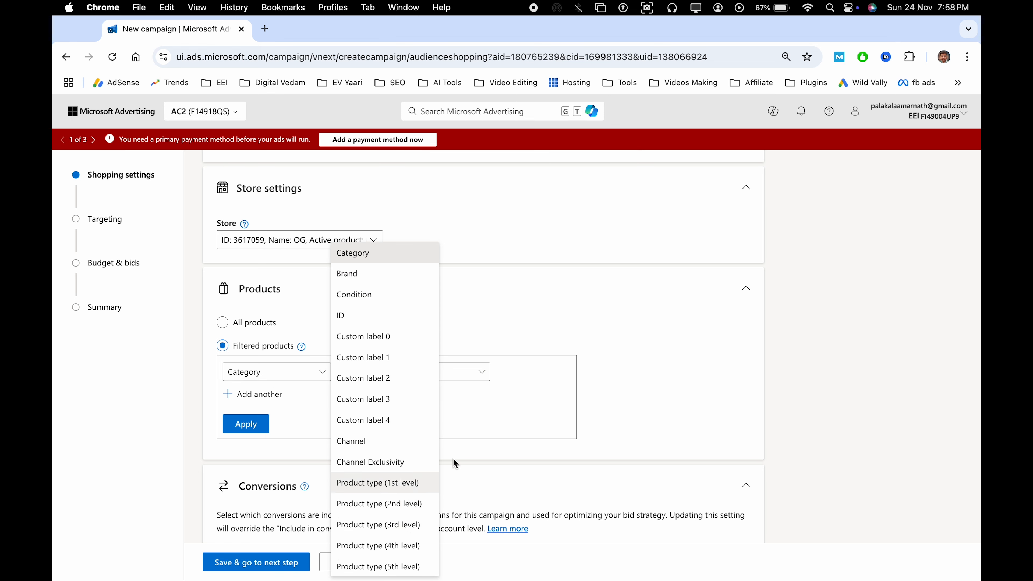
left_click(482, 426)
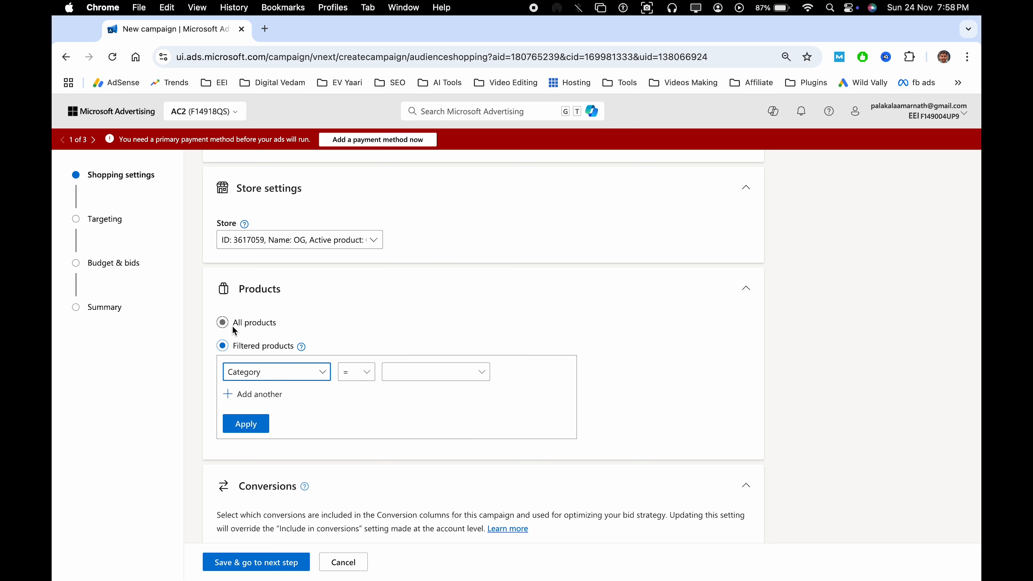
- Include all products, keep the account-level conversion setting and save the shopping settings to continue to targeting
left_click(225, 325)
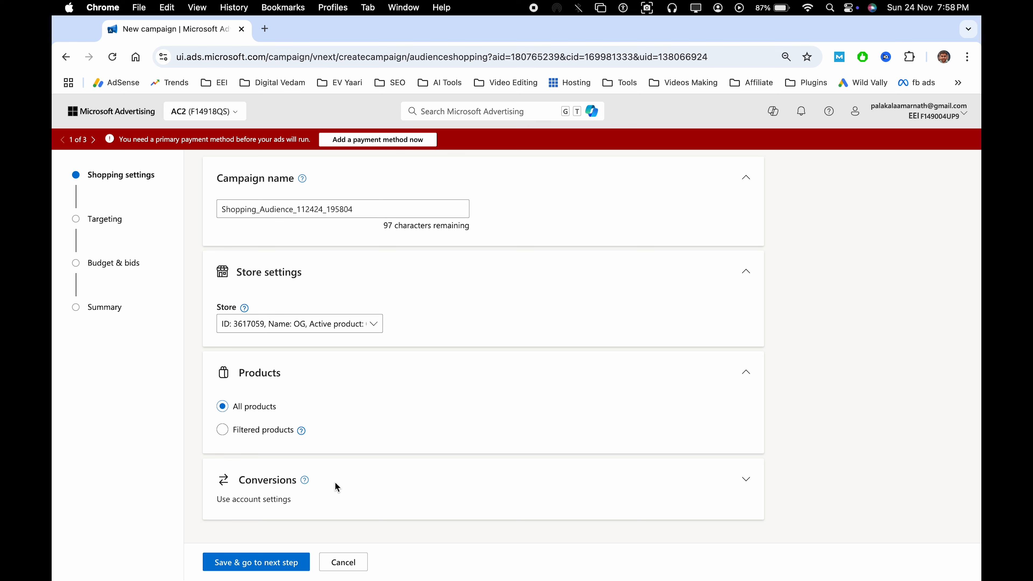
left_click(394, 478)
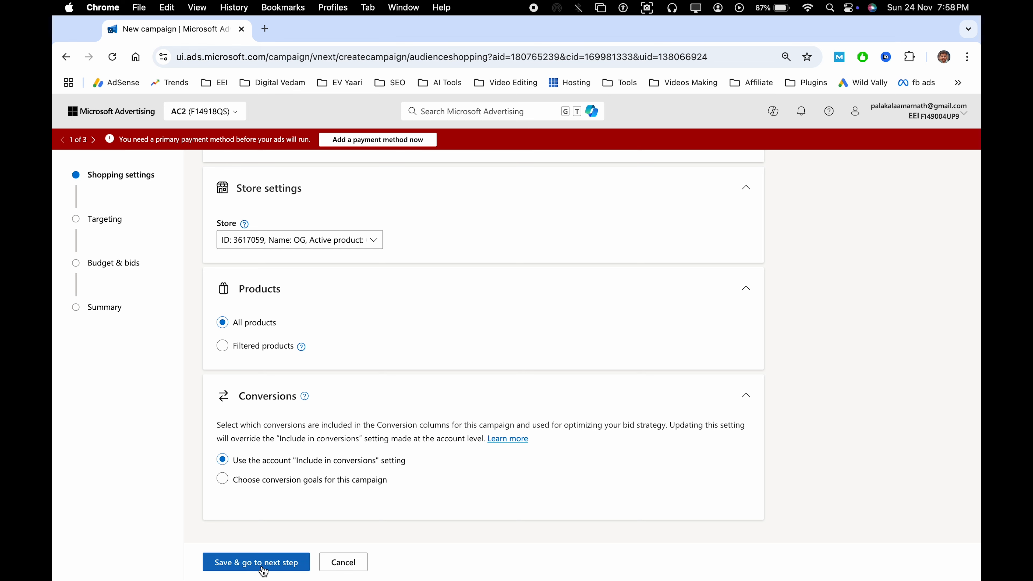
left_click(277, 572)
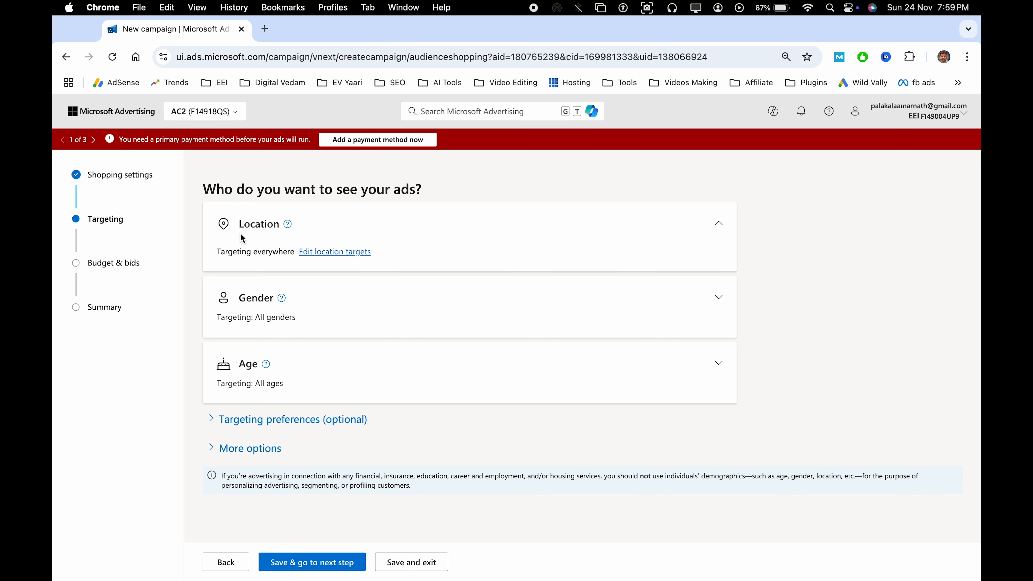
- Edit the location targets to use specific locations and target the country Canada
left_click(337, 253)
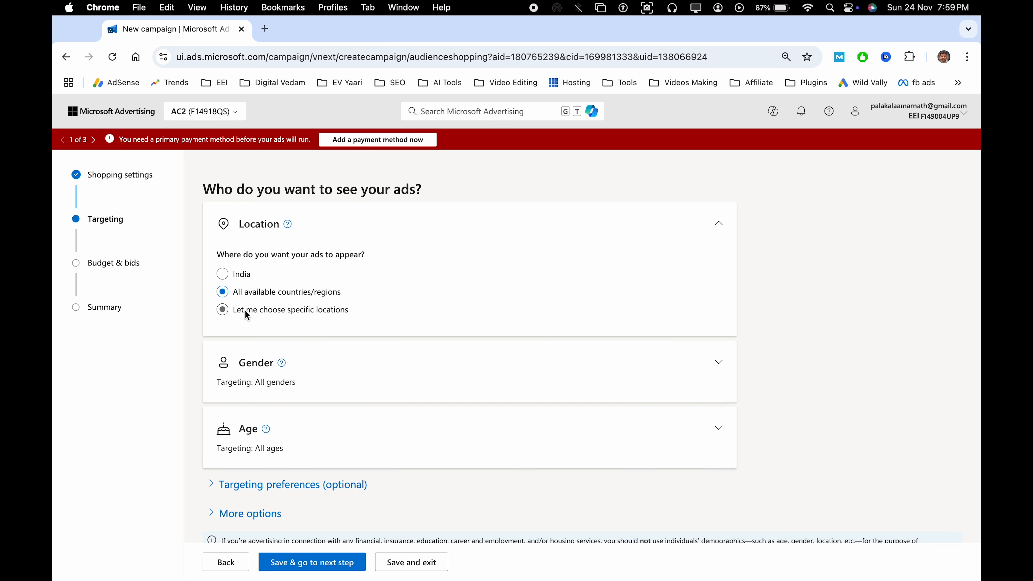
left_click(273, 312)
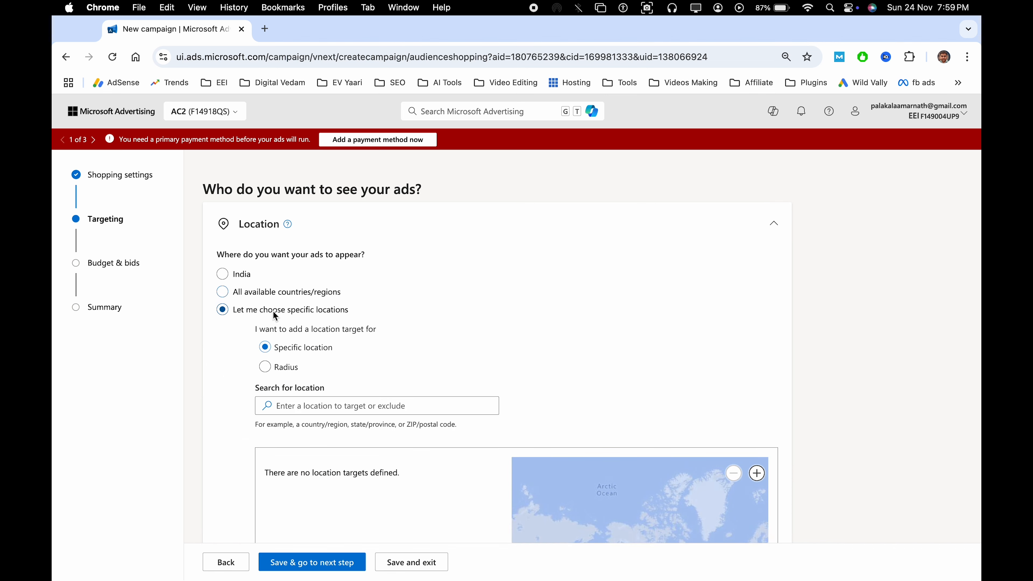
scroll(359, 369, "down", 2)
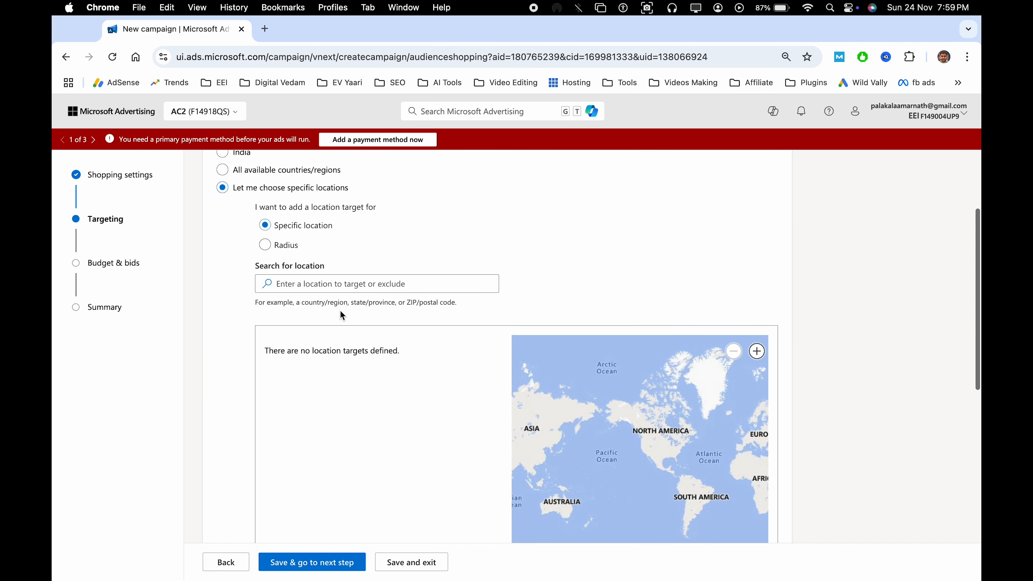
left_click(317, 287)
type("canada")
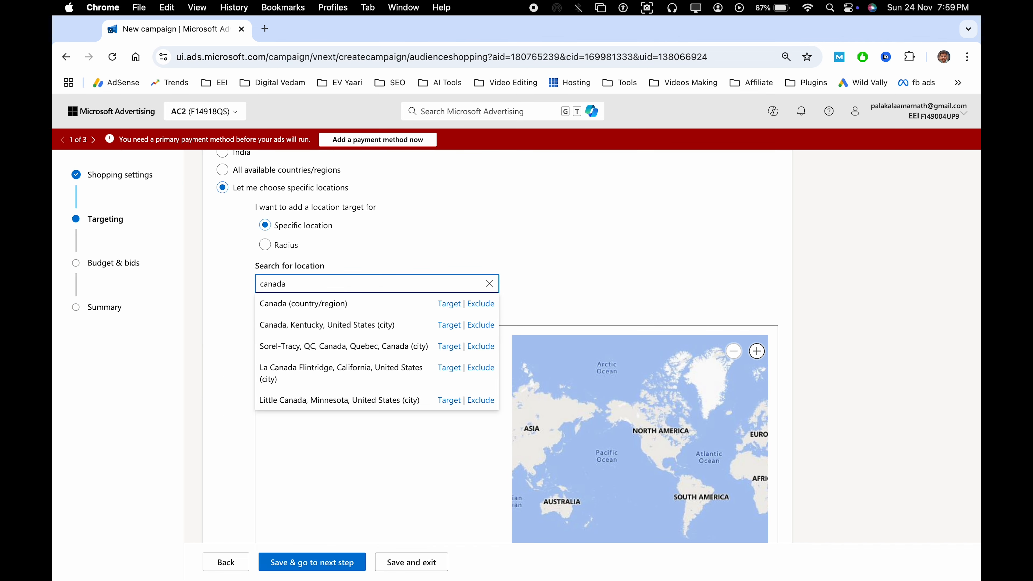
left_click(445, 304)
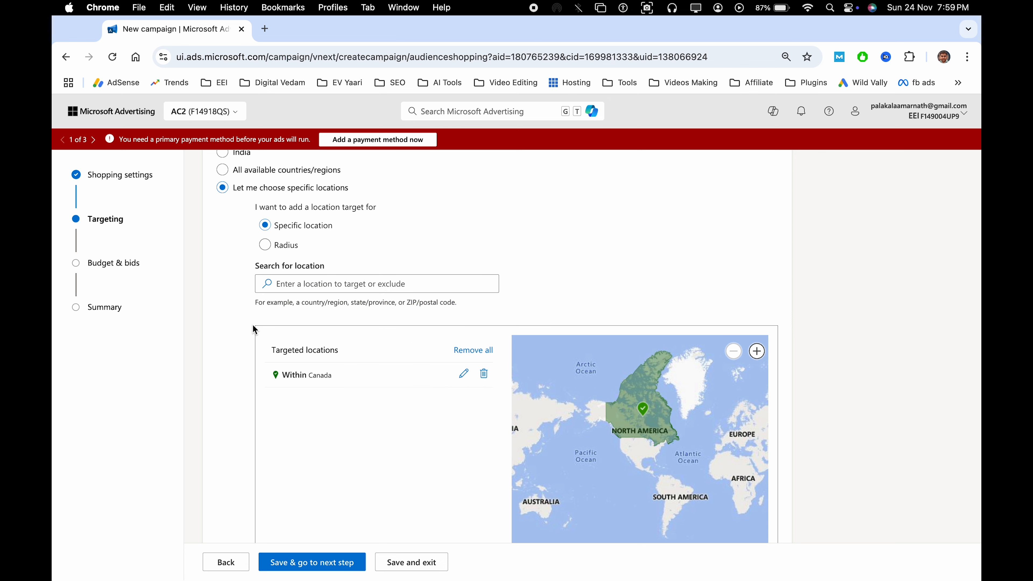
- Review the gender and age targeting groups, keeping every gender and age range included
scroll(253, 325, "up", 1)
scroll(252, 330, "down", 10)
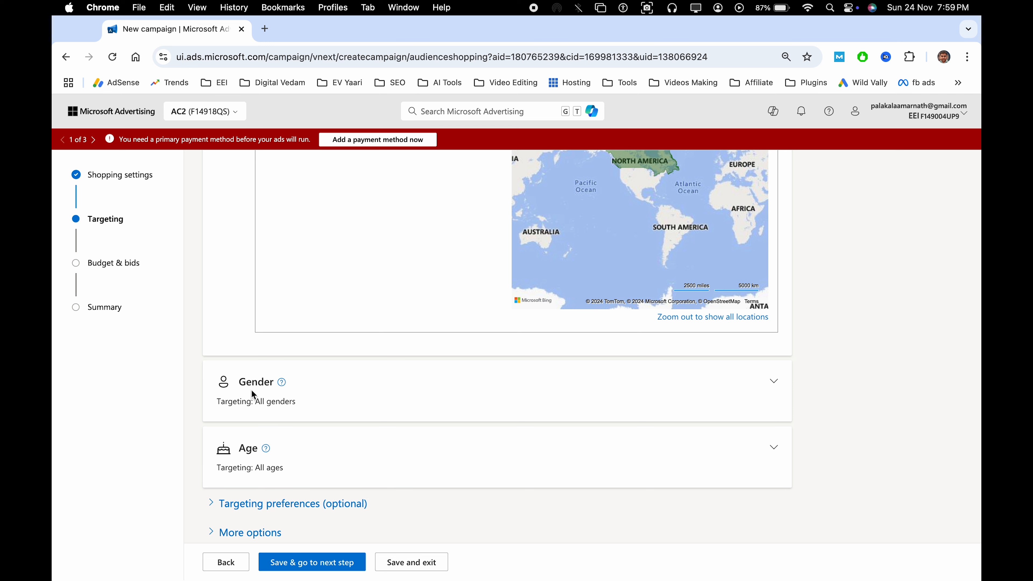
left_click(352, 389)
scroll(352, 389, "down", 3)
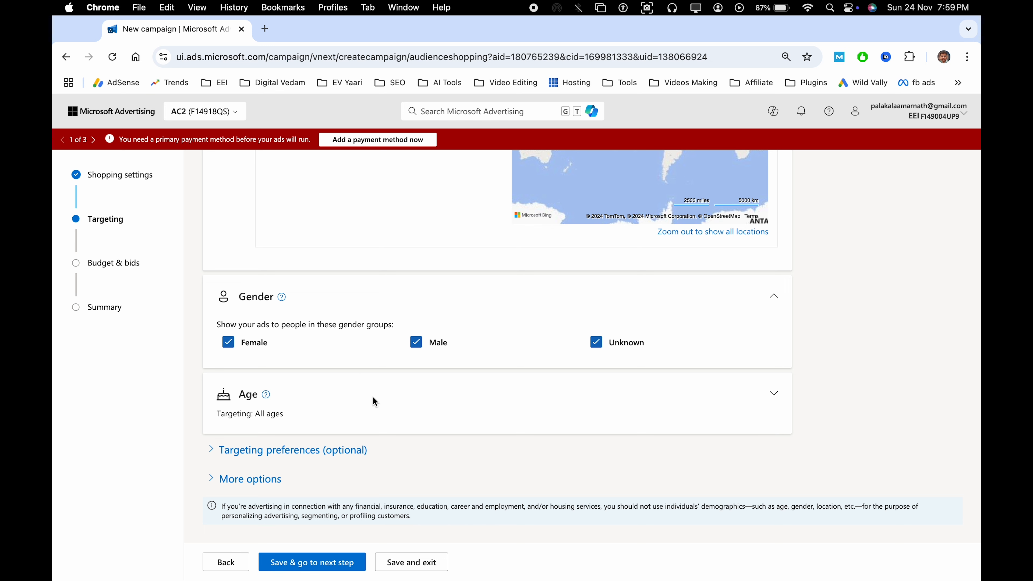
left_click(316, 400)
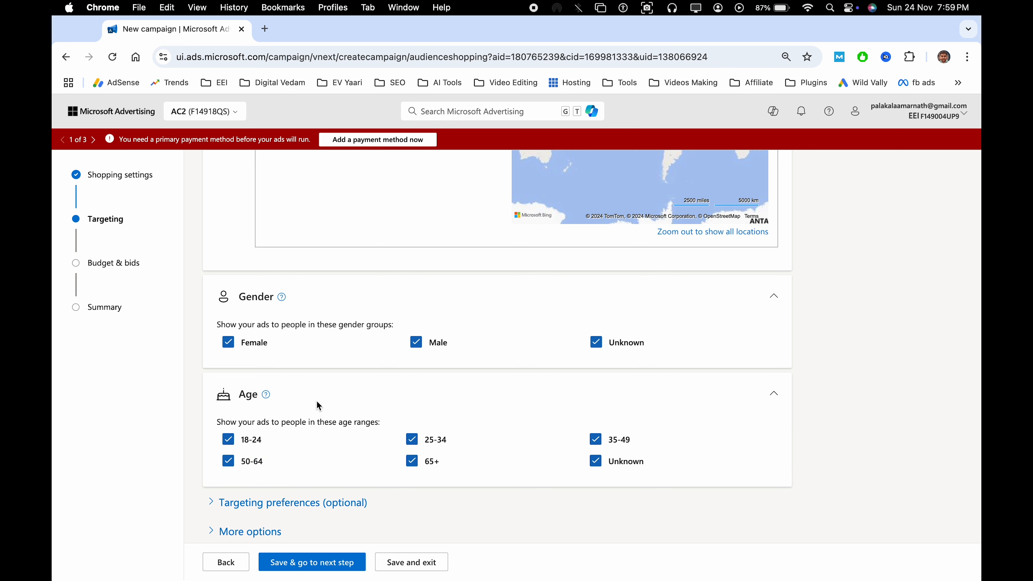
scroll(316, 400, "down", 3)
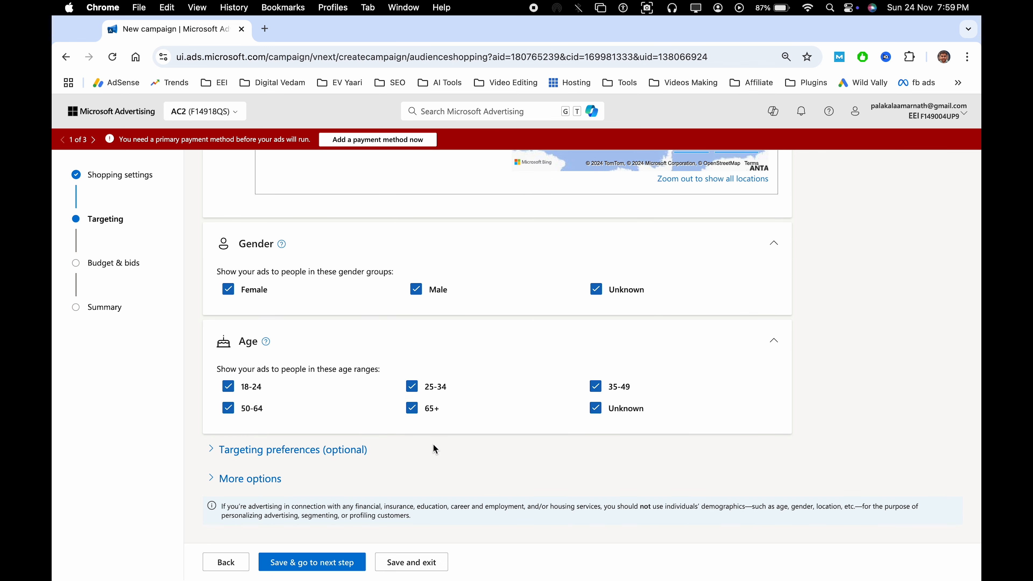
left_click(411, 408)
left_click(413, 428)
- Open the optional audience targeting preferences and choose In-market audiences as the audience type
left_click(279, 455)
scroll(309, 427, "down", 6)
scroll(410, 303, "up", 2)
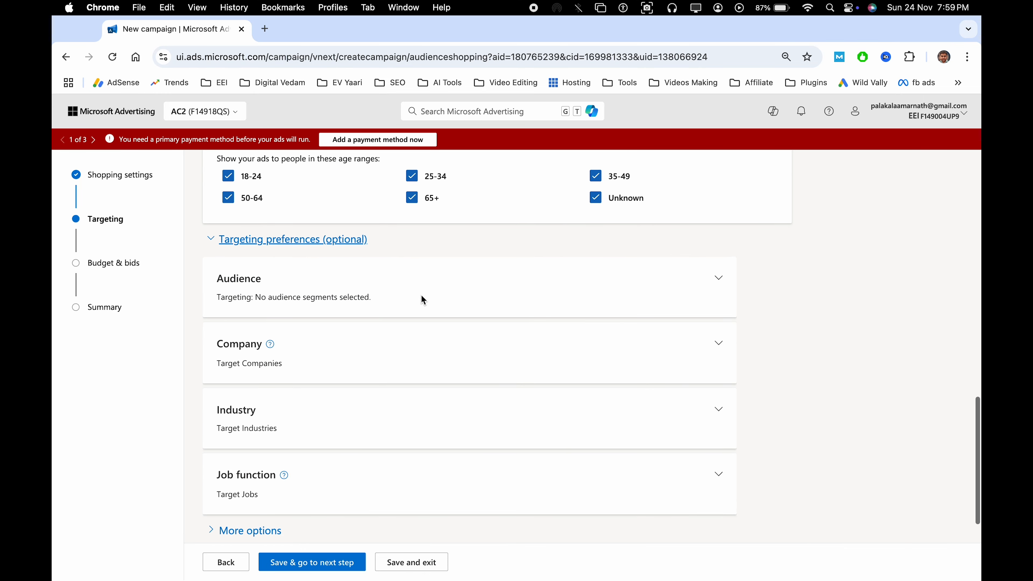
left_click(508, 290)
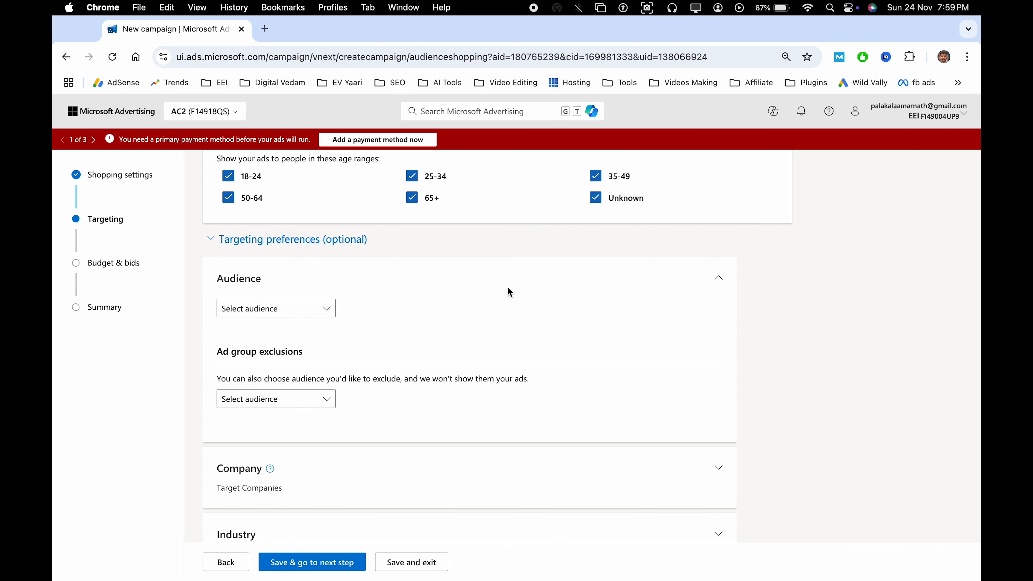
left_click(246, 310)
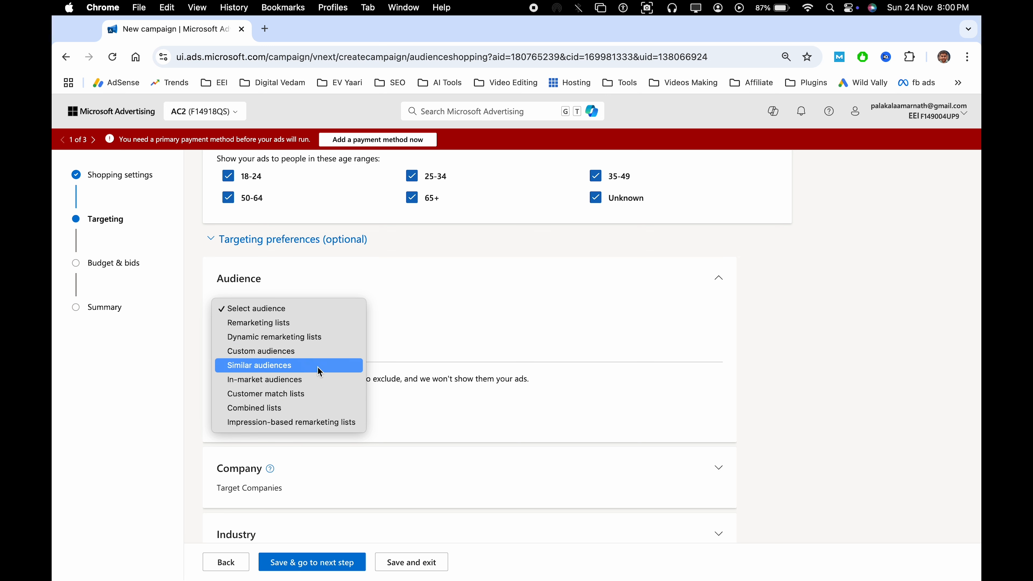
left_click(239, 379)
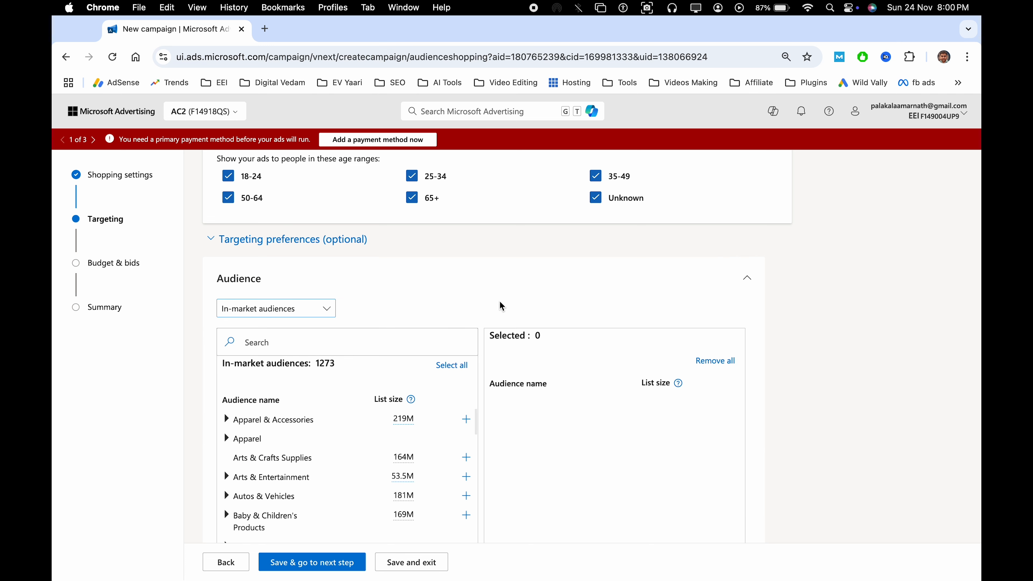
left_click(556, 296)
left_click(427, 299)
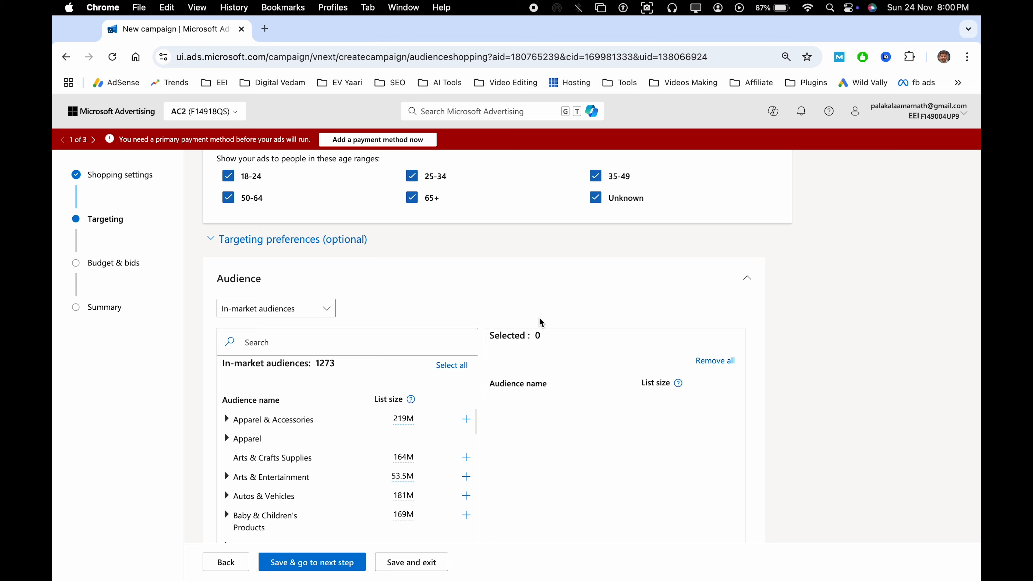
- Browse the in-market audience list and expand the Autos & Vehicles category to look through its subcategories
scroll(539, 318, "down", 3)
scroll(538, 360, "up", 2)
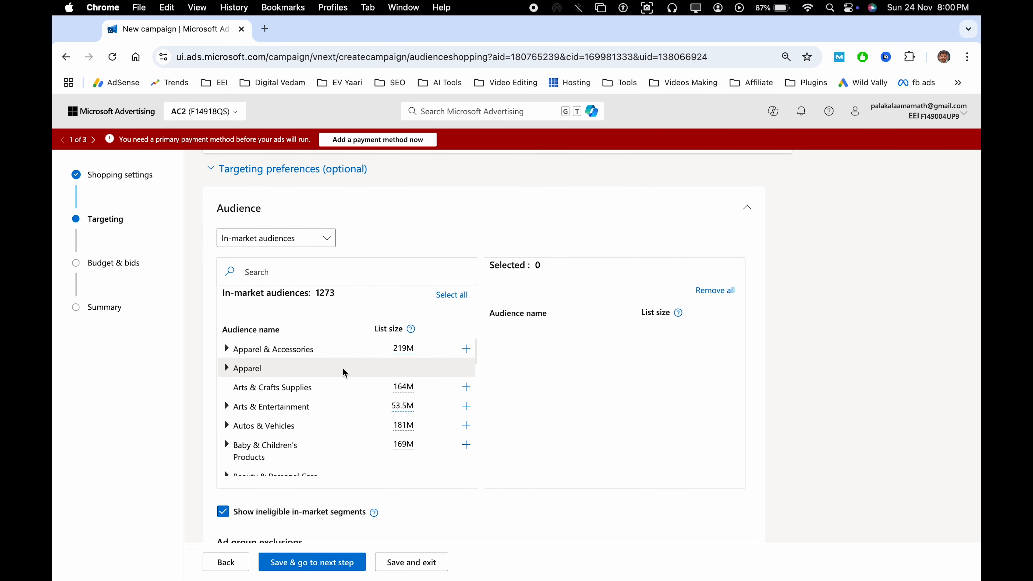
scroll(343, 367, "down", 1)
scroll(342, 368, "up", 1)
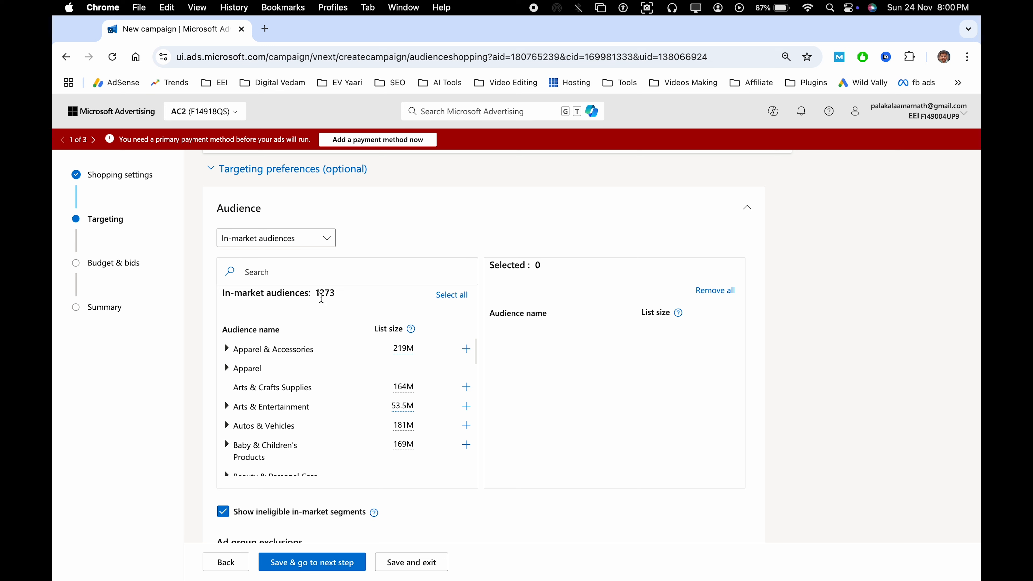
left_click(316, 278)
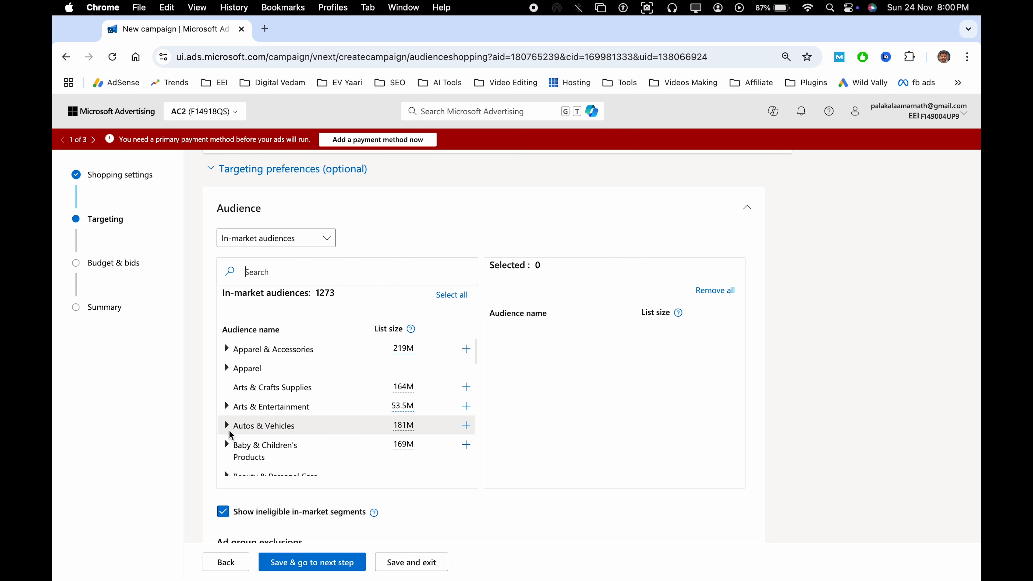
scroll(230, 433, "down", 2)
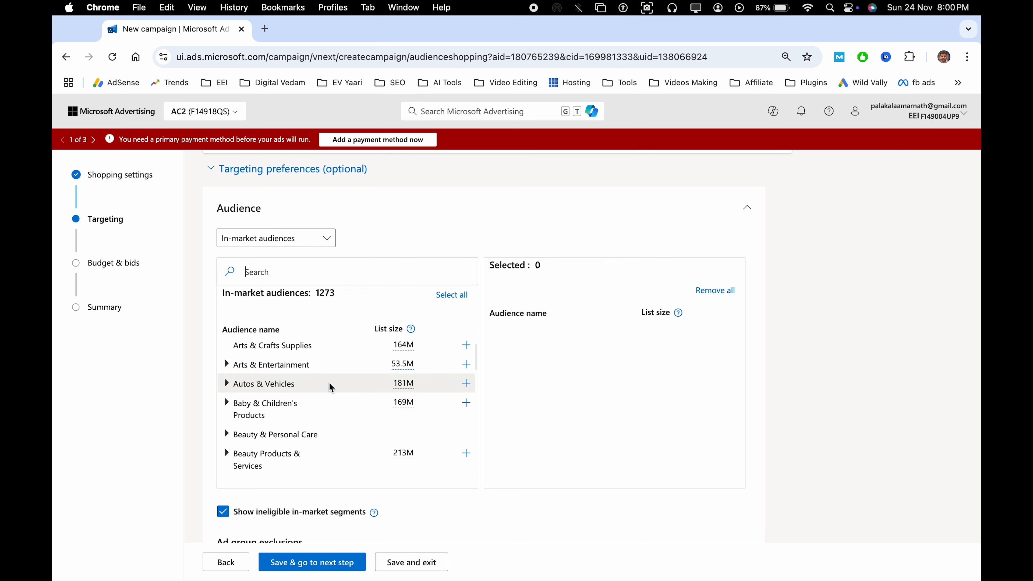
left_click(229, 385)
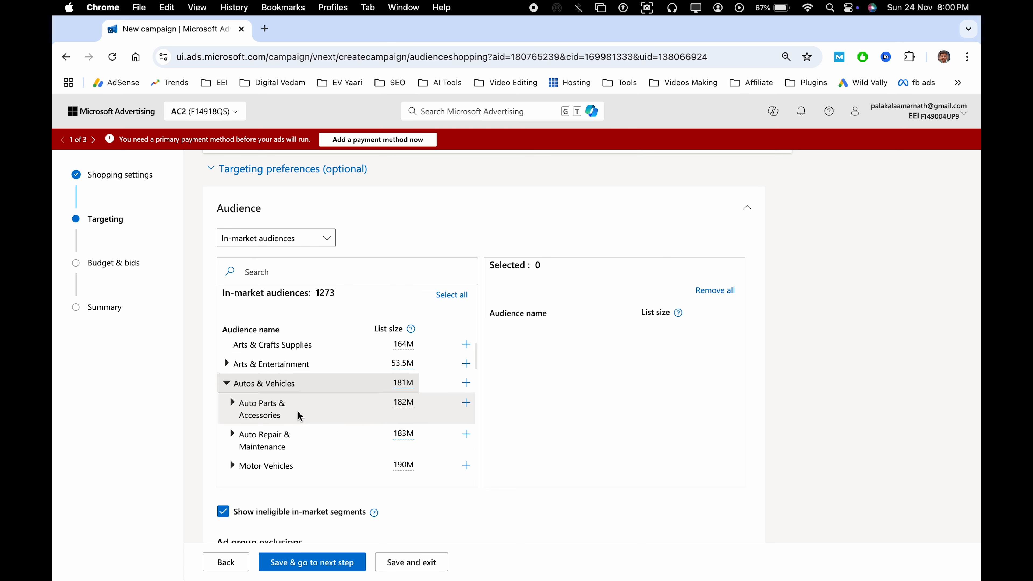
scroll(296, 410, "down", 2)
scroll(293, 408, "up", 2)
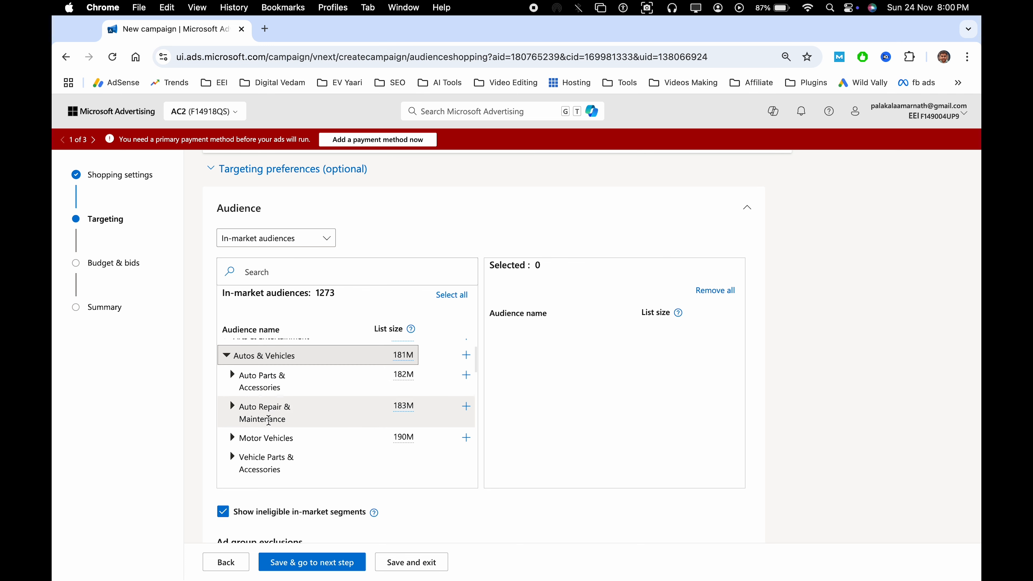
scroll(269, 416, "down", 1)
scroll(267, 419, "down", 3)
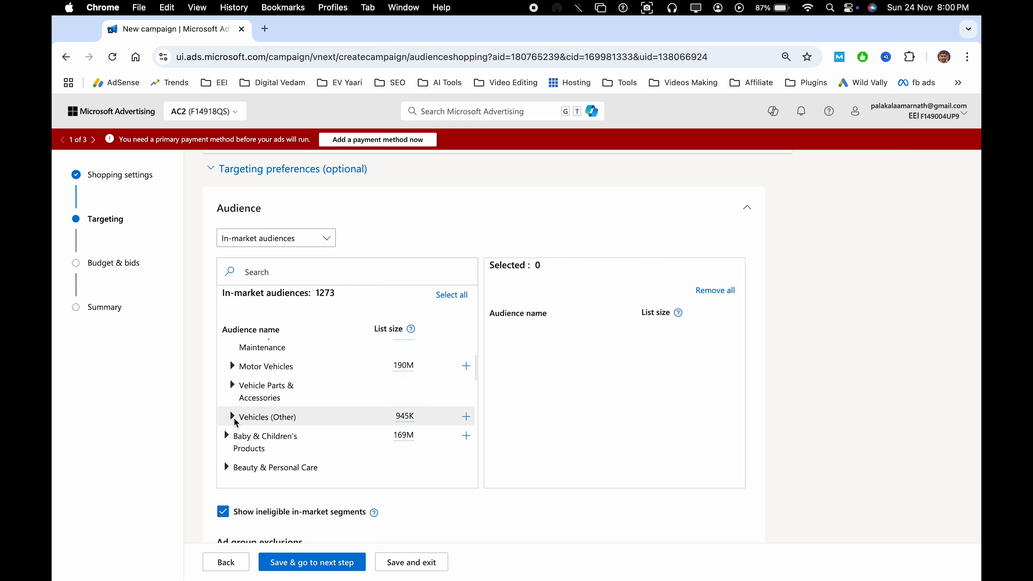
- Expand Motor Vehicles, check the locations served by Motor Vehicles (Used) and add that audience to the selection
left_click(233, 365)
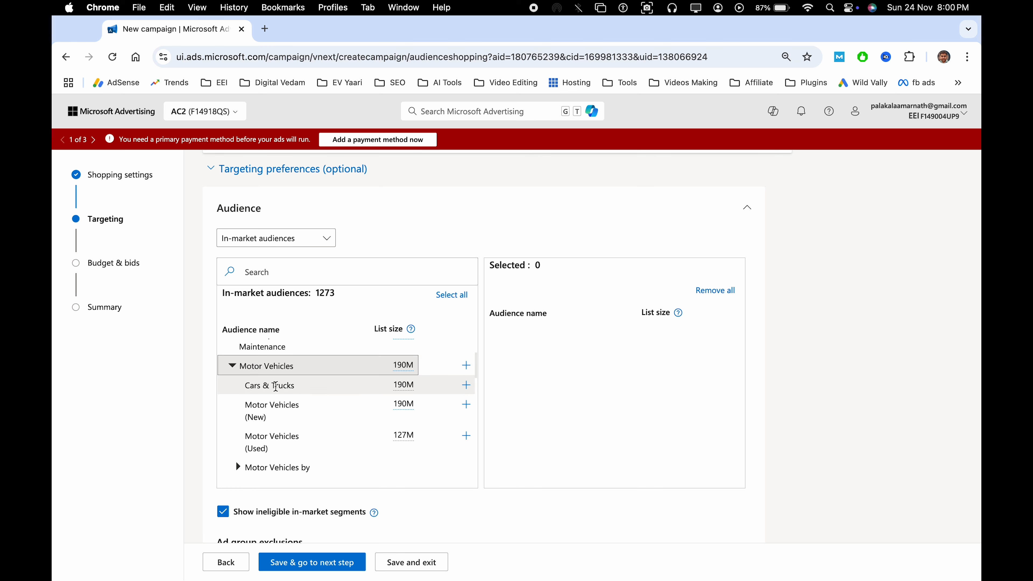
scroll(341, 368, "down", 2)
scroll(341, 368, "up", 1)
mouse_move(406, 361)
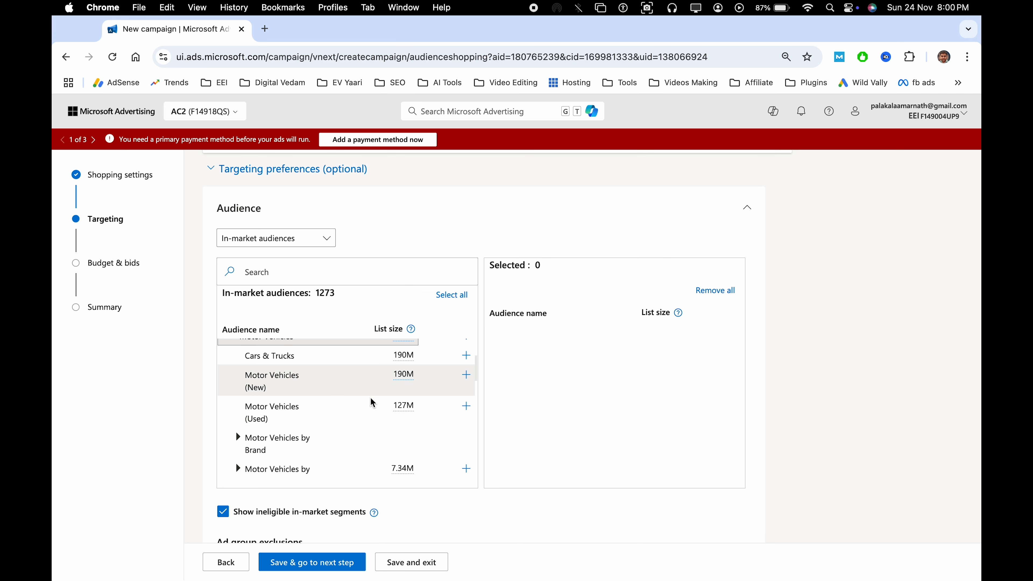
scroll(364, 408, "up", 1)
mouse_move(402, 417)
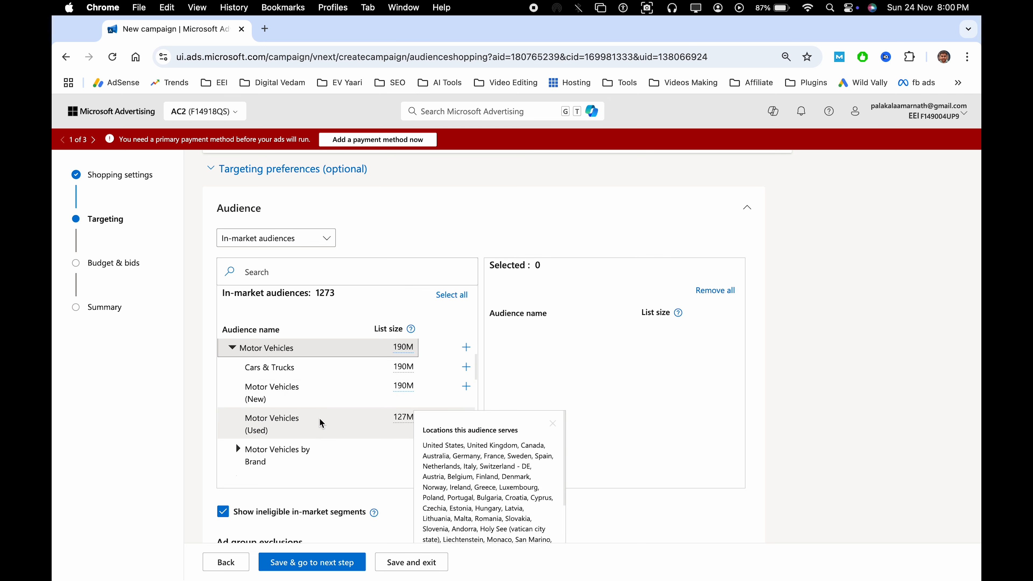
left_click(552, 423)
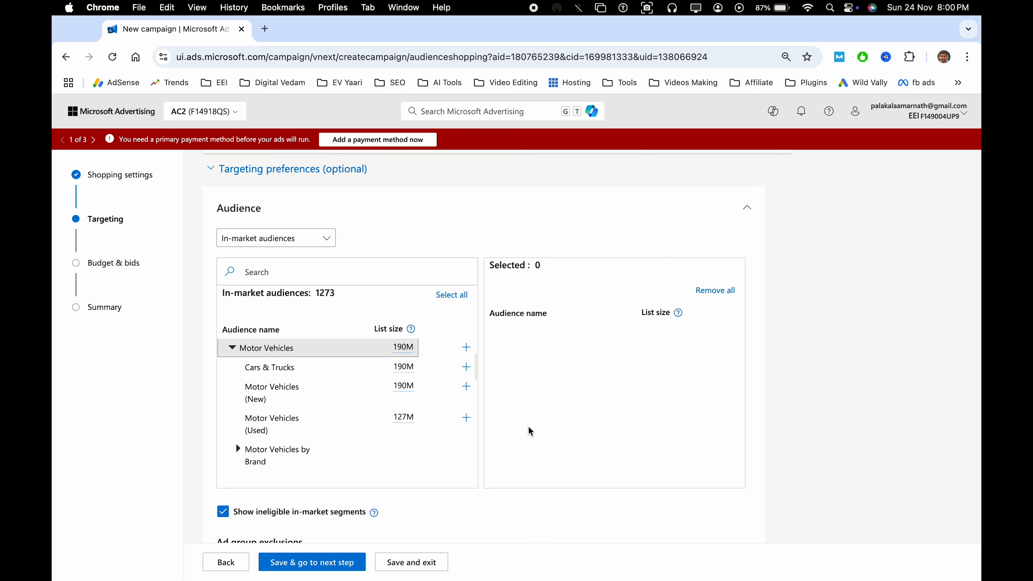
left_click(466, 418)
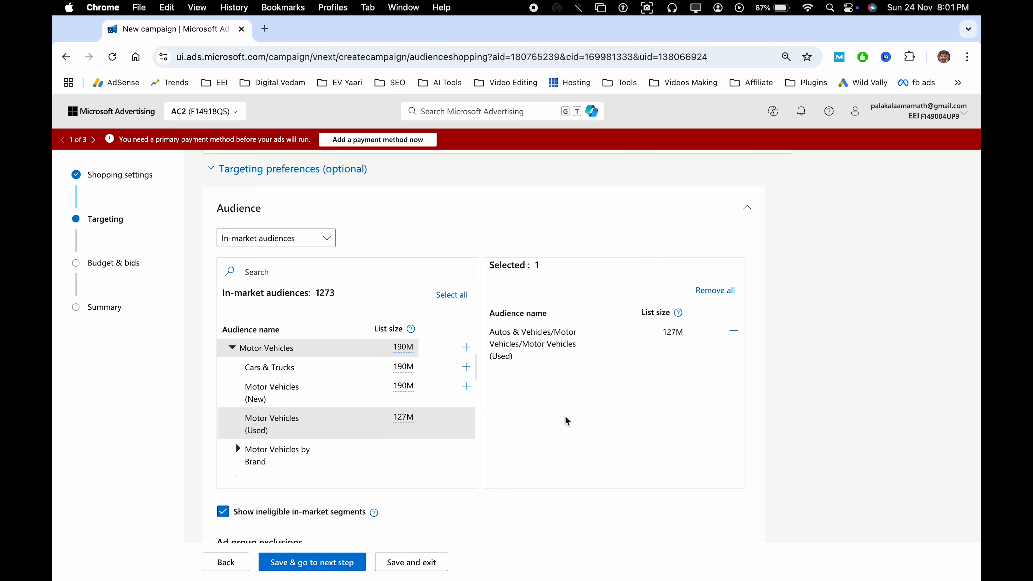
- Search for google in the company targeting and target people who work for Google
scroll(567, 433, "down", 8)
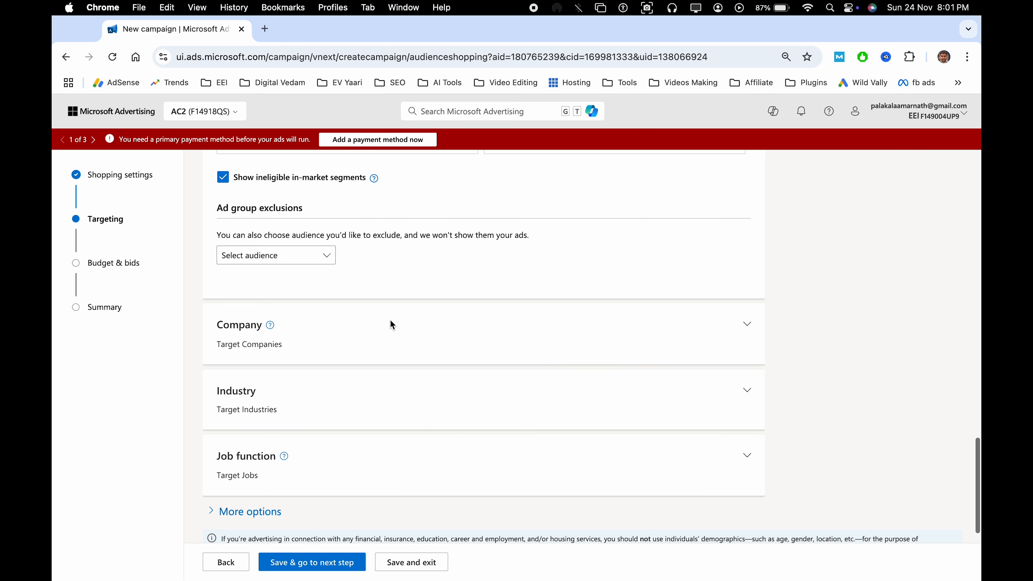
left_click(356, 331)
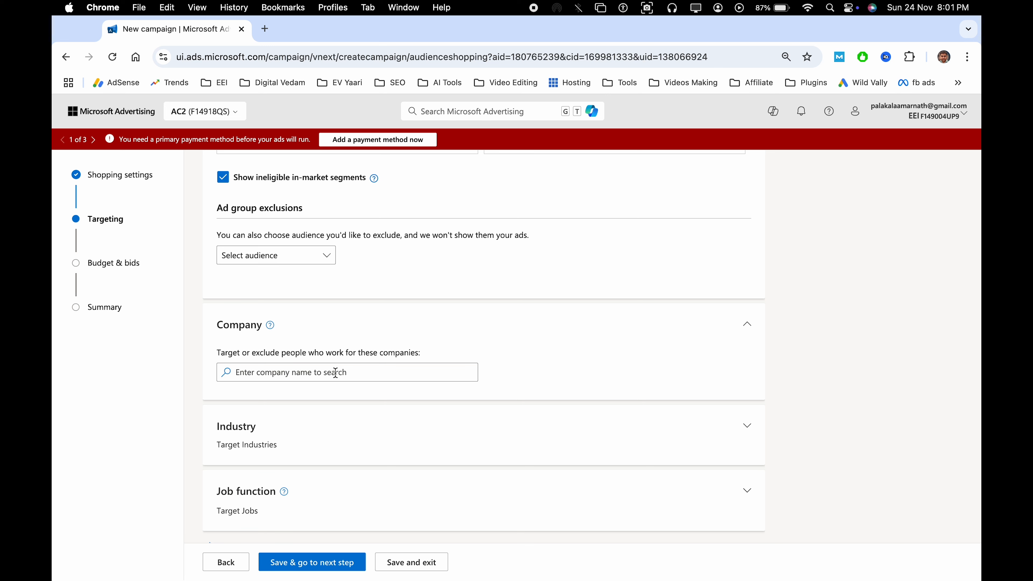
type("google")
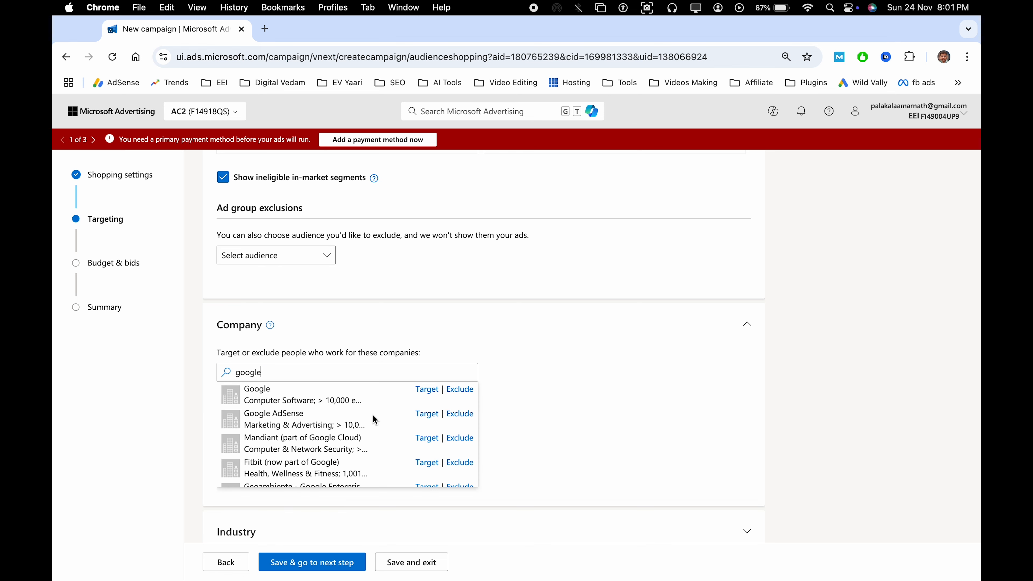
left_click(422, 391)
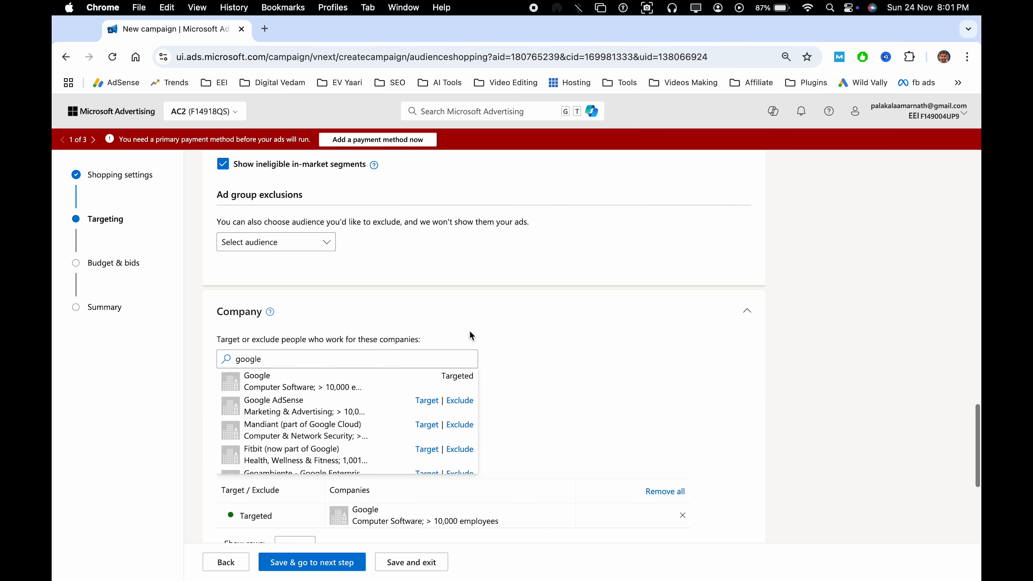
left_click(518, 337)
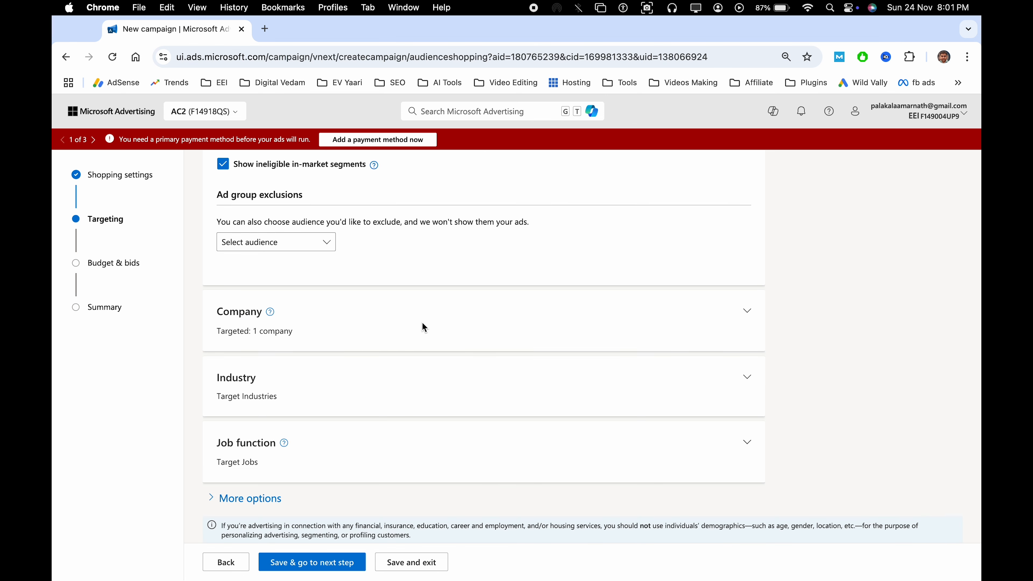
left_click(333, 323)
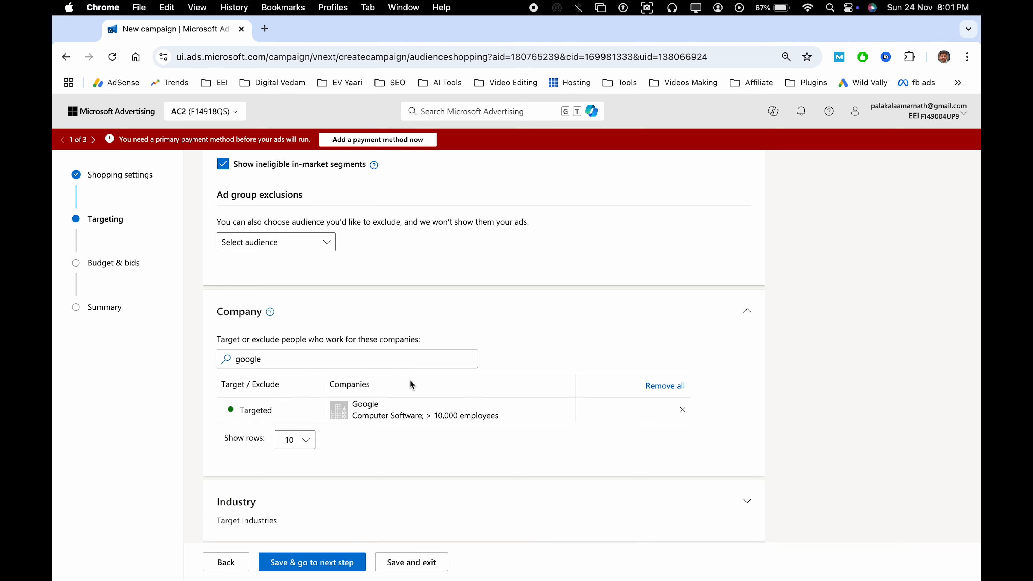
- Expand the industry targeting, look through the industry categories and the Recreation & Travel subcategories, and collapse the section again
scroll(412, 385, "down", 4)
left_click(283, 366)
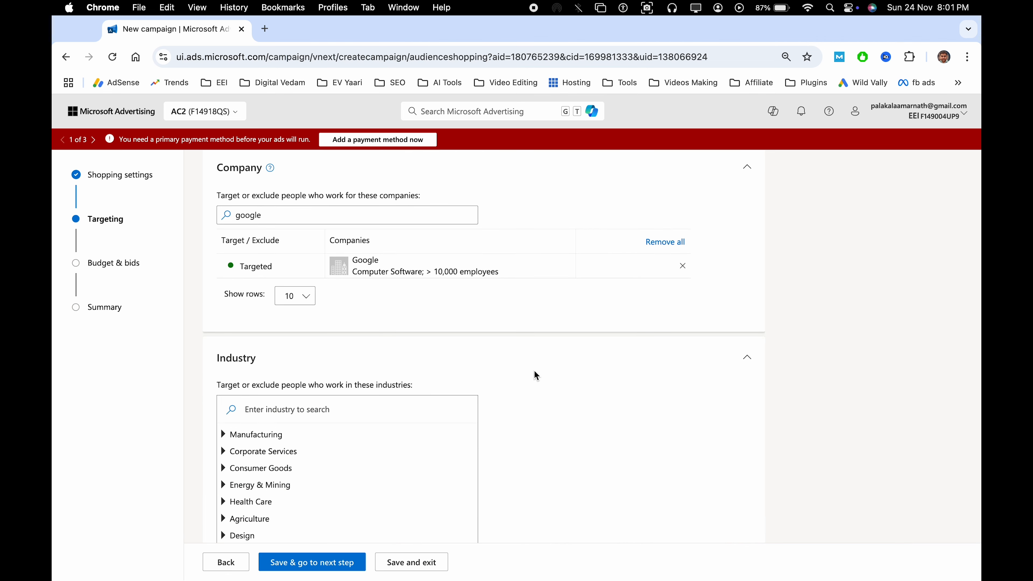
scroll(534, 371, "down", 5)
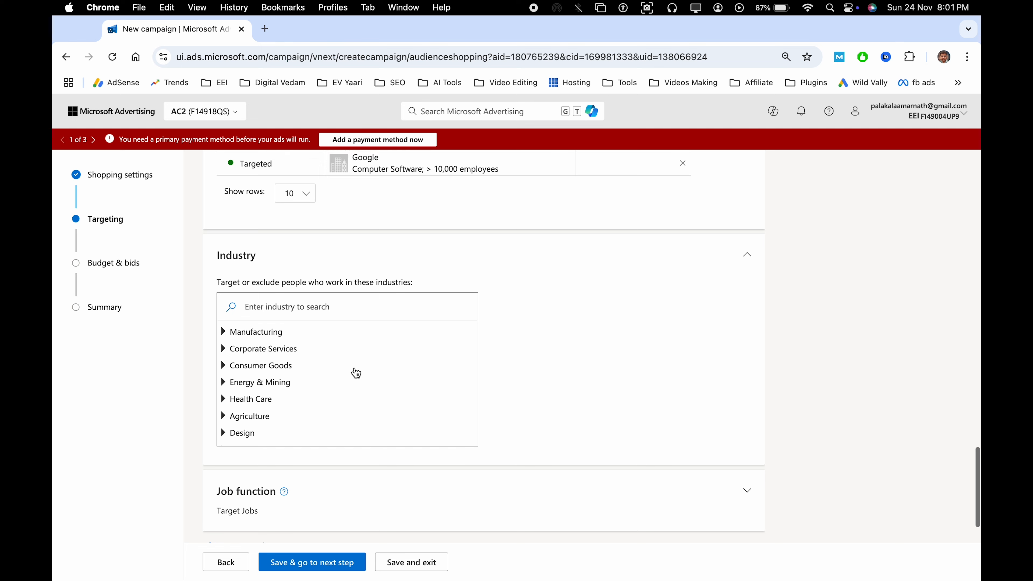
left_click(286, 309)
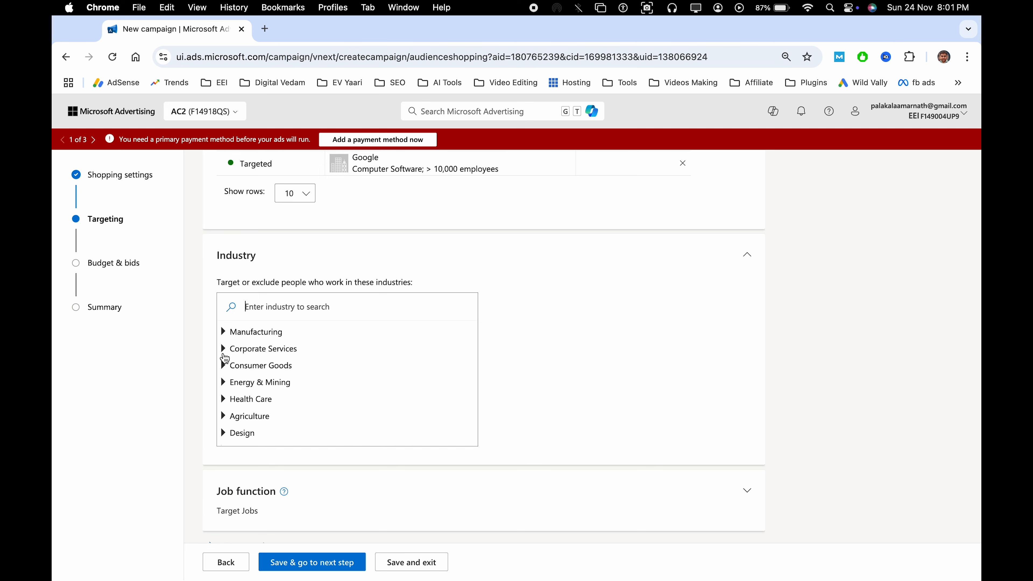
scroll(240, 398, "down", 2)
scroll(284, 365, "down", 4)
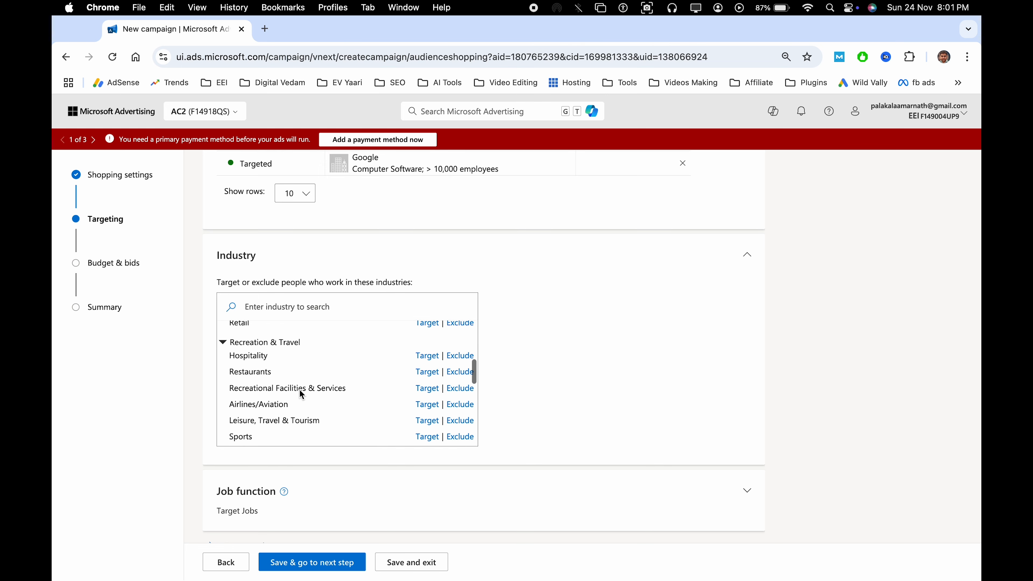
scroll(299, 395, "down", 2)
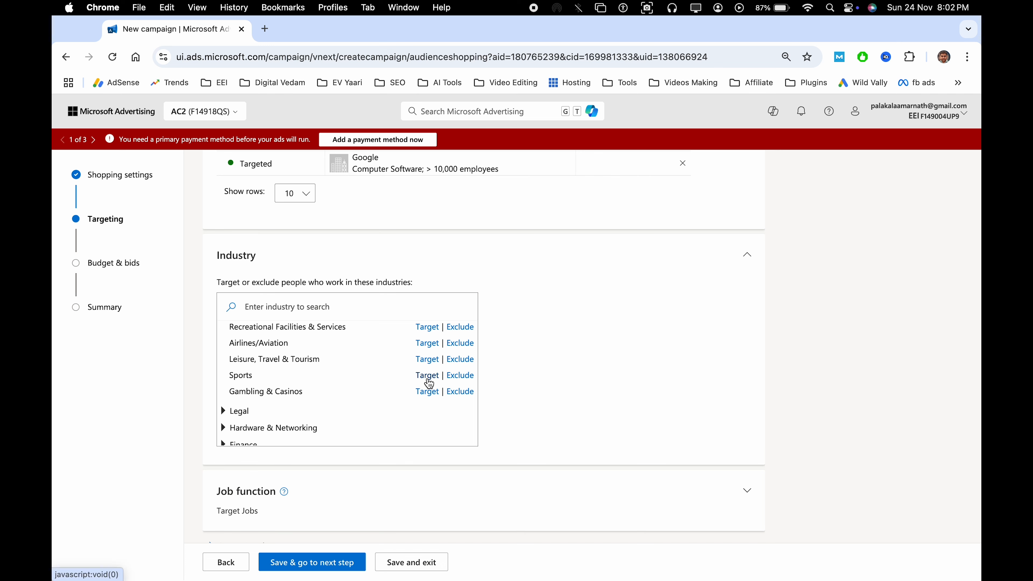
scroll(351, 396, "down", 5)
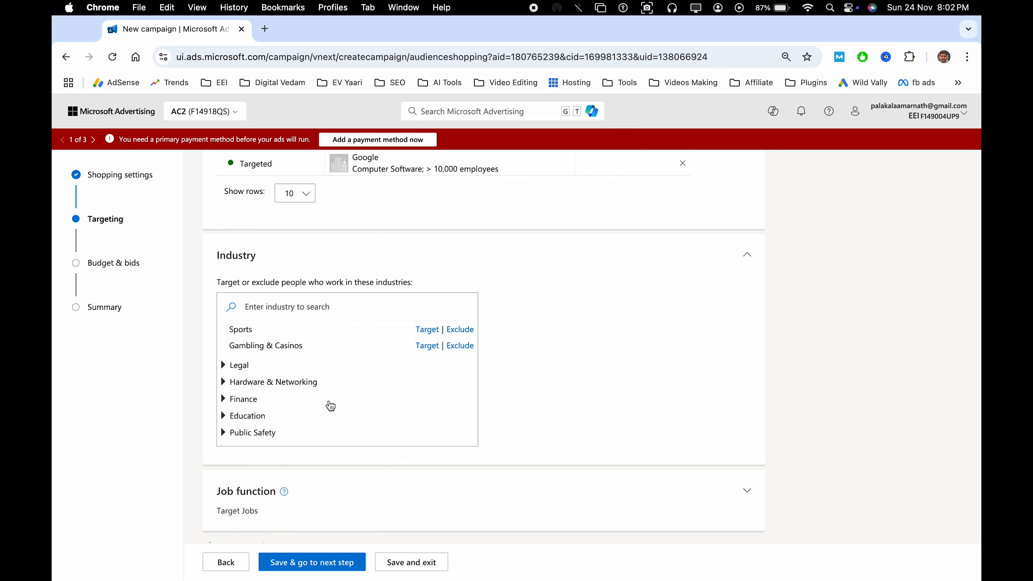
scroll(334, 397, "down", 3)
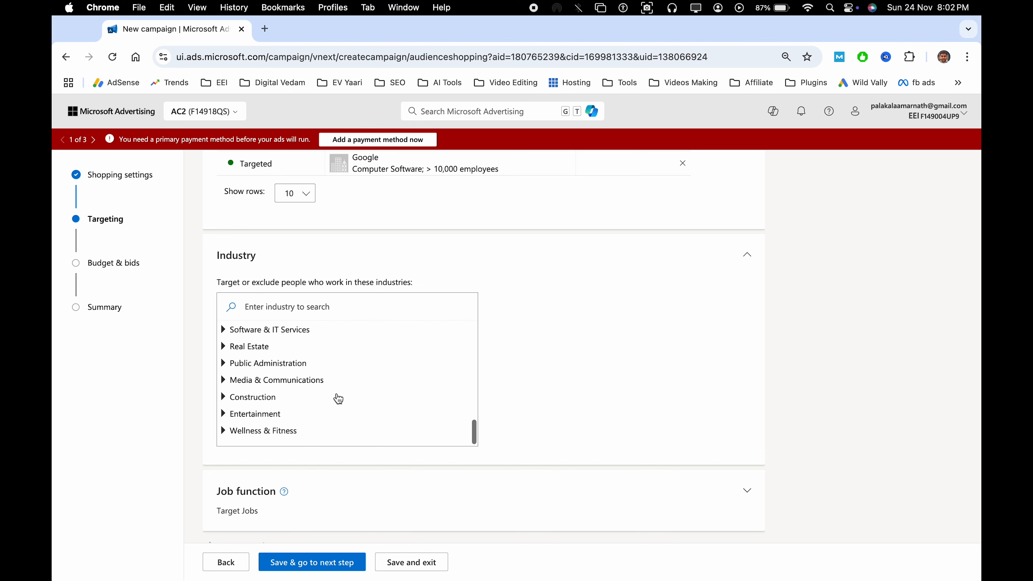
scroll(400, 381, "down", 2)
left_click(747, 200)
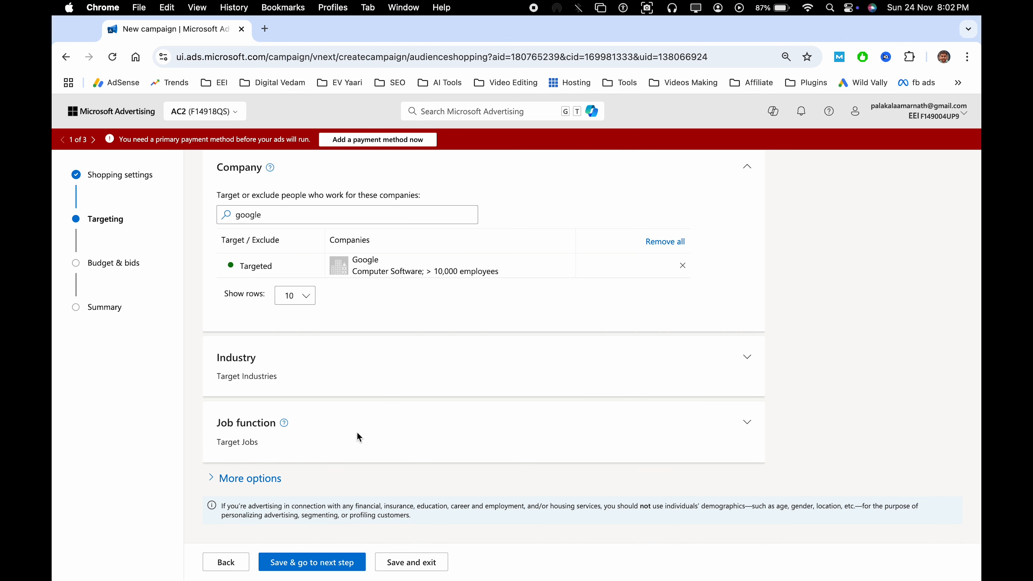
- Expand the job function targeting, look through the available job functions, and collapse the section again
left_click(383, 438)
scroll(383, 433, "down", 3)
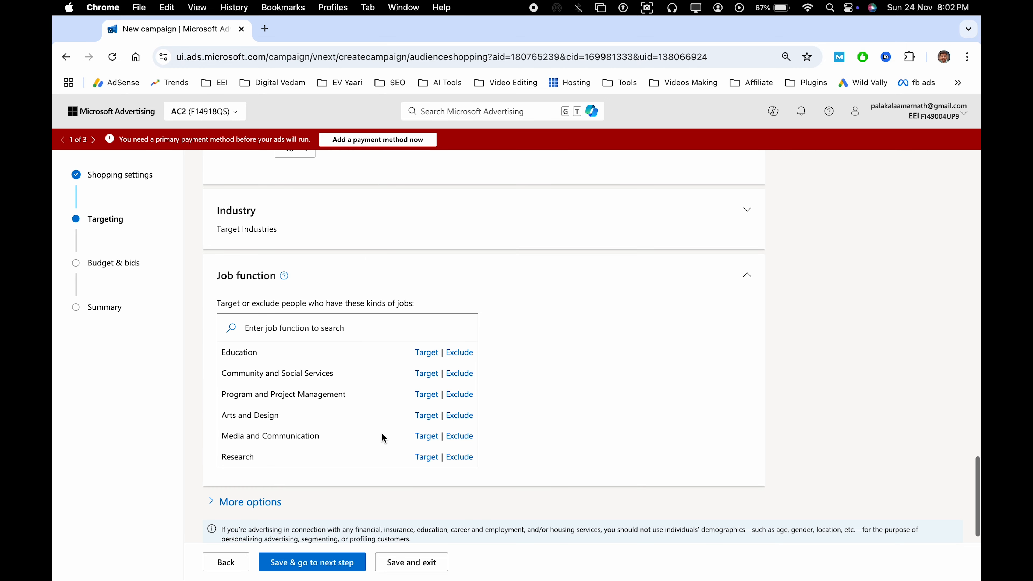
scroll(370, 387, "down", 4)
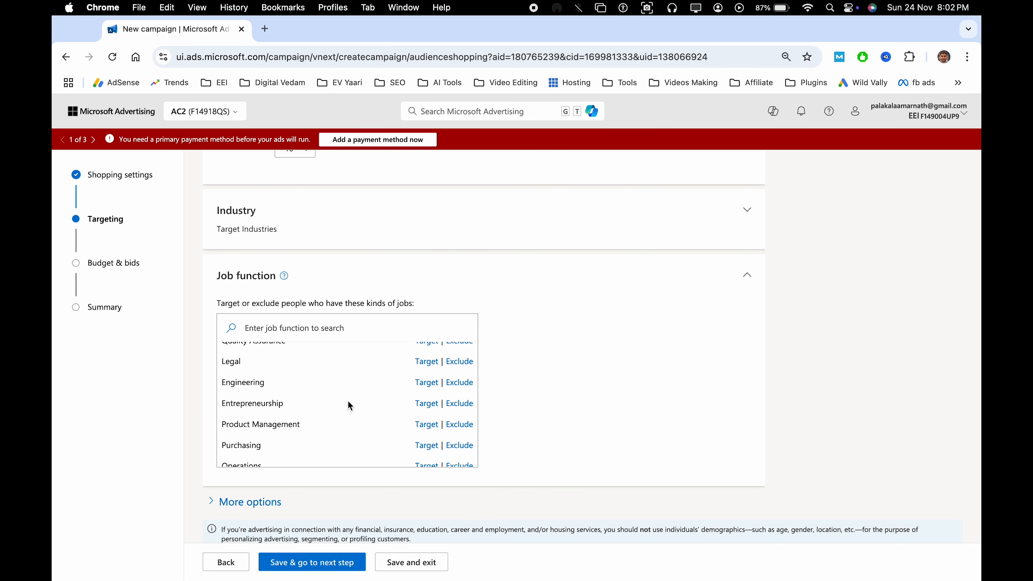
scroll(348, 406, "down", 3)
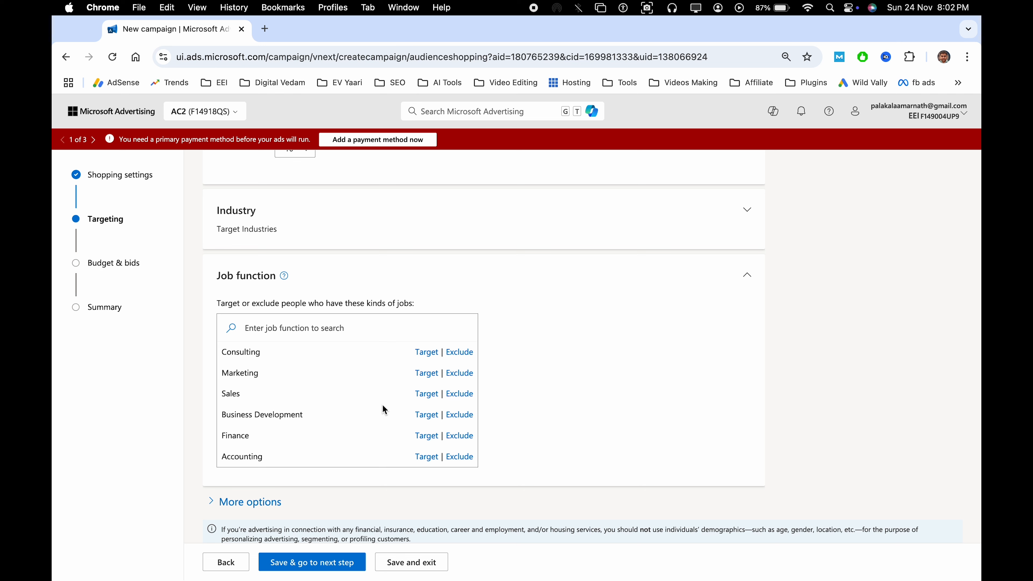
scroll(363, 405, "down", 6)
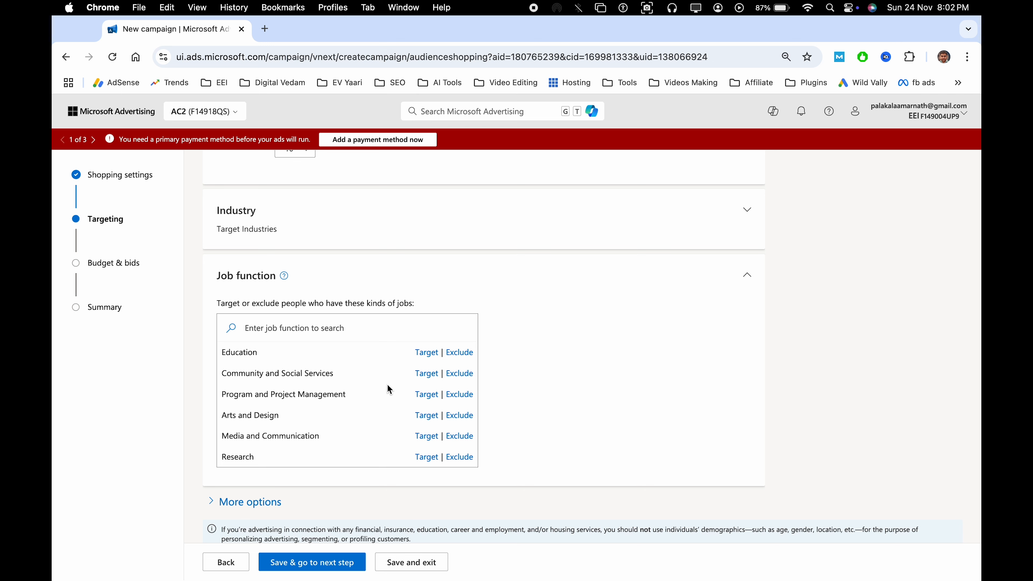
left_click(747, 276)
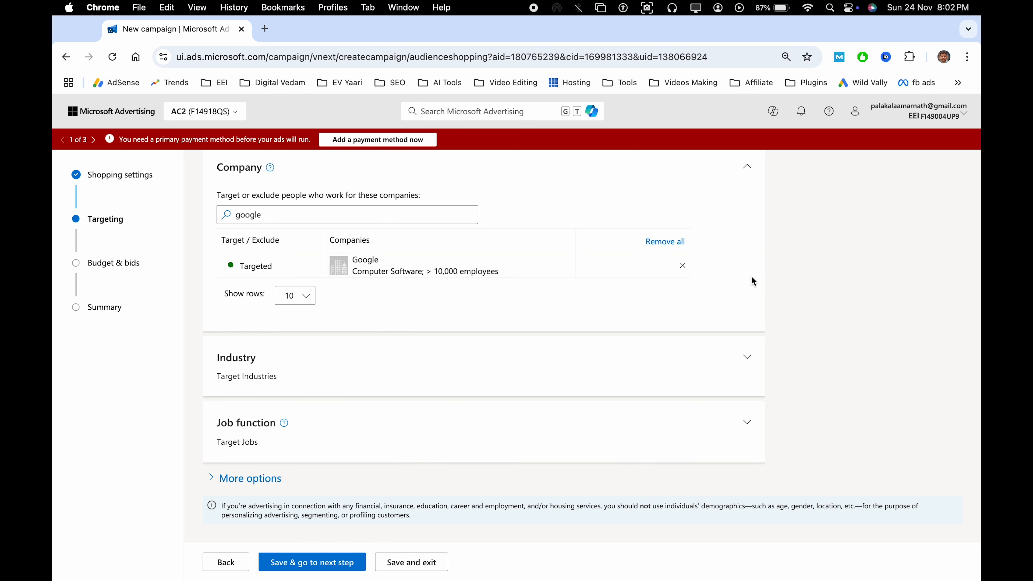
- Show the additional targeting options and set the ads to run with no end date
left_click(252, 478)
scroll(320, 384, "down", 5)
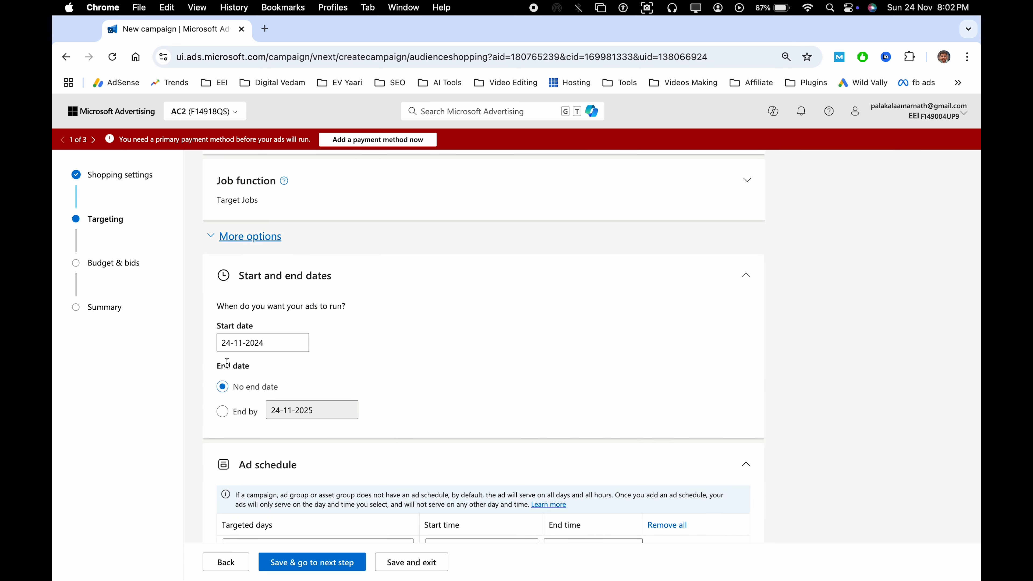
left_click(223, 412)
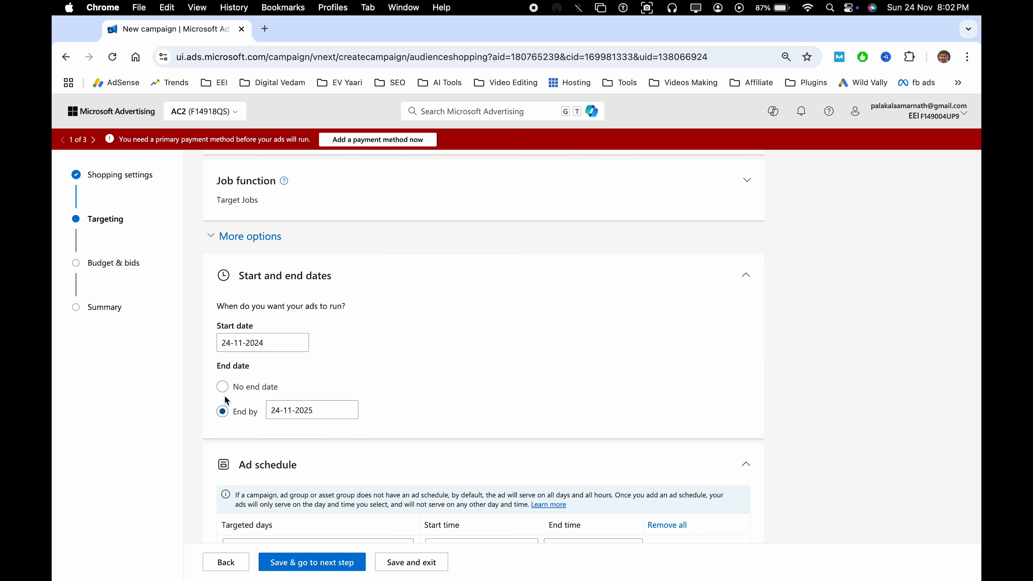
left_click(222, 387)
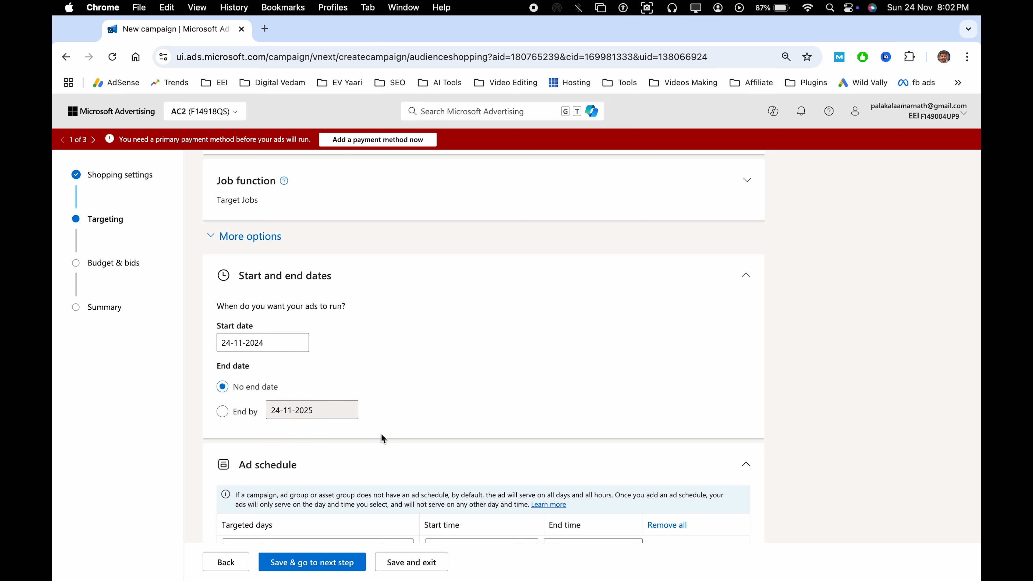
- Check the day choices in the ad schedule, keep All days, and save the targeting to continue to budget and bids
scroll(380, 438, "down", 3)
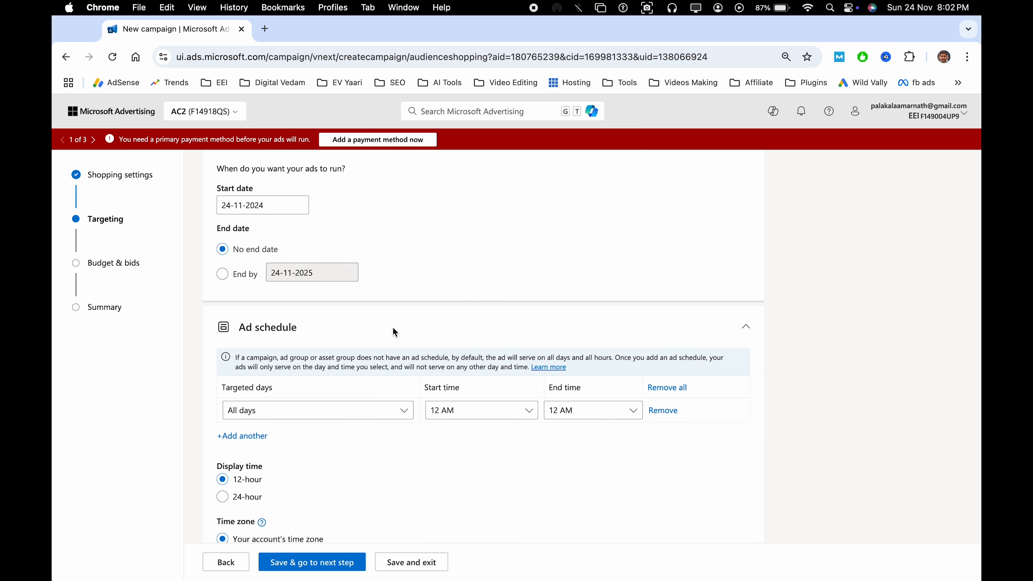
scroll(394, 331, "down", 3)
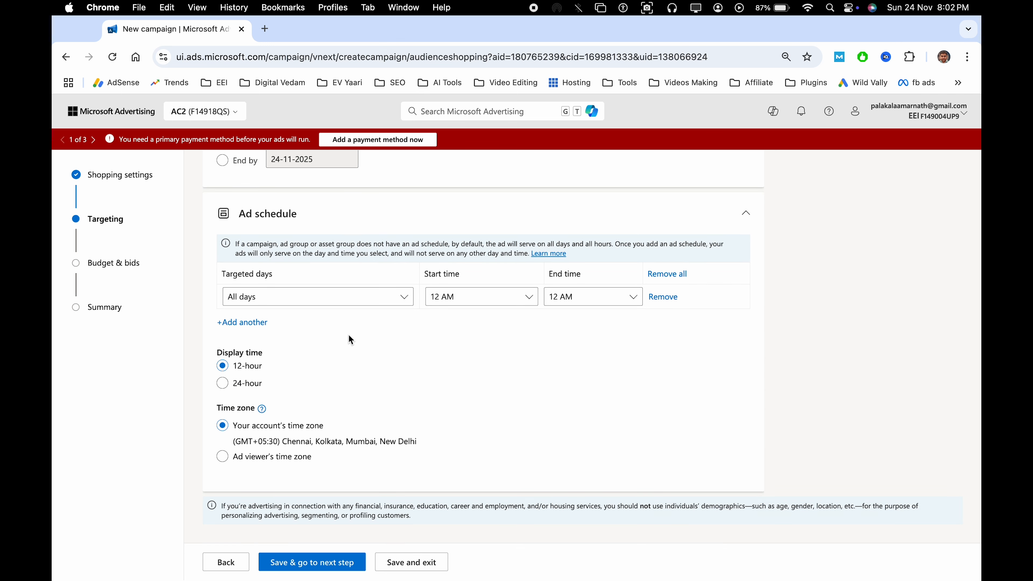
left_click(305, 306)
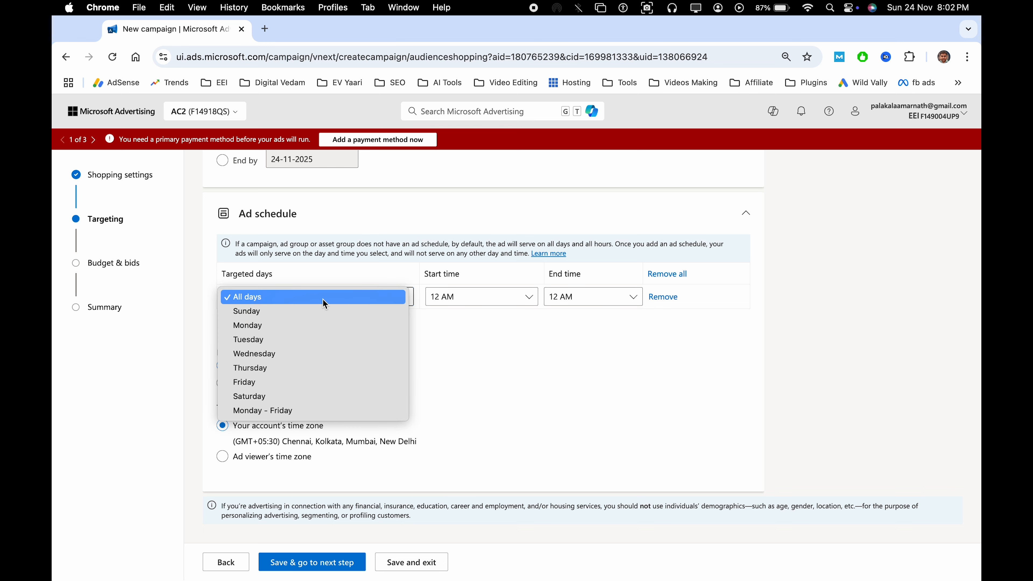
left_click(502, 344)
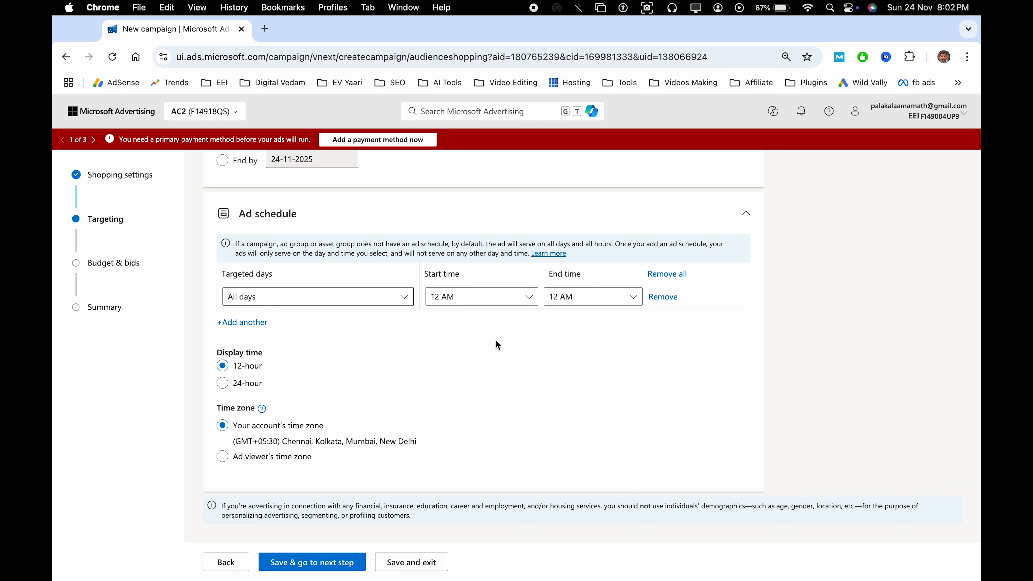
left_click(320, 564)
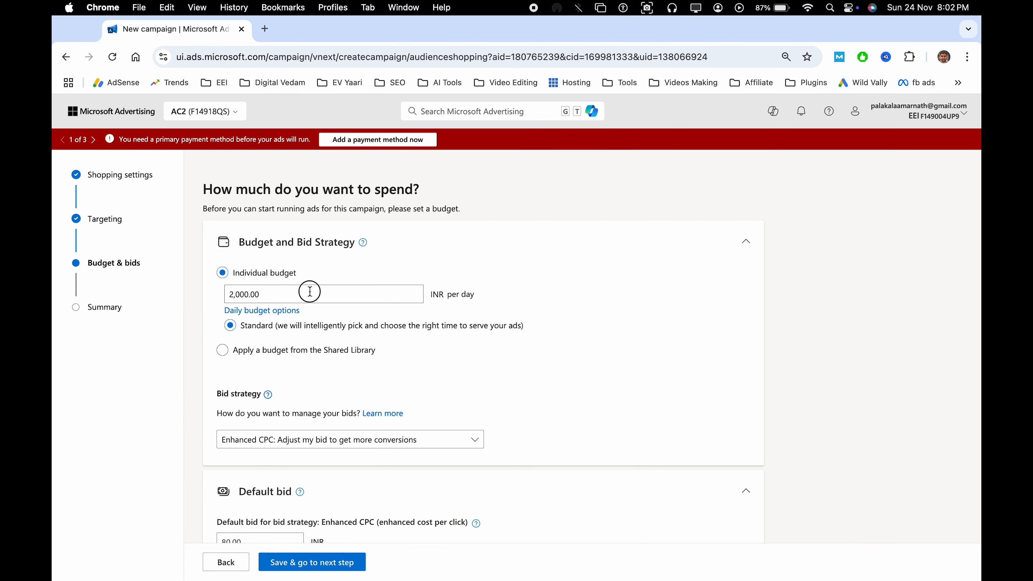
- Examine the individual daily budget, the bid strategy question and the default bid
double_click(365, 289)
left_click(383, 293)
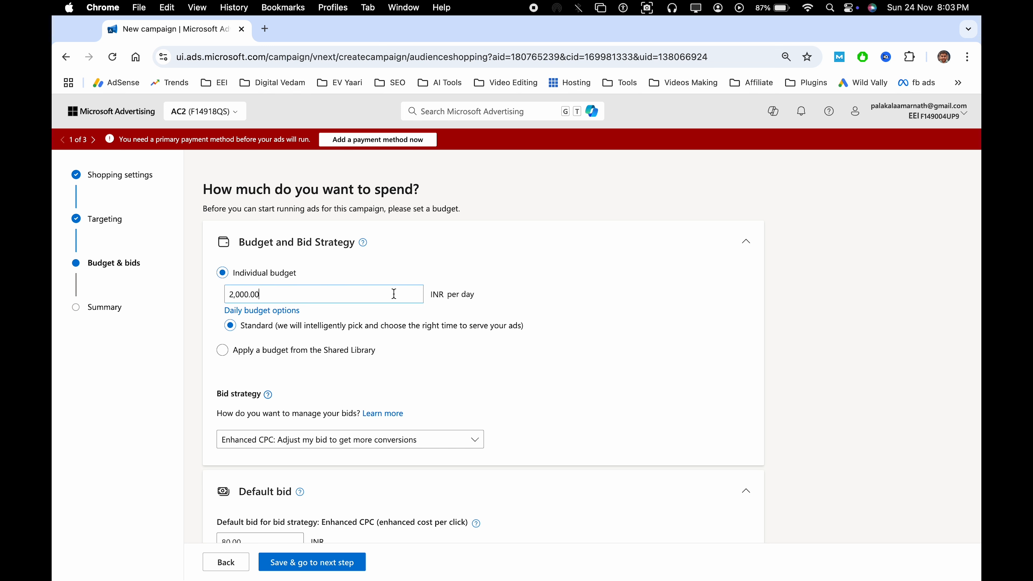
double_click(372, 293)
left_click(579, 303)
scroll(575, 321, "down", 2)
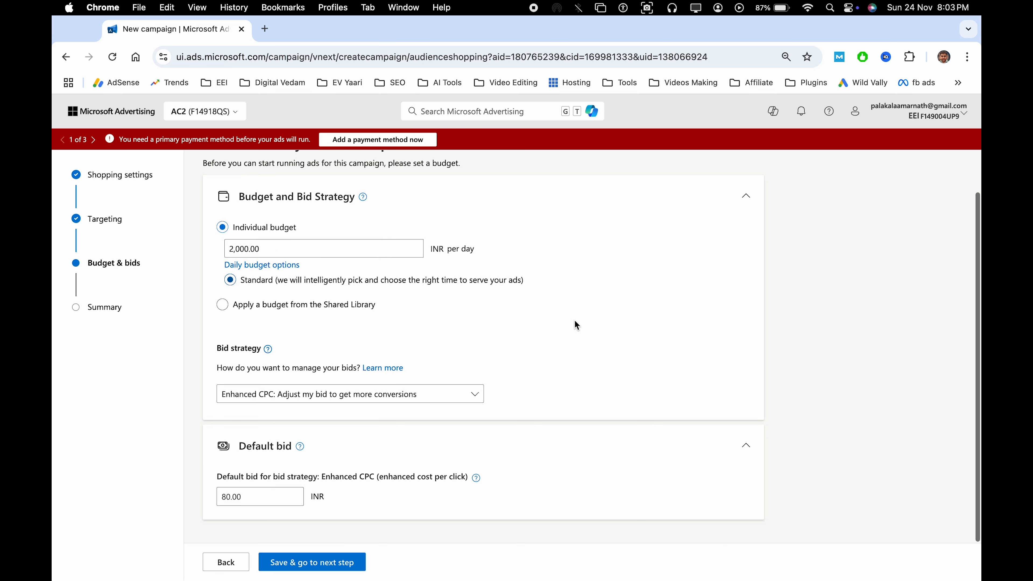
triple_click(281, 368)
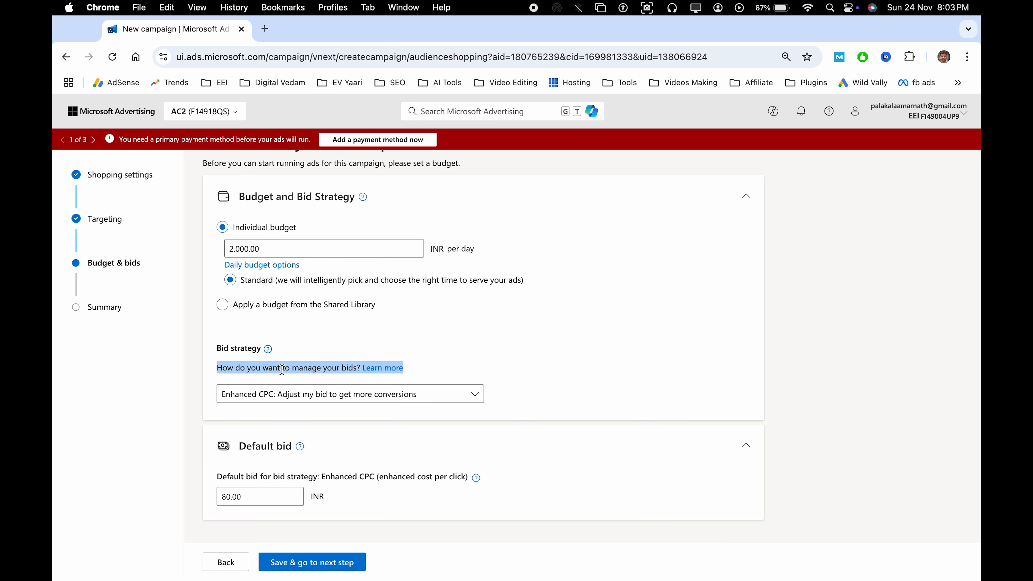
left_click(303, 371)
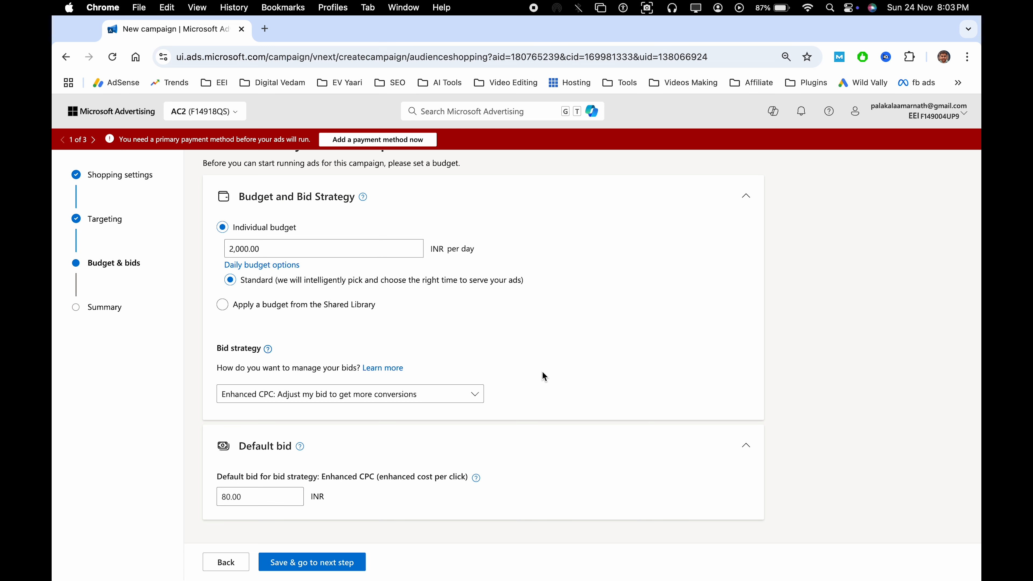
- Set the bid strategy to Maximize Conversions with a target CPA of 777 INR and continue to the campaign summary
left_click(311, 395)
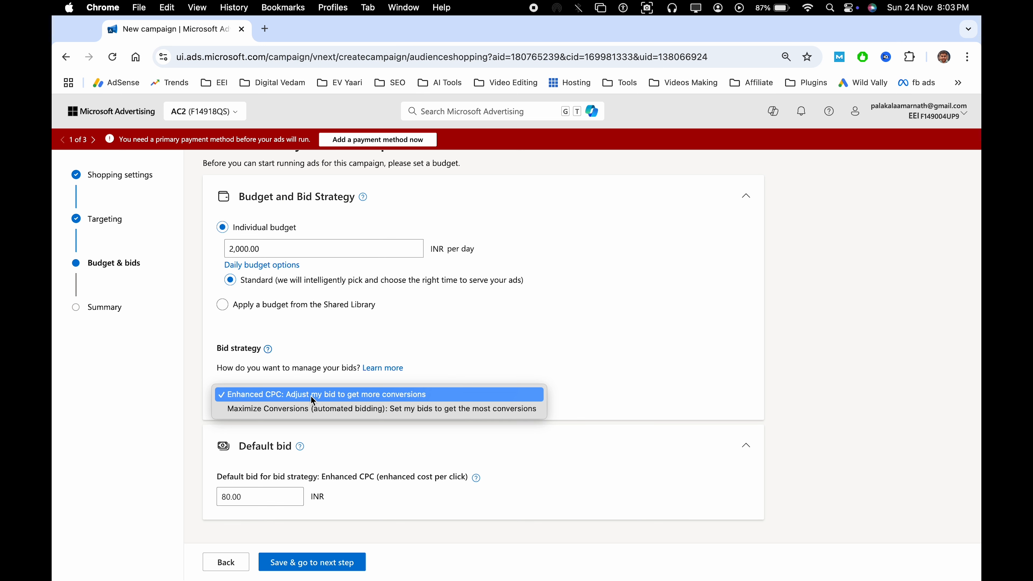
left_click(321, 409)
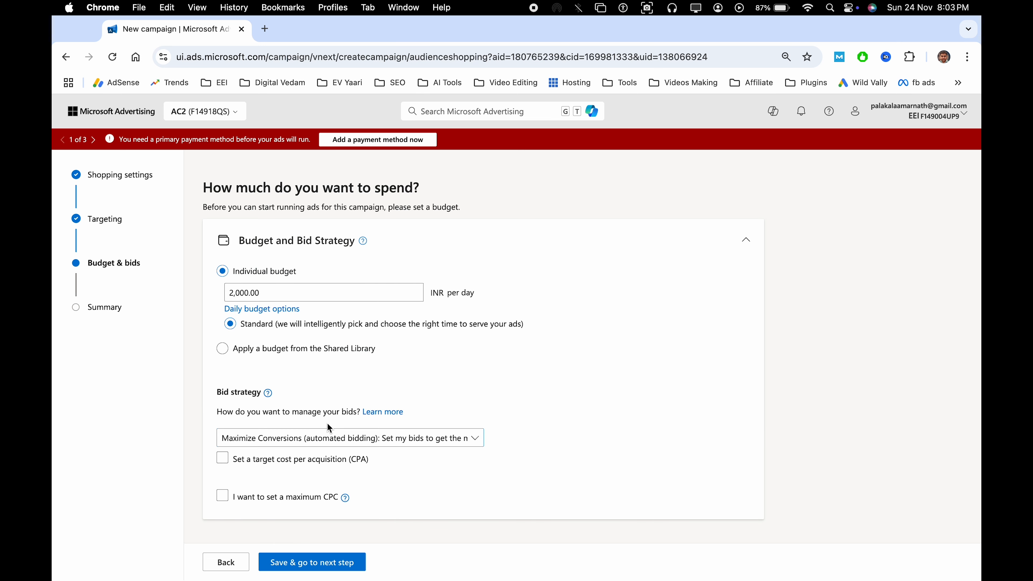
left_click(299, 460)
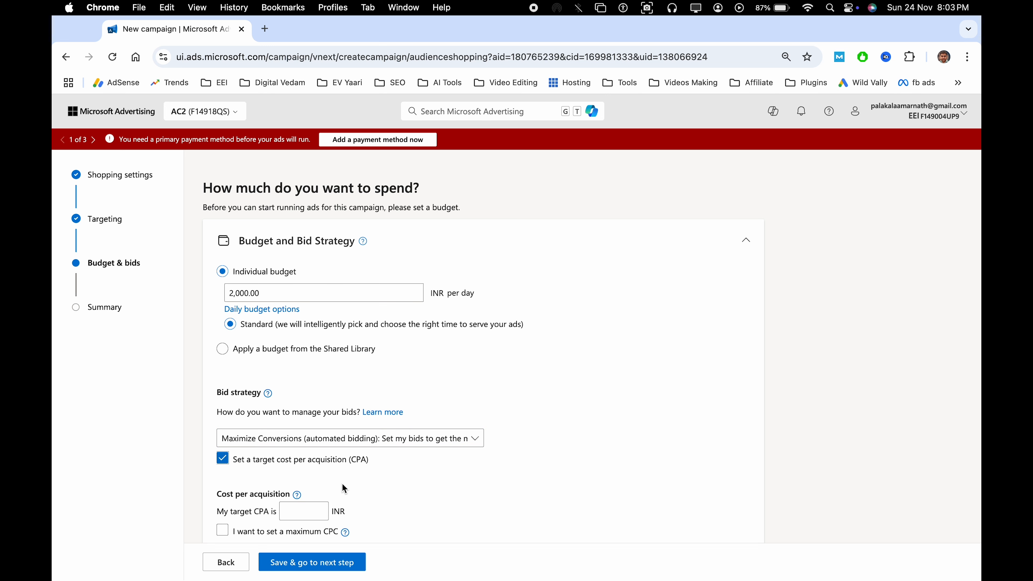
scroll(342, 484, "down", 1)
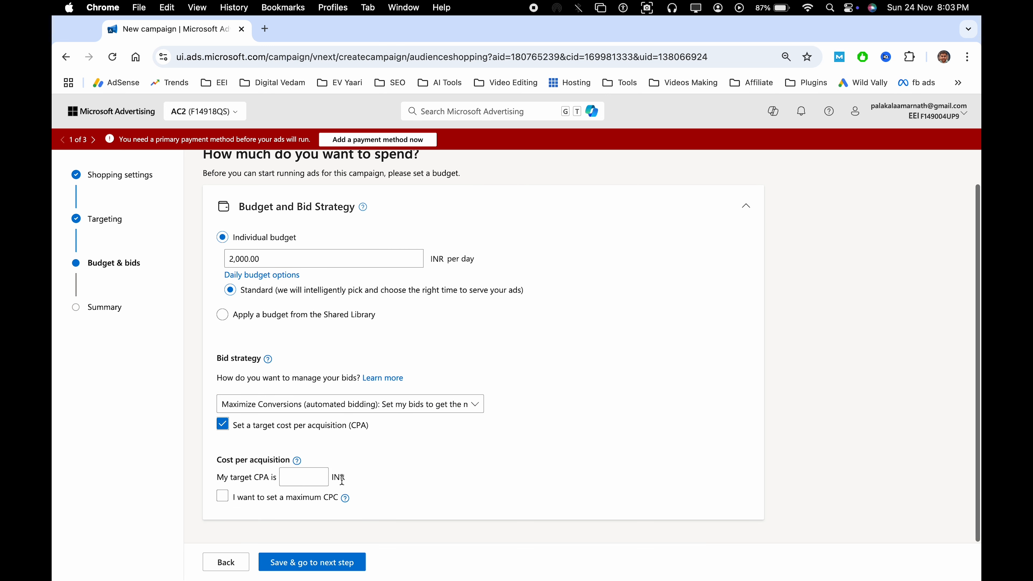
left_click(304, 474)
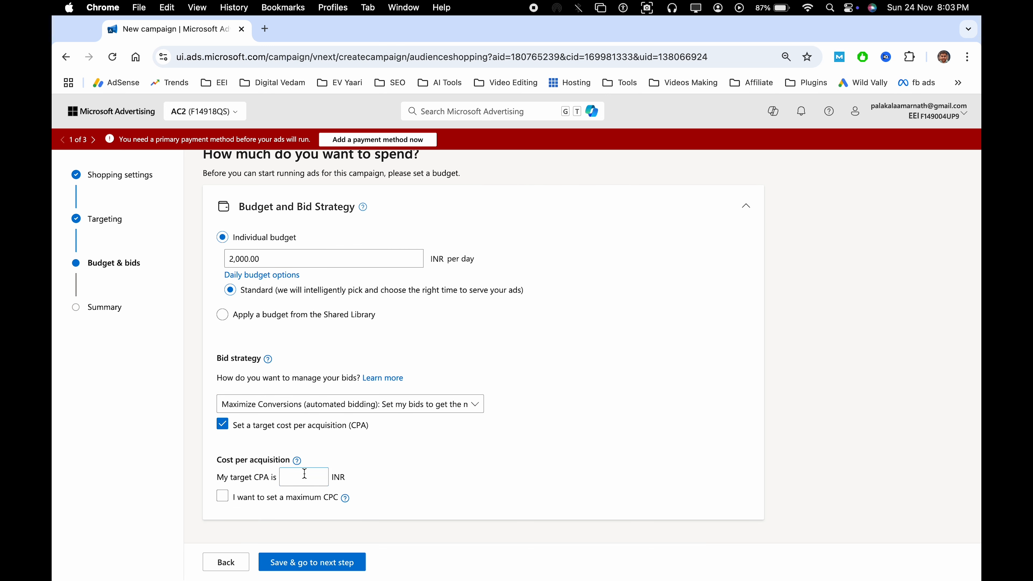
type("777")
left_click(329, 566)
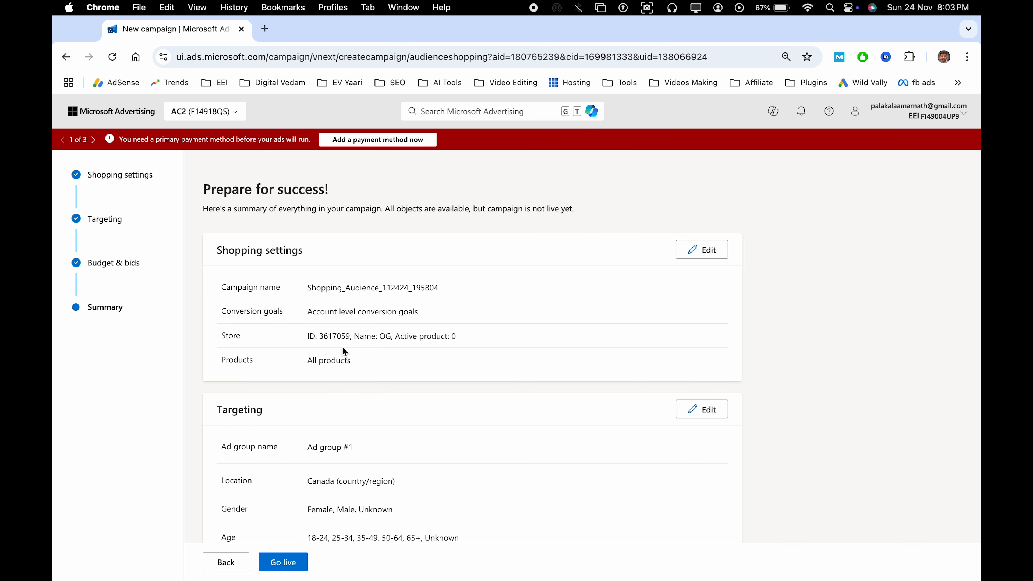
- Review the campaign summary, take the campaign live, and check for it in the campaigns list
scroll(359, 308, "down", 5)
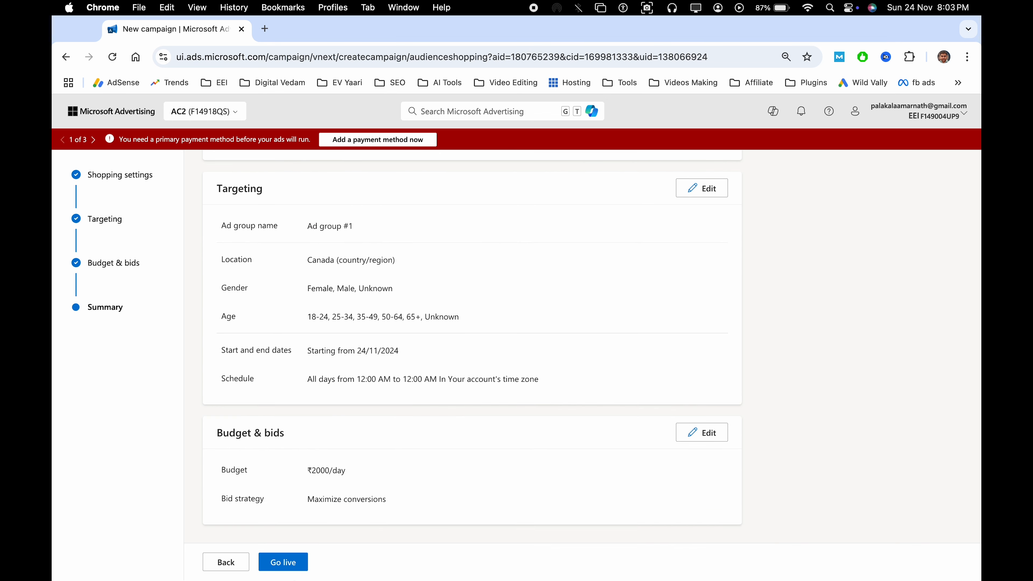
left_click(283, 562)
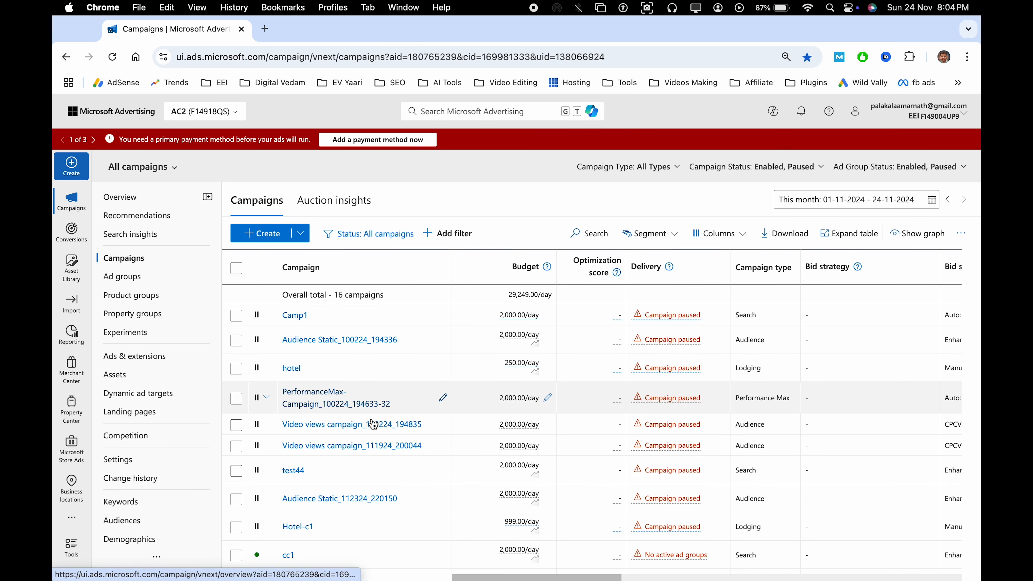
scroll(342, 464, "down", 6)
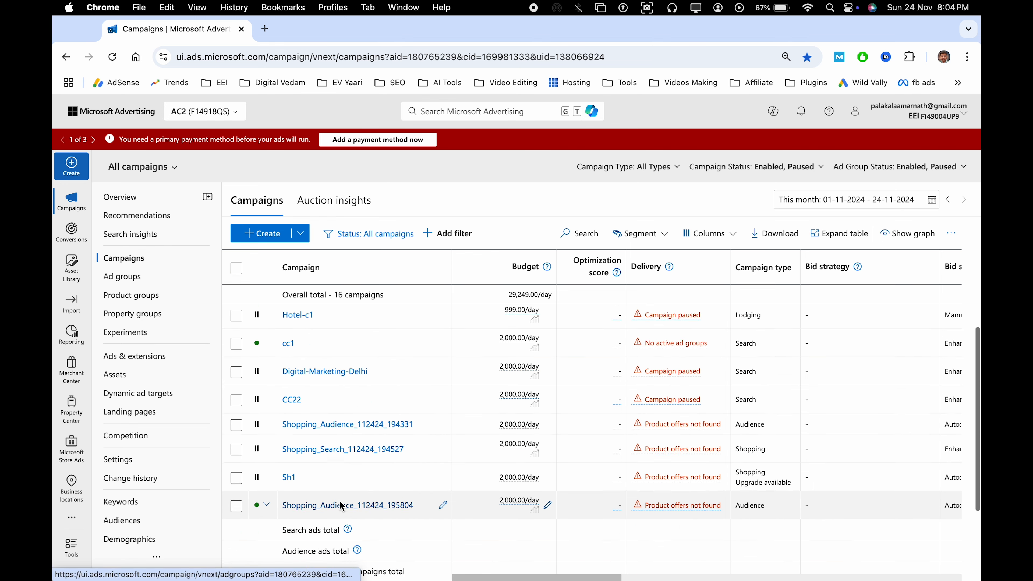
scroll(265, 338, "up", 2)
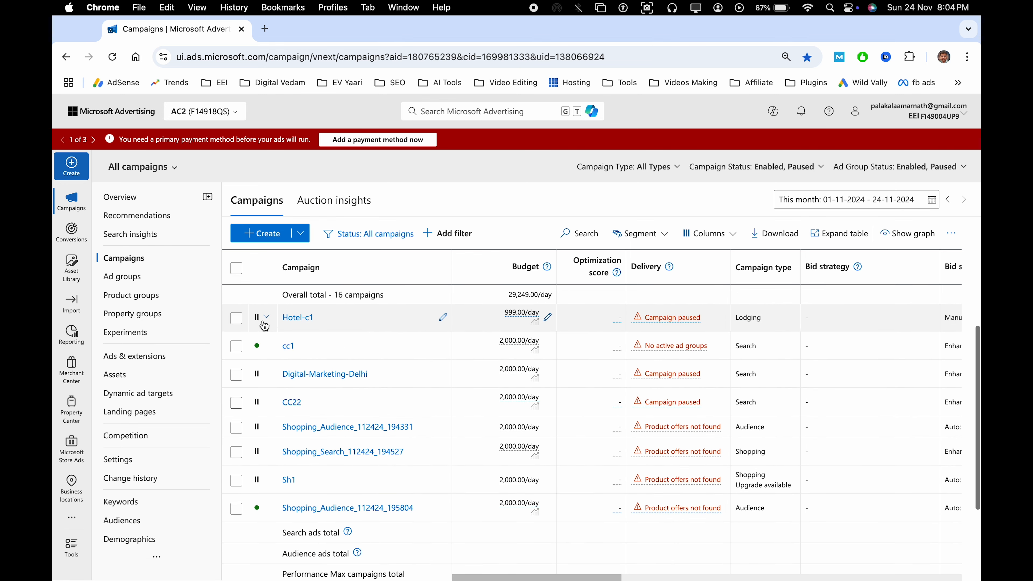
- Open the Shopping_Audience_112424_195804 campaign to check its ad groups, and return to all campaigns
left_click(337, 508)
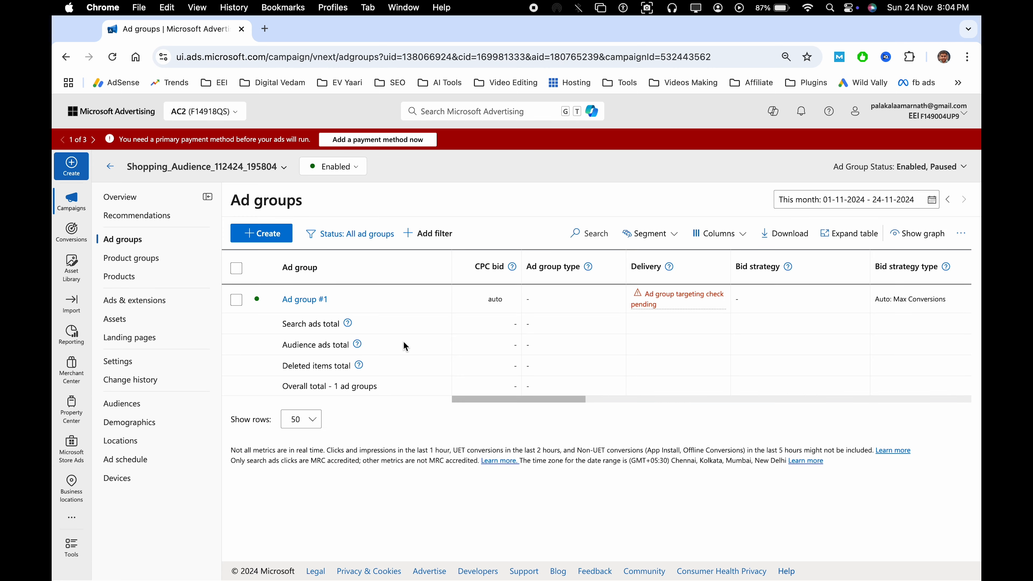
left_click(109, 167)
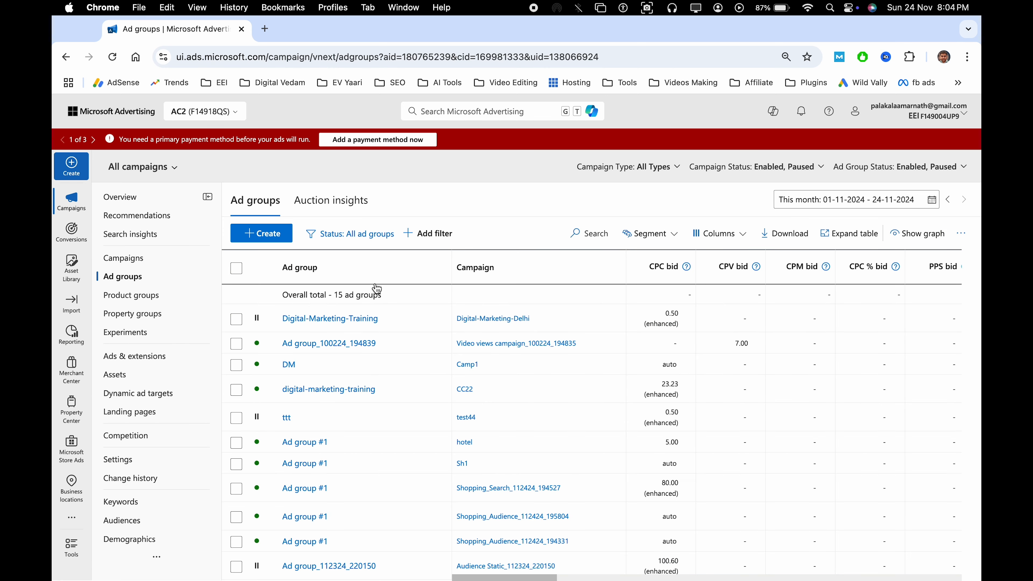
- Start a new campaign, skipping the goal choice, with the Shopping campaign type and the Search ad type, and continue to the shopping settings
left_click(72, 166)
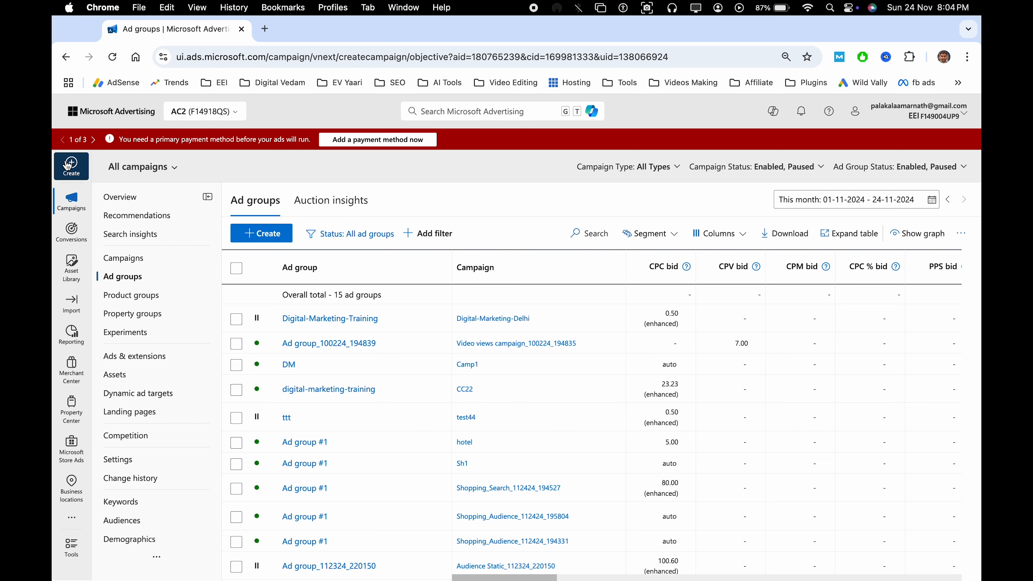
scroll(495, 396, "down", 2)
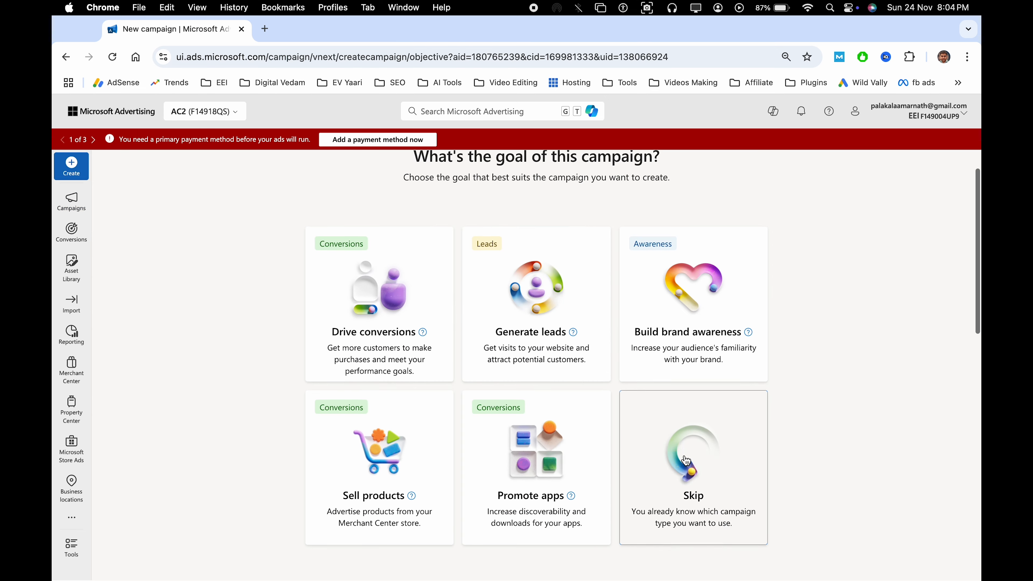
left_click(680, 459)
left_click(548, 359)
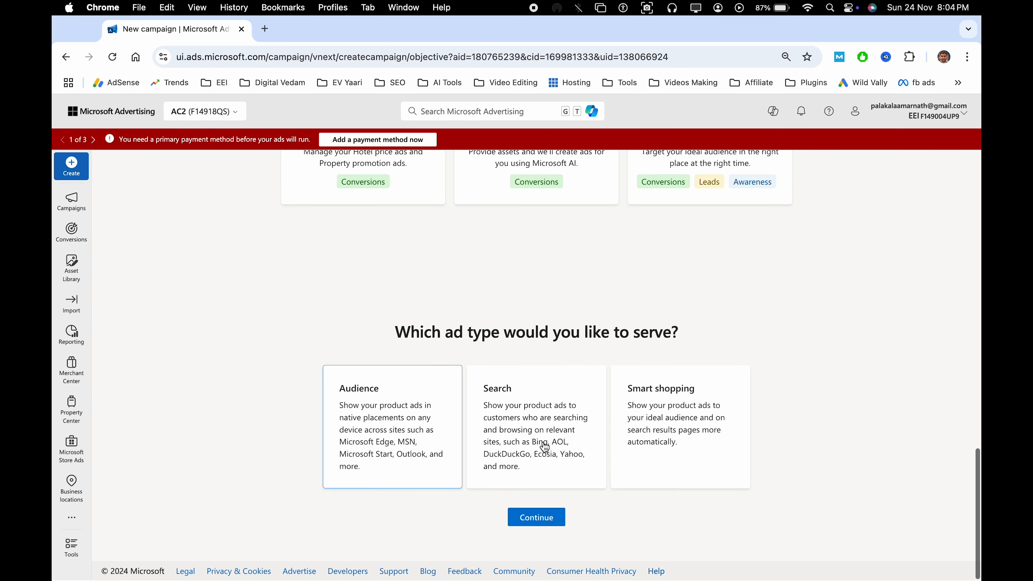
left_click(540, 449)
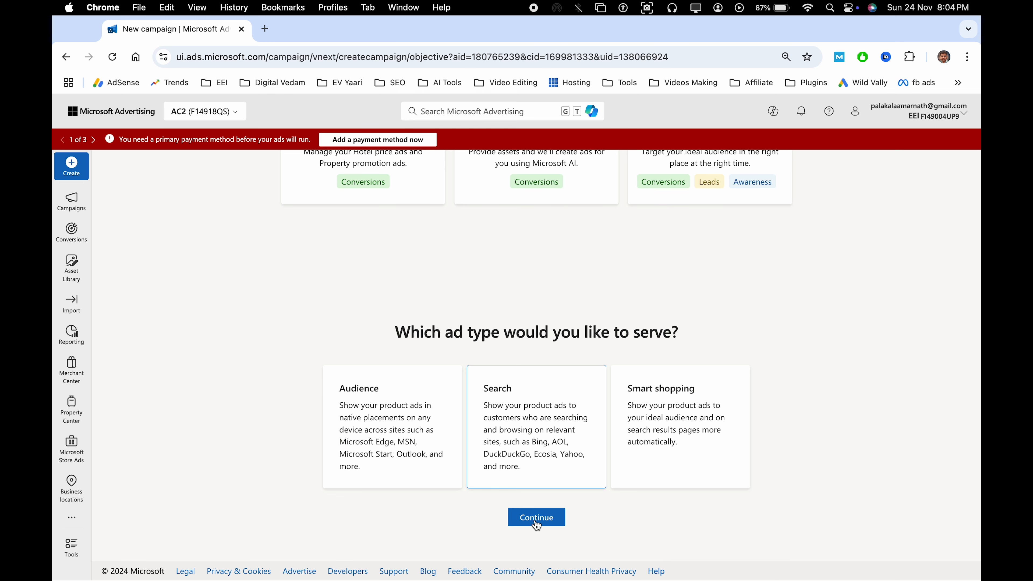
left_click(550, 524)
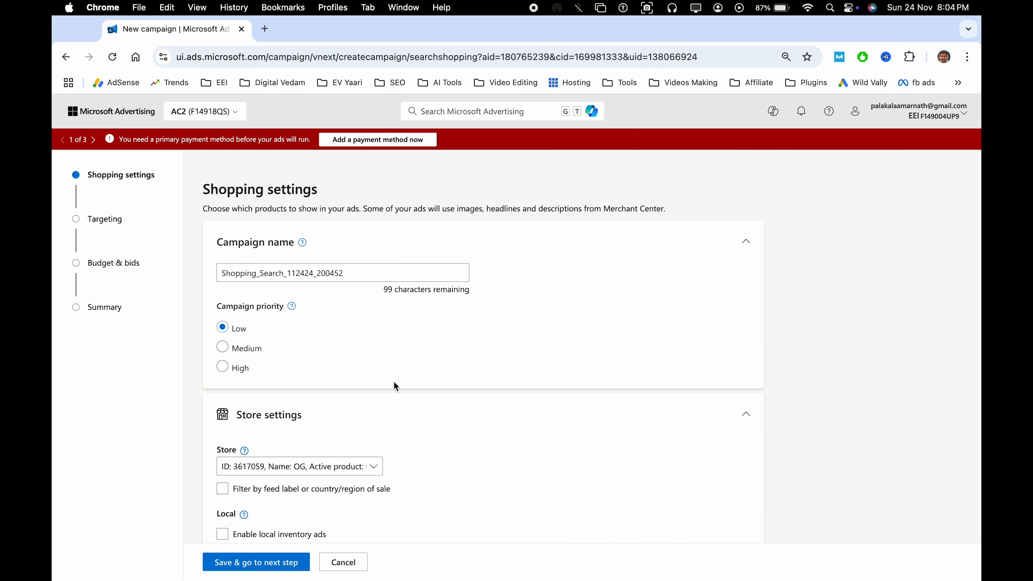
- Keep the suggested campaign name and the OG store, and enable local inventory ads
left_click(272, 278)
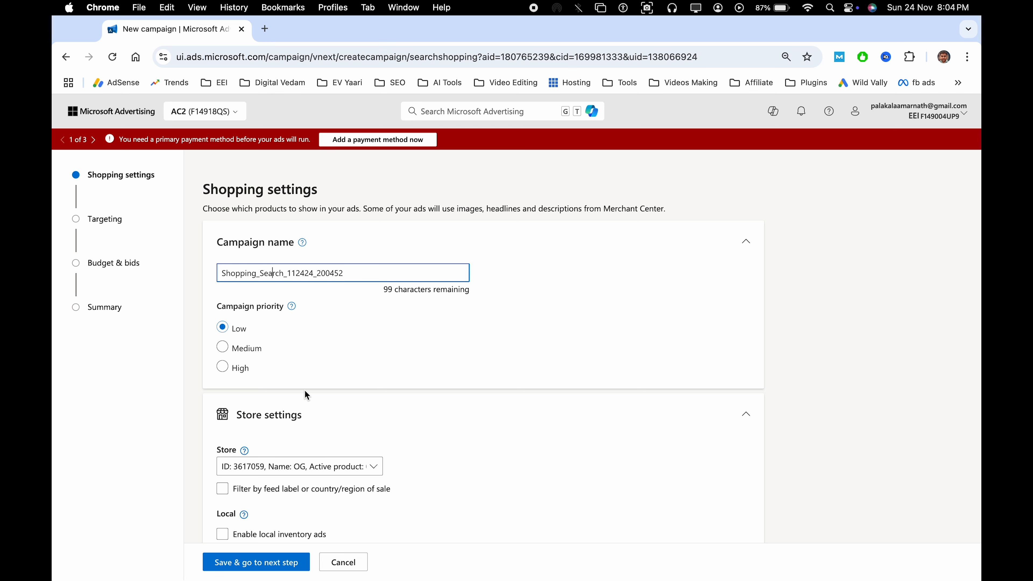
scroll(303, 390, "down", 3)
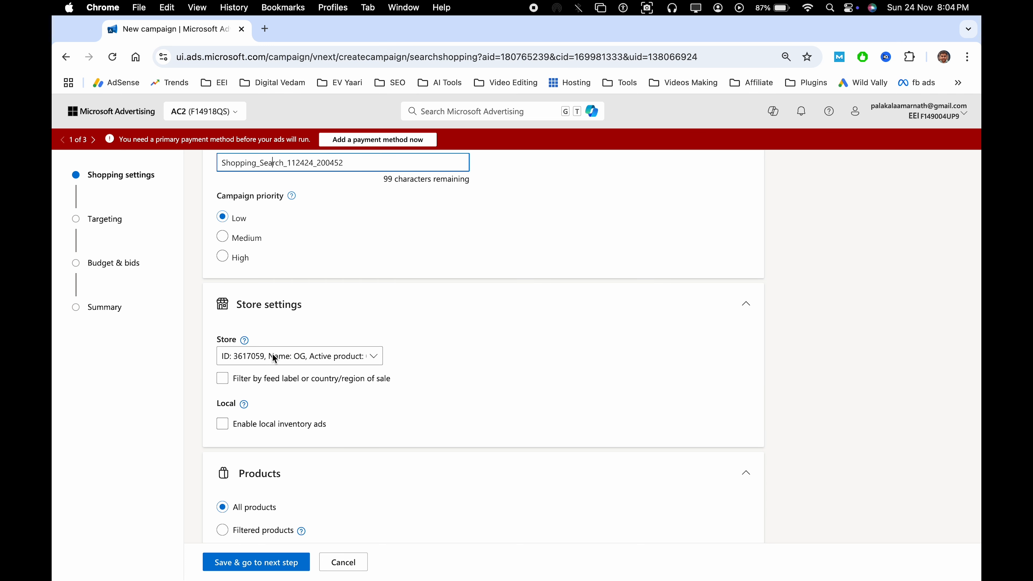
left_click(272, 354)
left_click(469, 342)
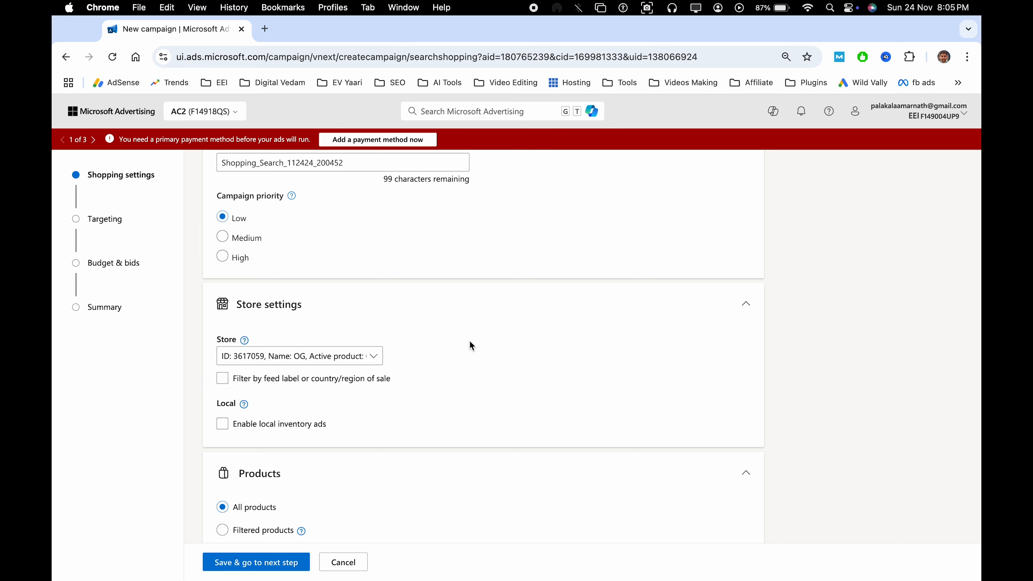
scroll(447, 338, "down", 4)
left_click(237, 298)
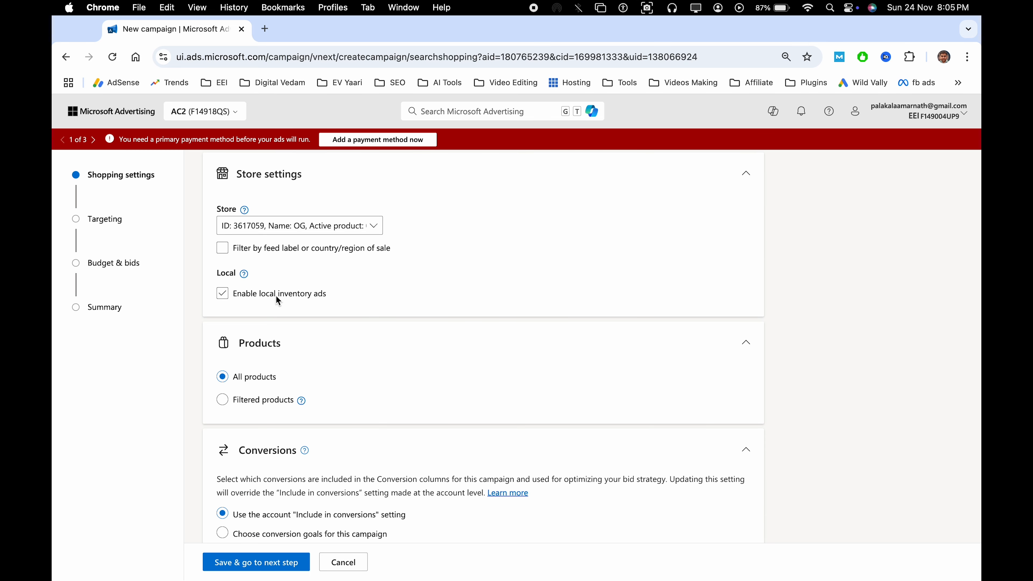
left_click(223, 300)
left_click(223, 301)
left_click(225, 296)
- Check the filtered products option, keep All products, and save the shopping settings to continue to targeting
scroll(329, 359, "down", 2)
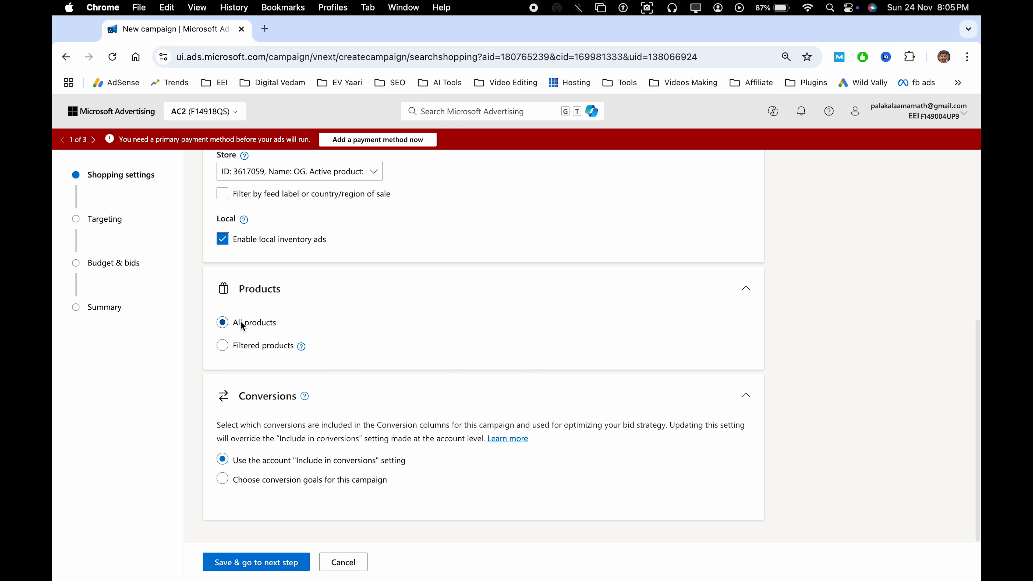
left_click(225, 349)
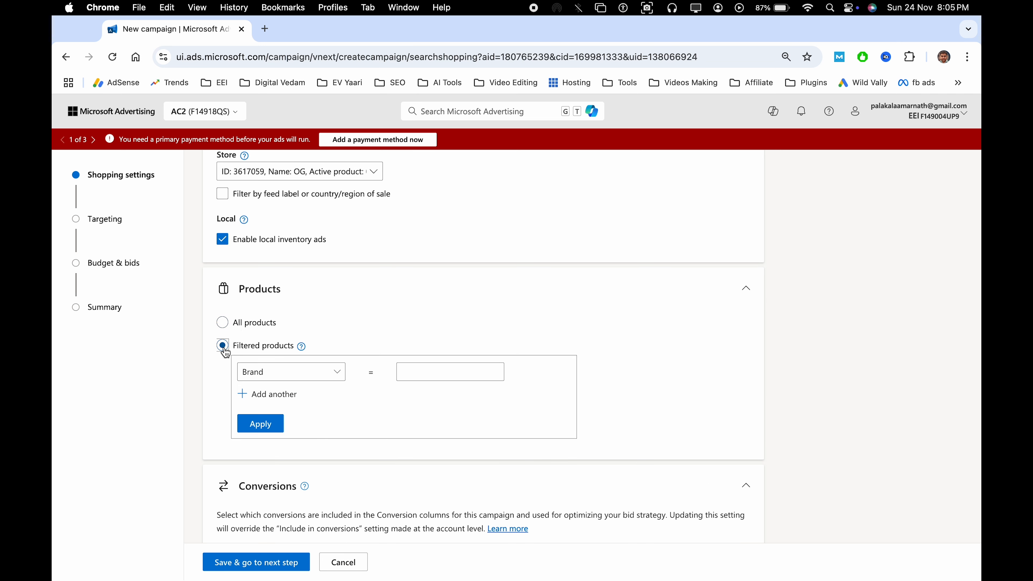
left_click(222, 323)
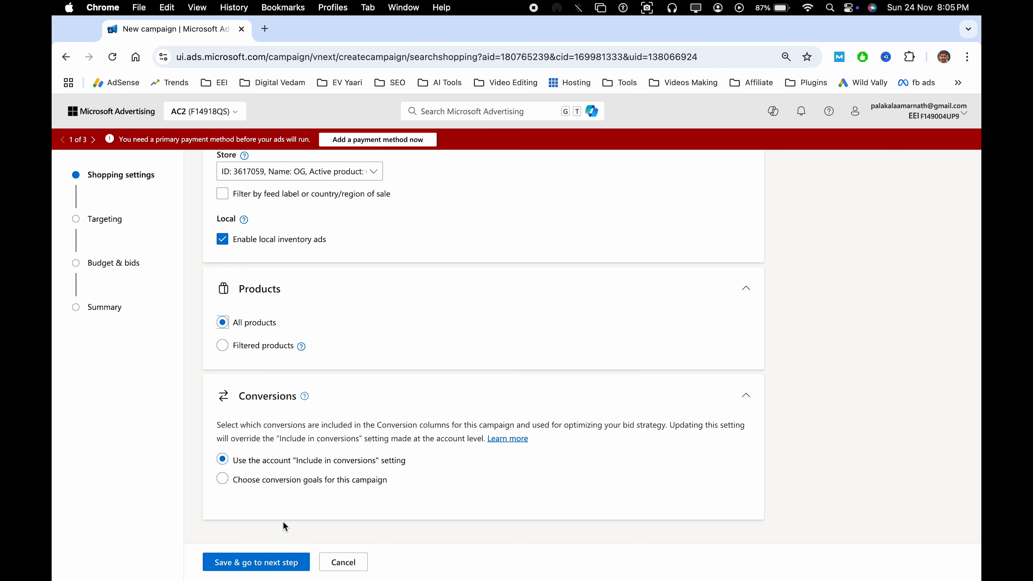
left_click(275, 563)
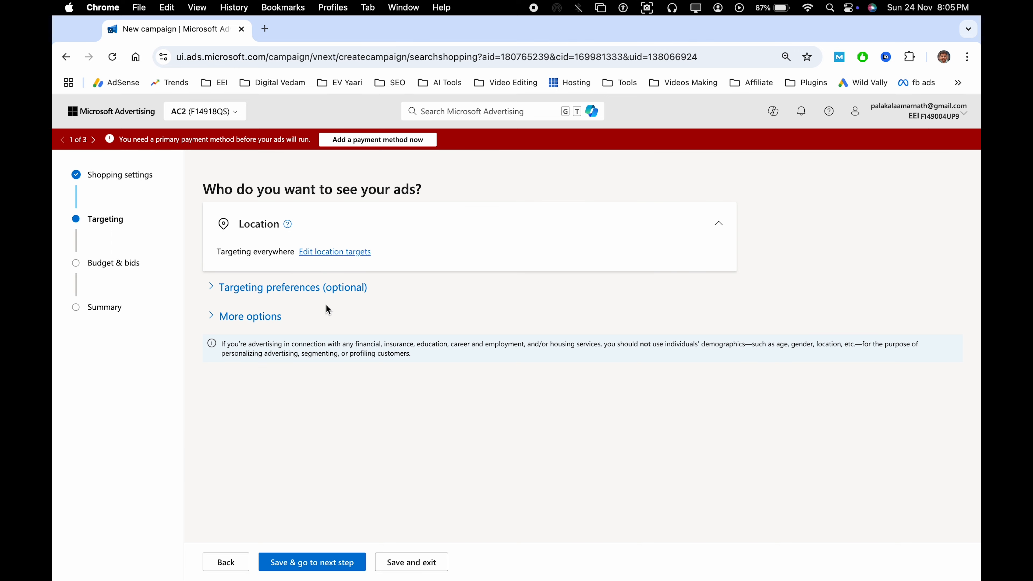
- Edit the location targets to choose specific locations and target the country Canada
left_click(330, 253)
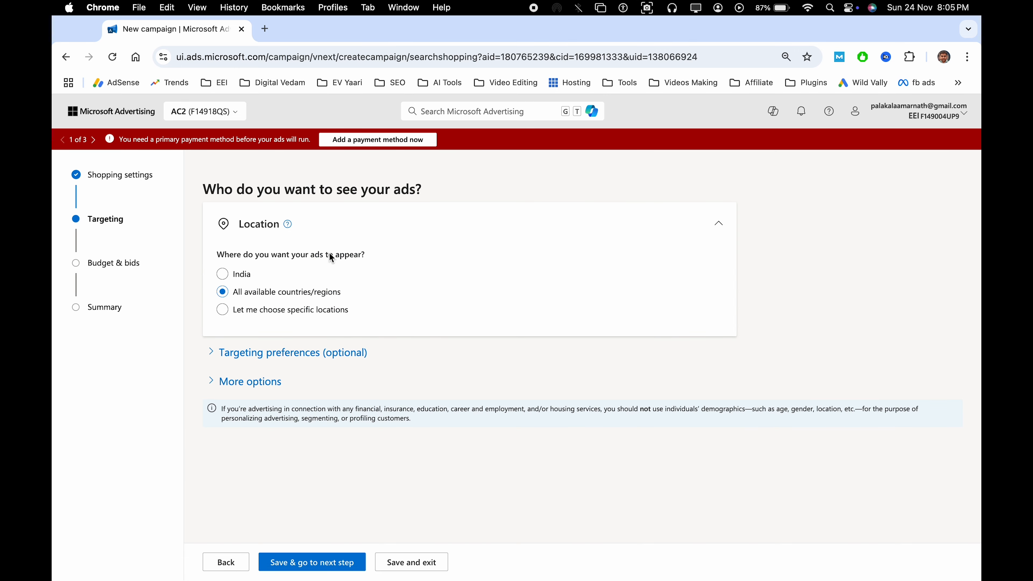
left_click(279, 309)
left_click(366, 405)
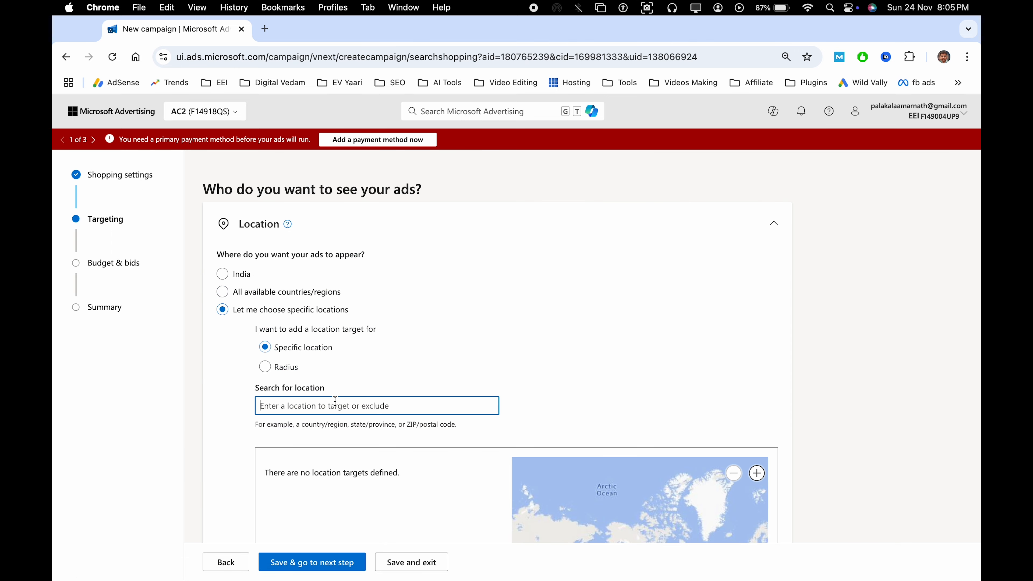
type("canada")
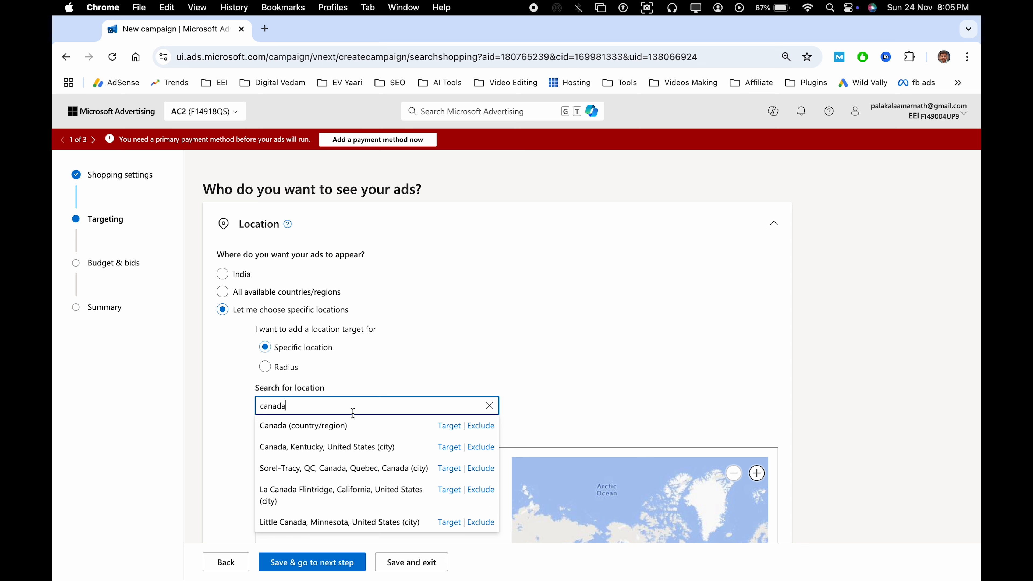
left_click(448, 426)
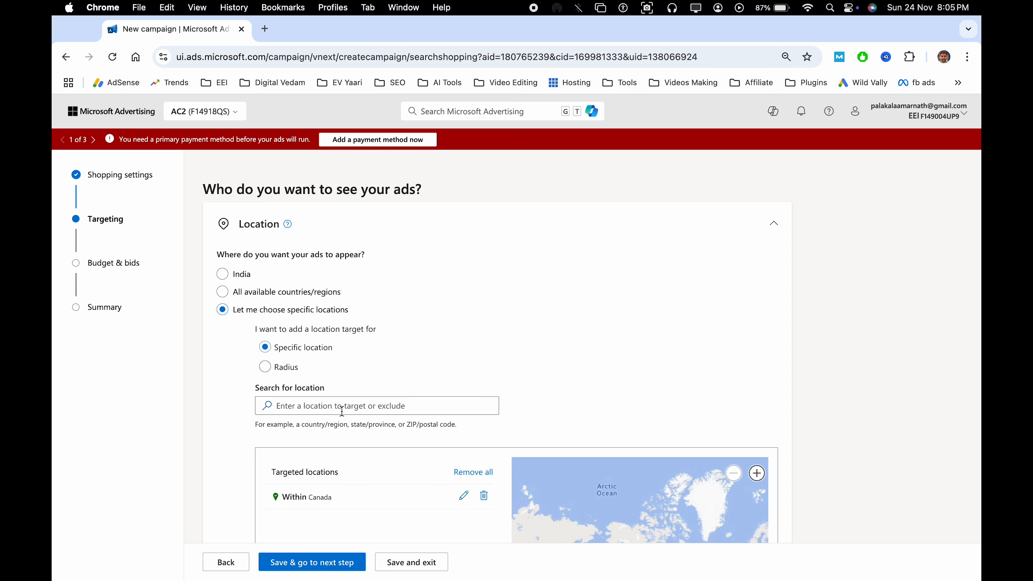
- Add a radius target of 25 miles around Toronto, Ontario, Canada, and remove the Canada target
scroll(343, 395, "down", 3)
left_click(318, 310)
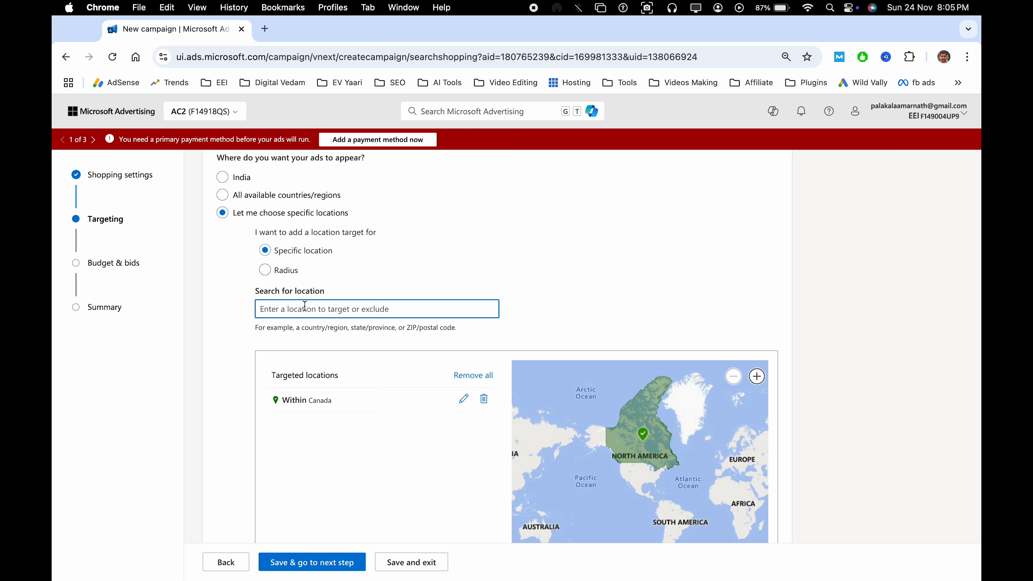
left_click(269, 271)
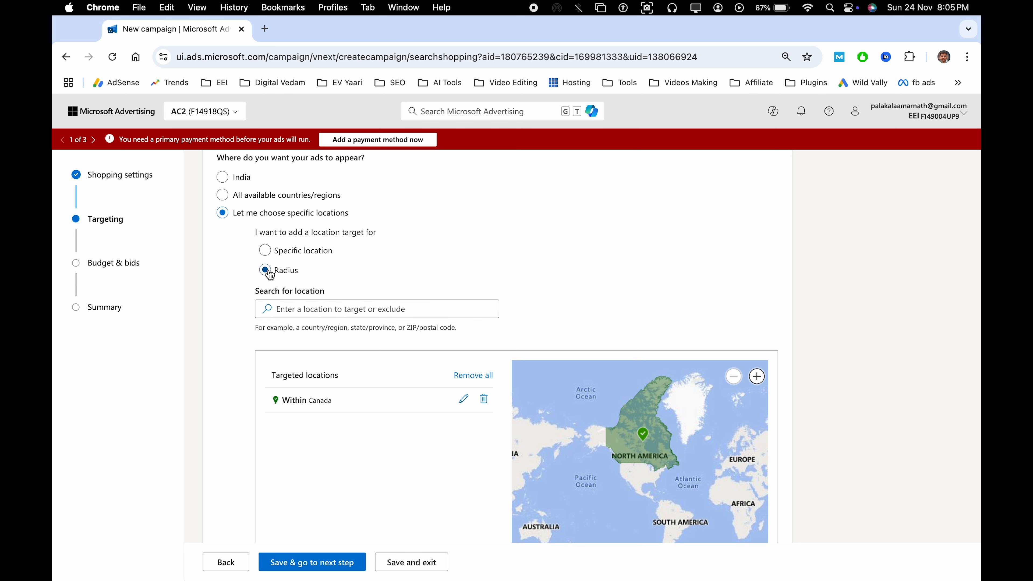
left_click(330, 310)
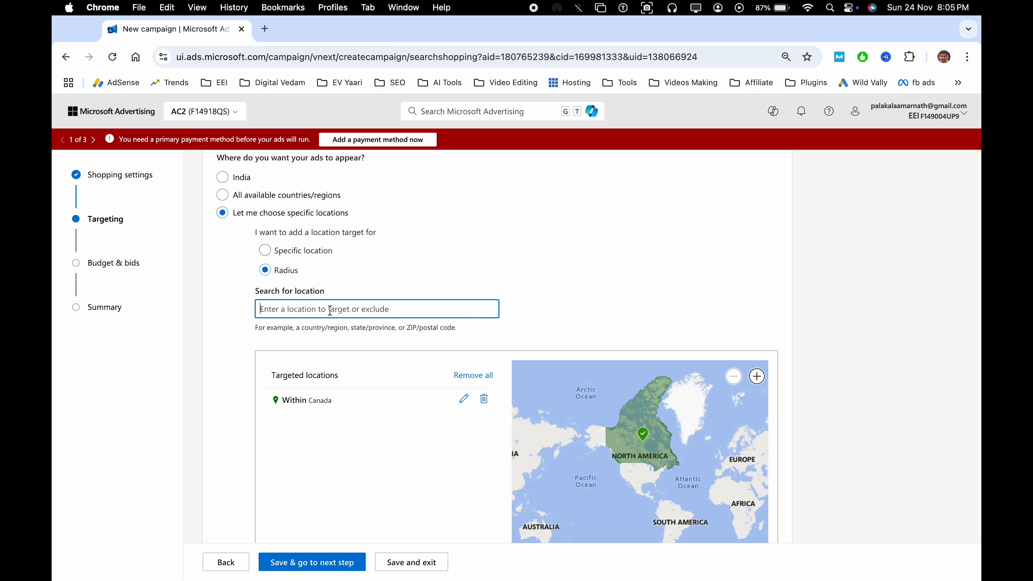
type("toro")
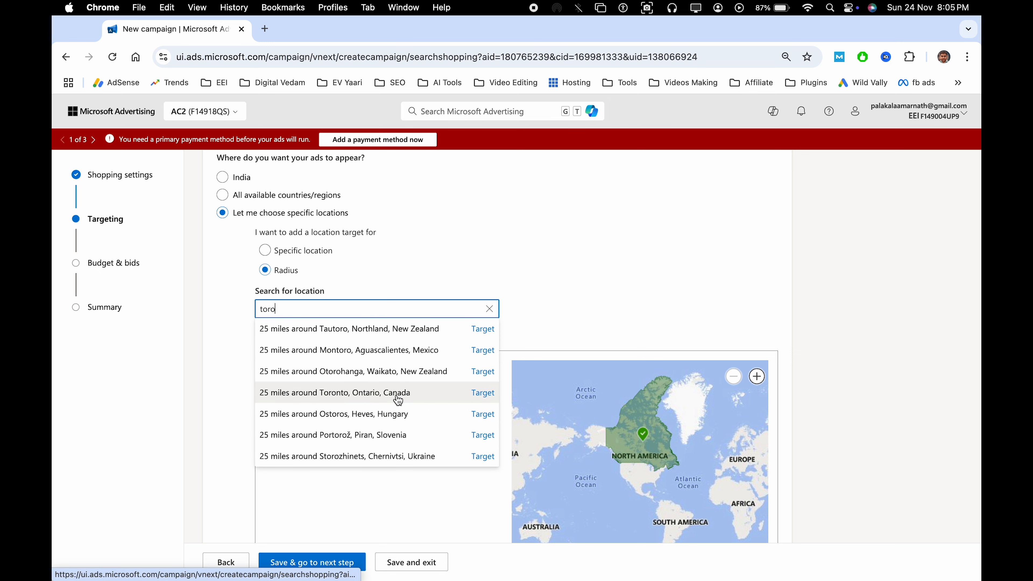
left_click(483, 392)
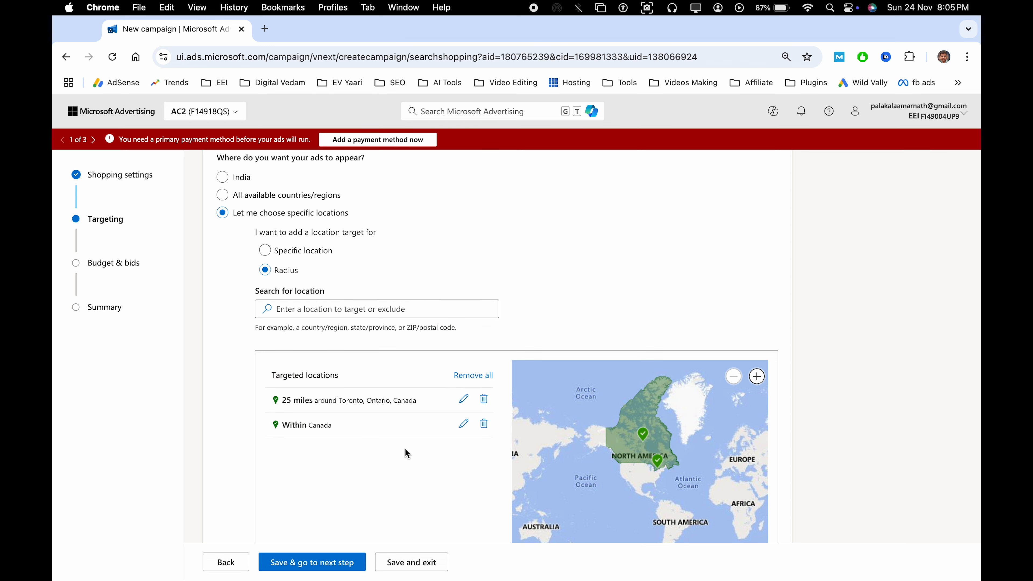
left_click(483, 423)
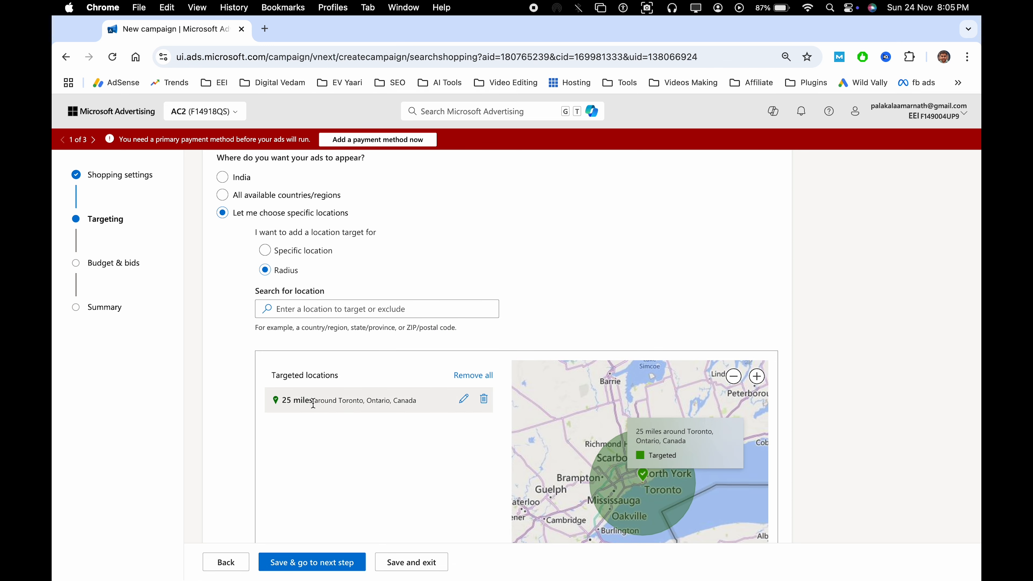
left_click(463, 398)
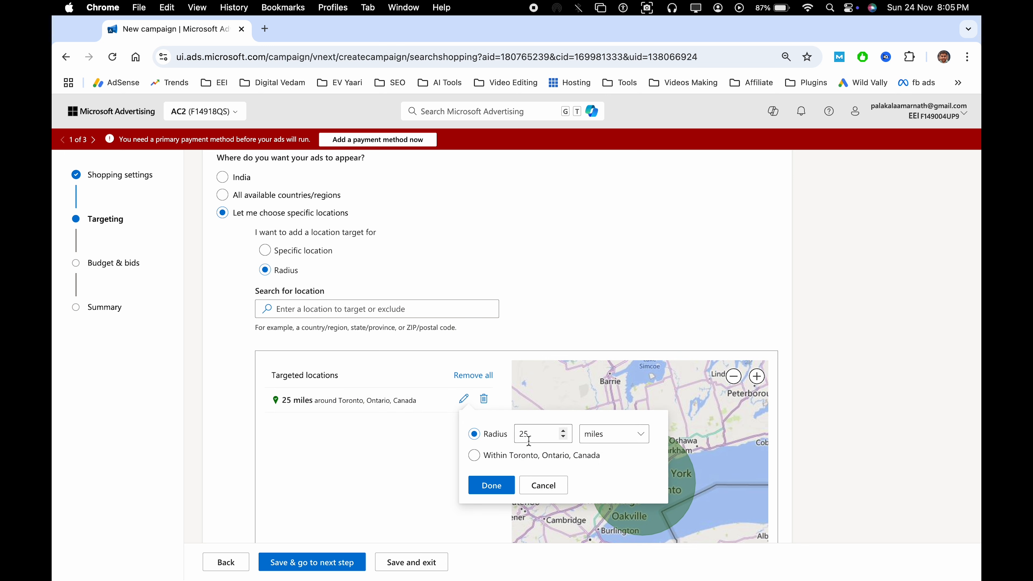
double_click(547, 438)
left_click(565, 432)
left_click(563, 431)
left_click(563, 431)
left_click(609, 435)
left_click(606, 475)
left_click(547, 486)
- In the optional targeting preferences, set bid modifiers for certain devices and decrease the bid for computers by 70%
scroll(428, 464, "down", 7)
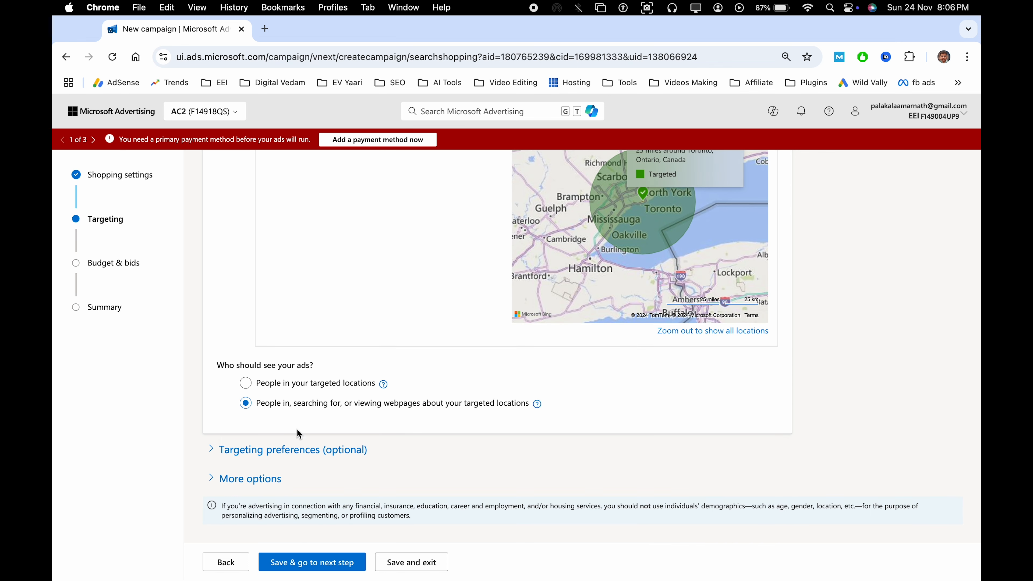
left_click(284, 460)
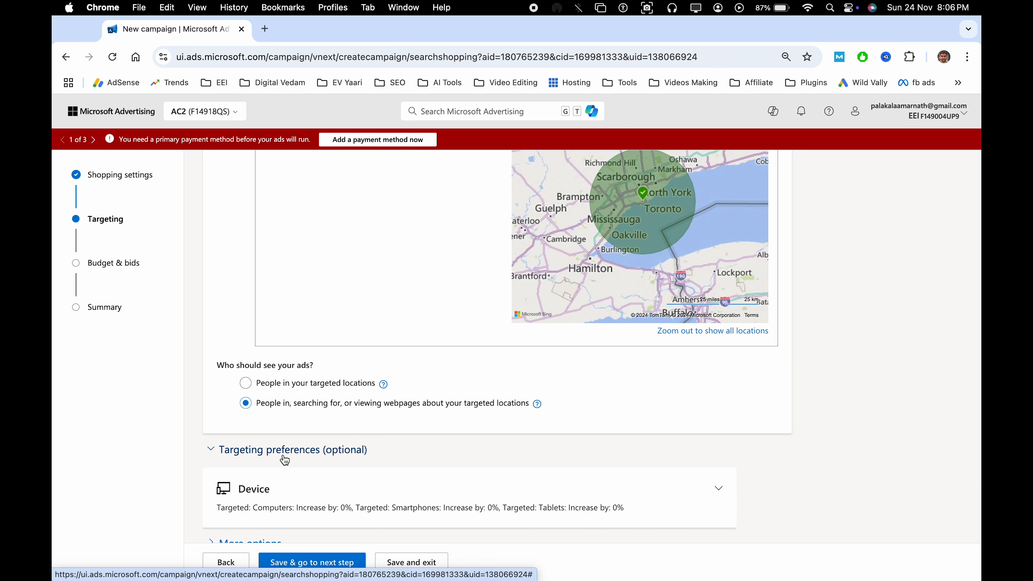
scroll(284, 458, "down", 2)
scroll(399, 431, "down", 2)
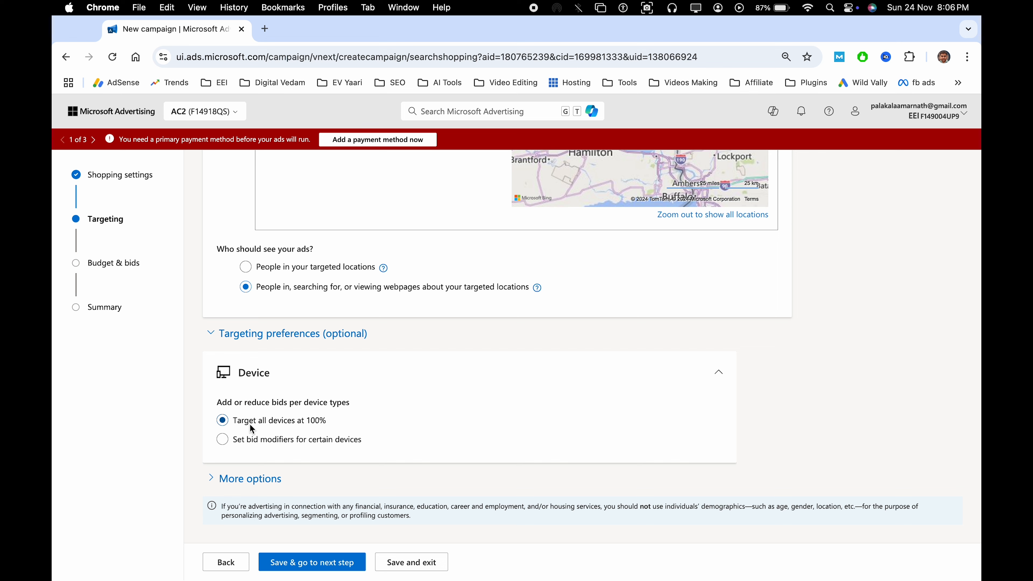
left_click(274, 440)
scroll(274, 441, "down", 3)
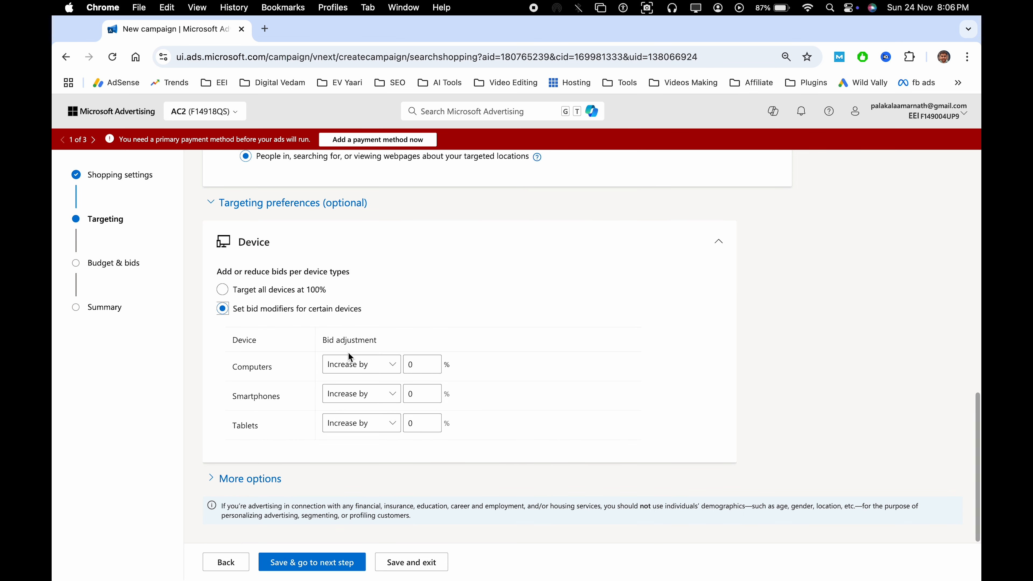
left_click(376, 372)
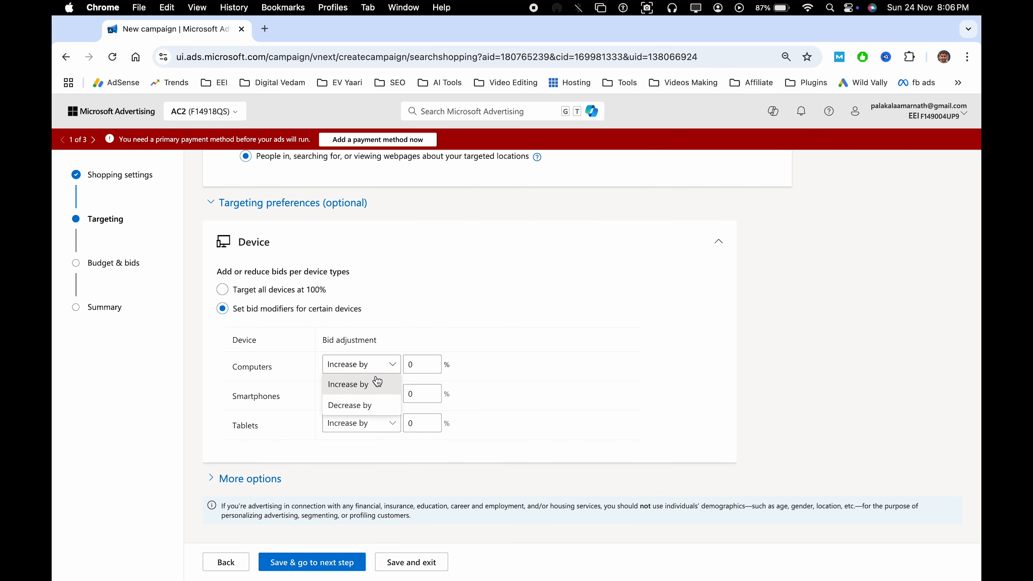
left_click(379, 405)
left_click(416, 368)
type("70")
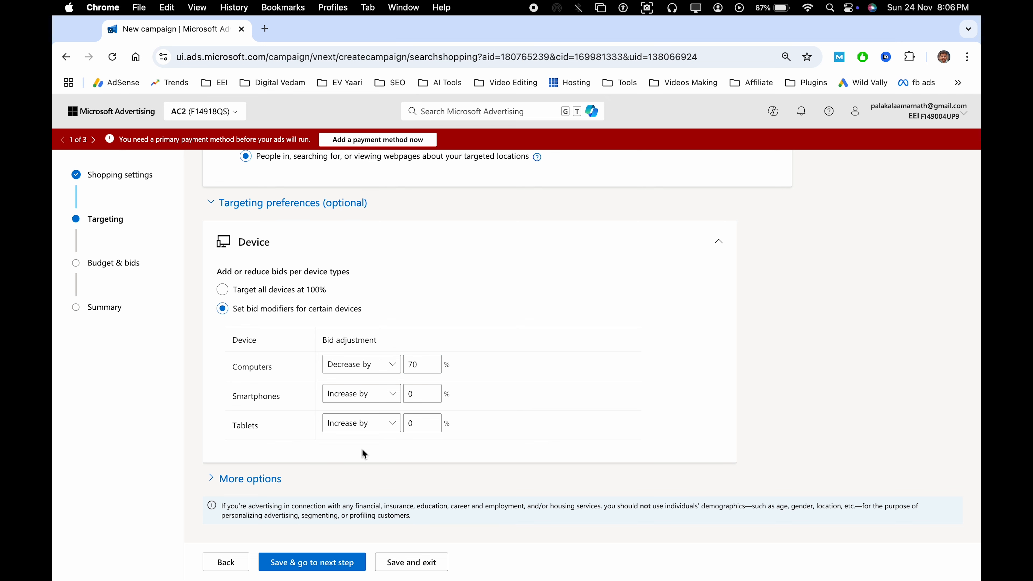
- Expand the additional targeting options and review the start and end dates, ad schedule and ad distribution
left_click(265, 479)
scroll(285, 448, "down", 6)
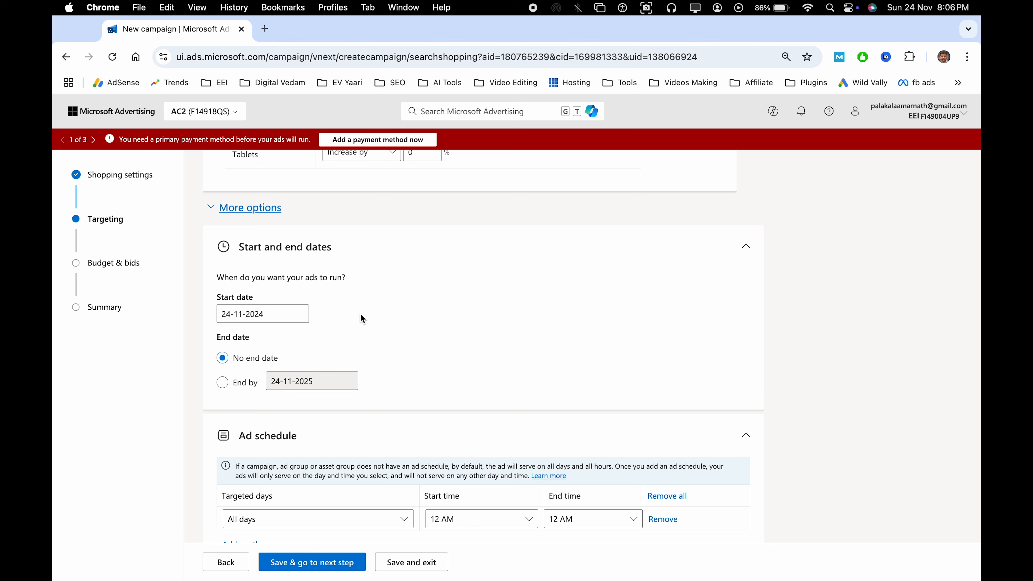
scroll(415, 366, "down", 5)
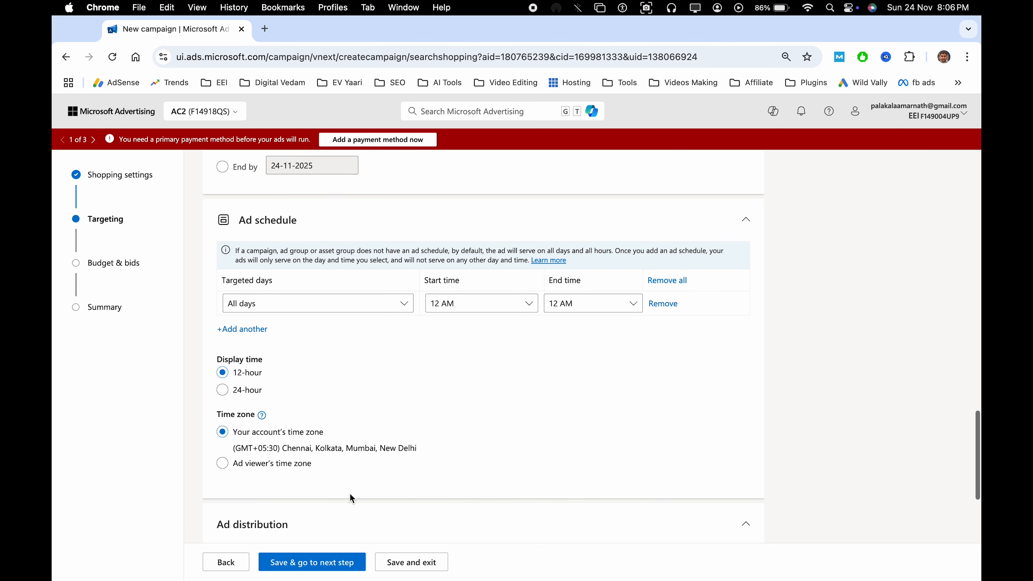
scroll(349, 493, "down", 4)
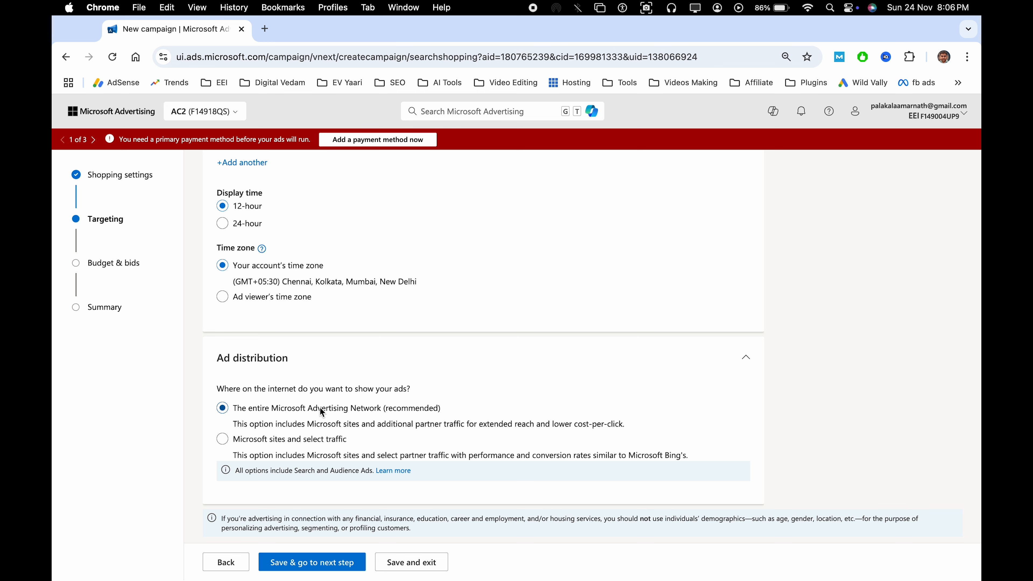
- Limit the ad distribution to Microsoft sites and select traffic, and save the targeting settings
left_click(223, 439)
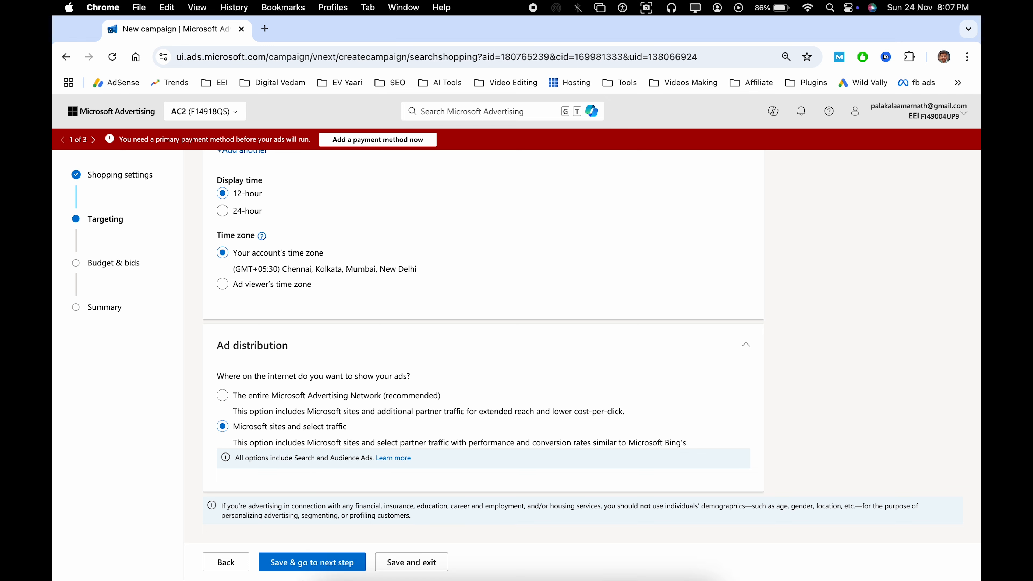
left_click(302, 561)
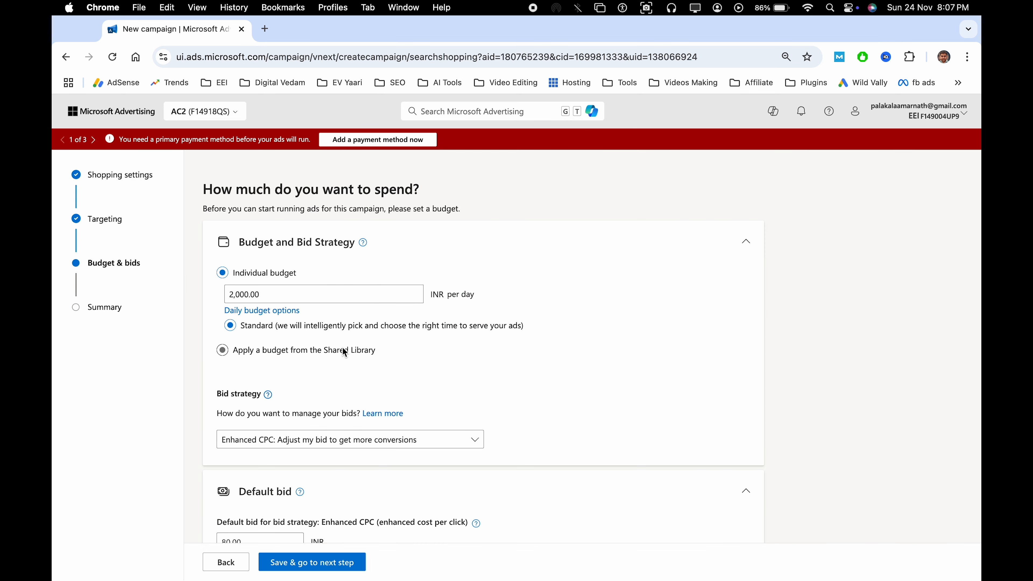
- Try to switch the campaign's bid strategy to Target ROAS (automated bidding)
left_click(400, 291)
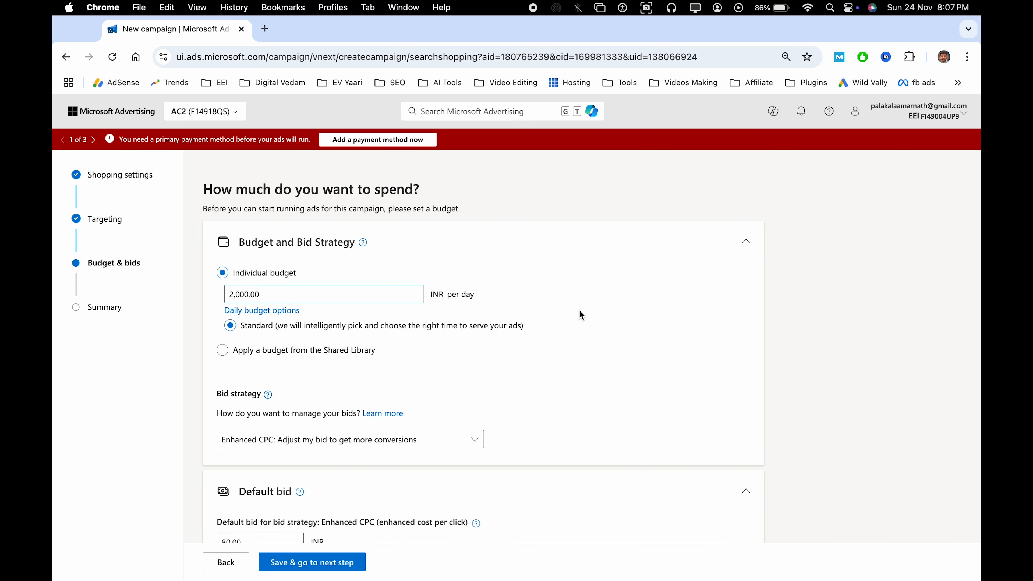
scroll(579, 314, "down", 2)
left_click(265, 394)
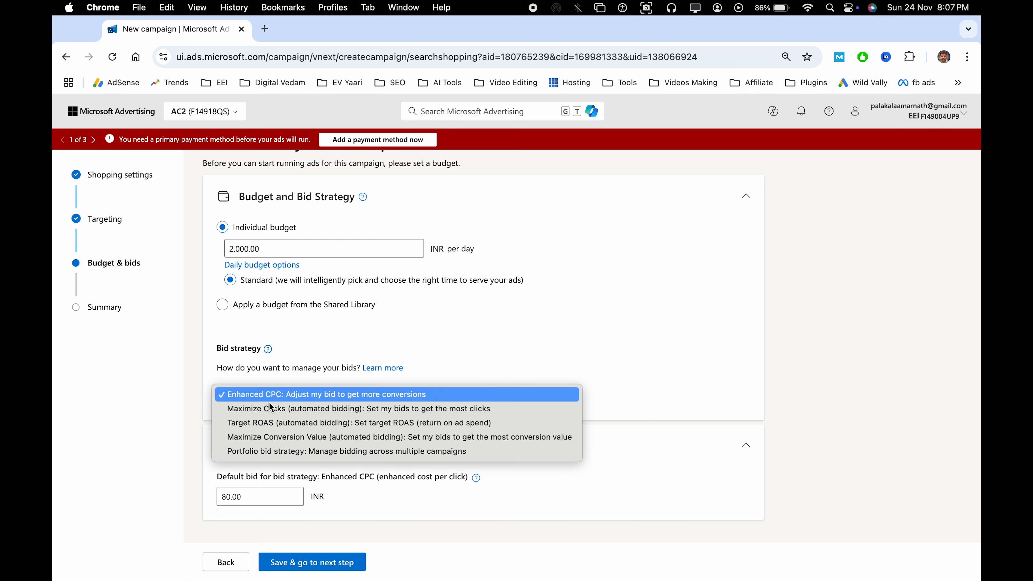
left_click(326, 423)
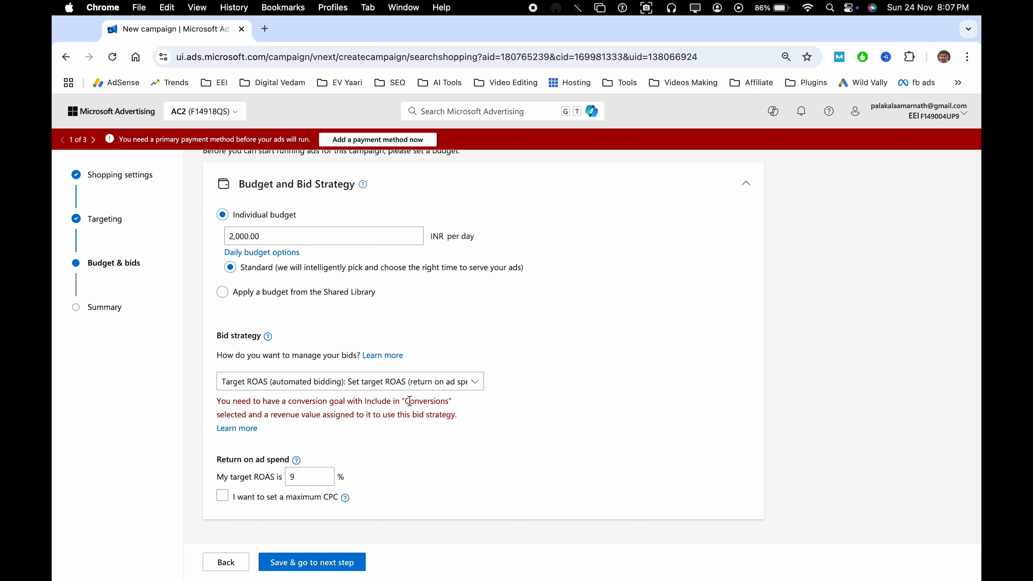
triple_click(309, 401)
left_click(385, 404)
scroll(385, 404, "up", 3)
scroll(385, 404, "down", 3)
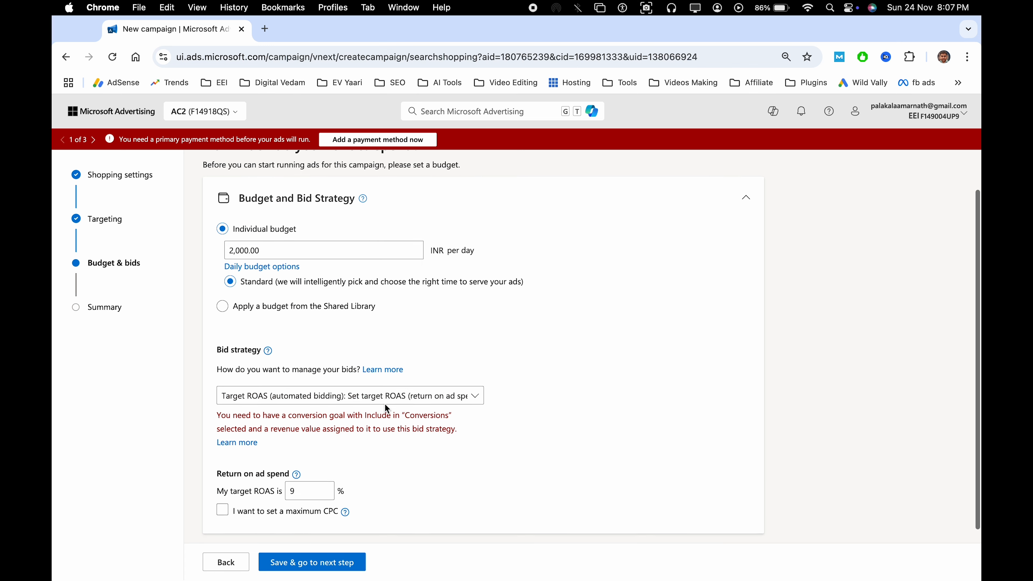
- Return to the shopping settings, choose campaign-specific conversion goals, add the TY lead form goal and save
left_click(223, 562)
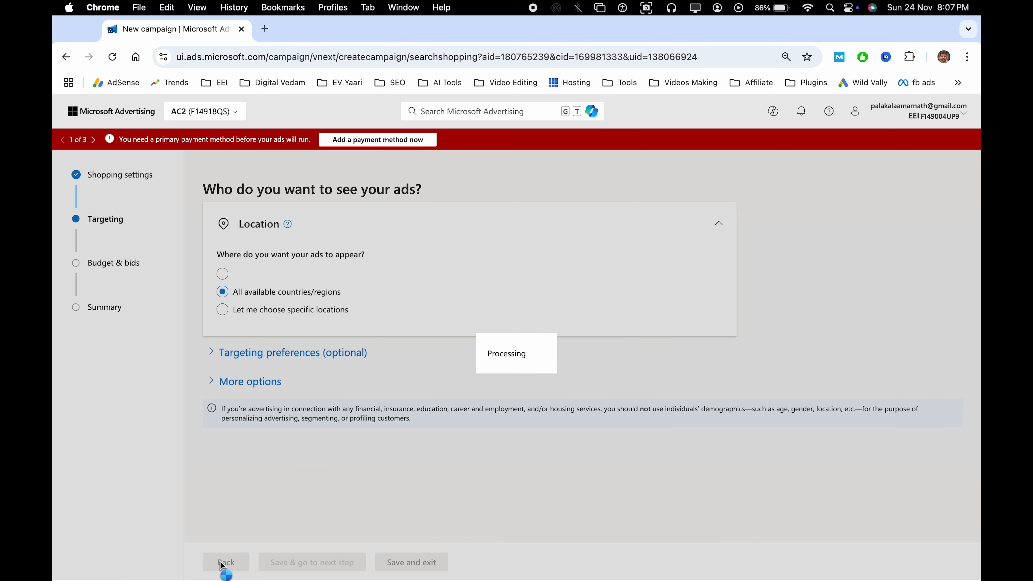
scroll(242, 468, "down", 5)
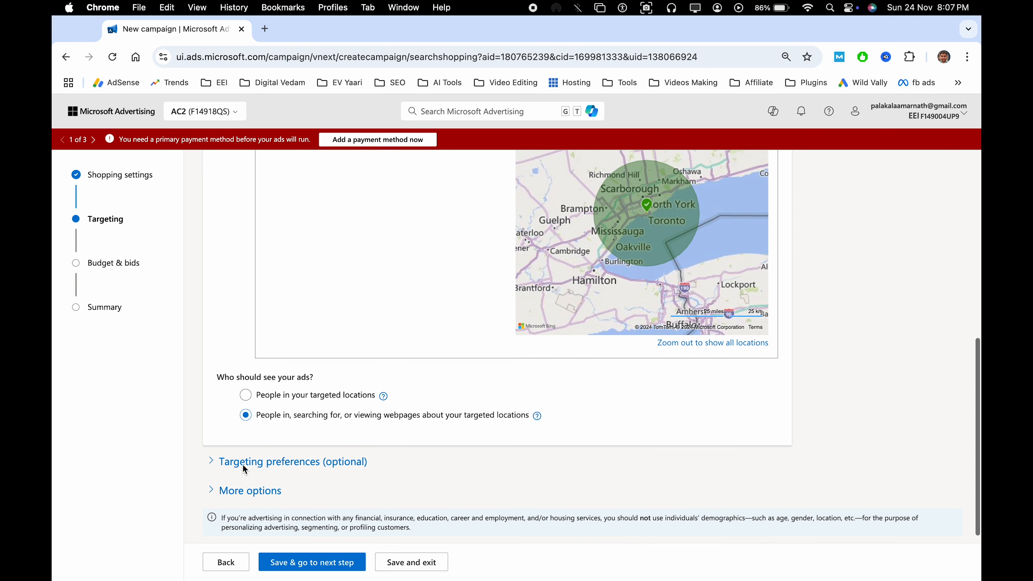
left_click(230, 569)
scroll(293, 480, "down", 6)
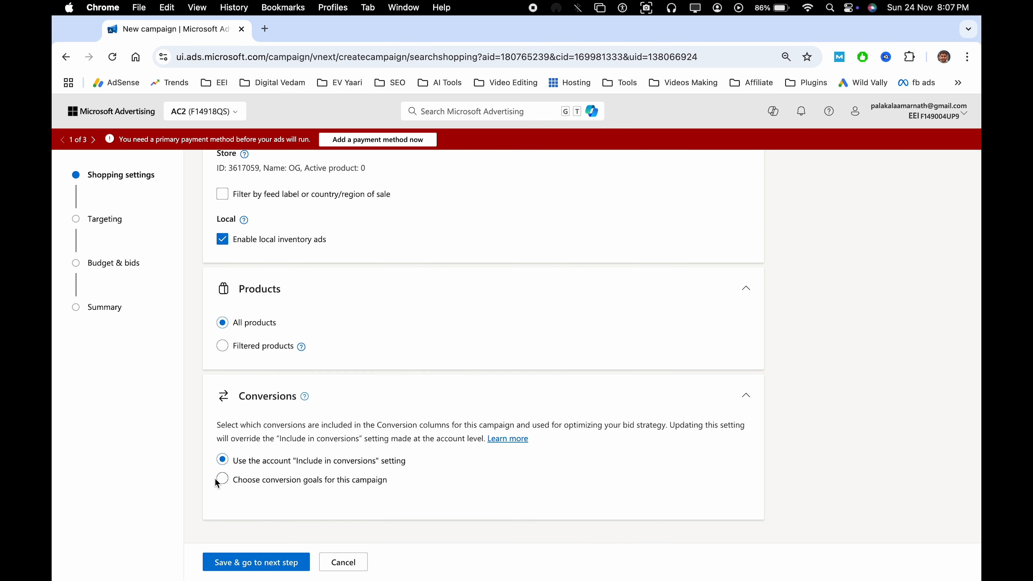
left_click(215, 478)
scroll(264, 407, "down", 6)
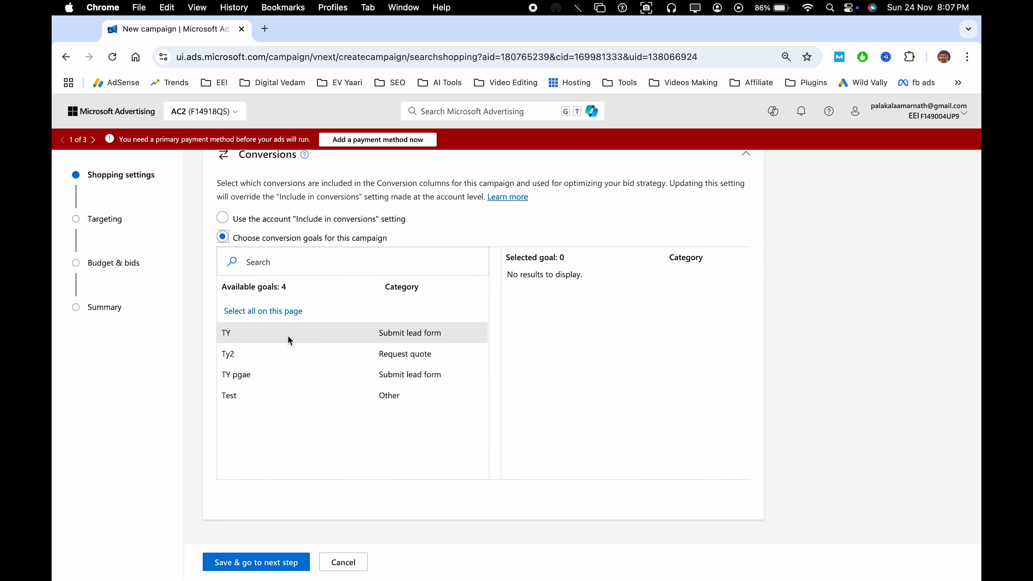
left_click(280, 338)
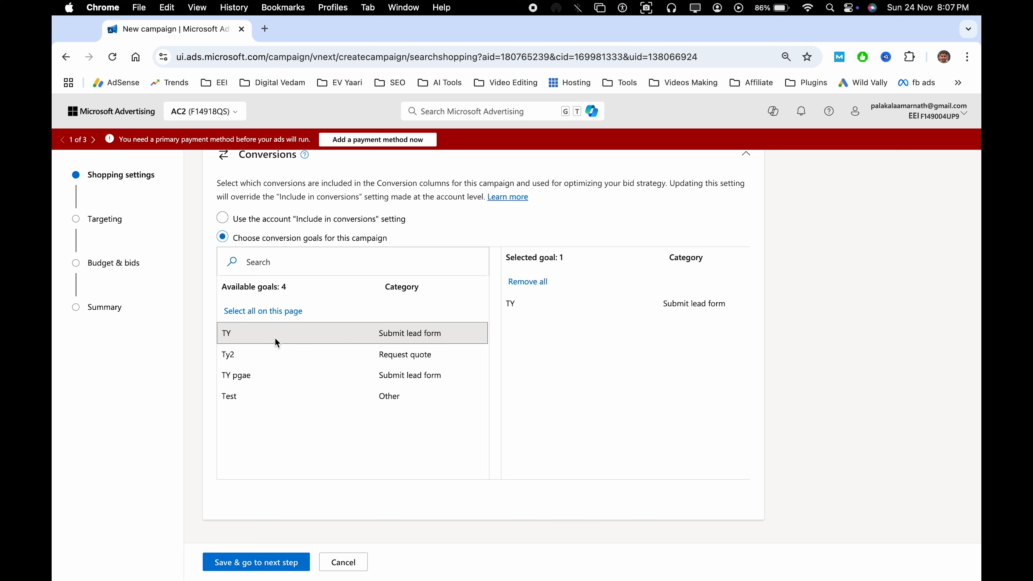
left_click(289, 565)
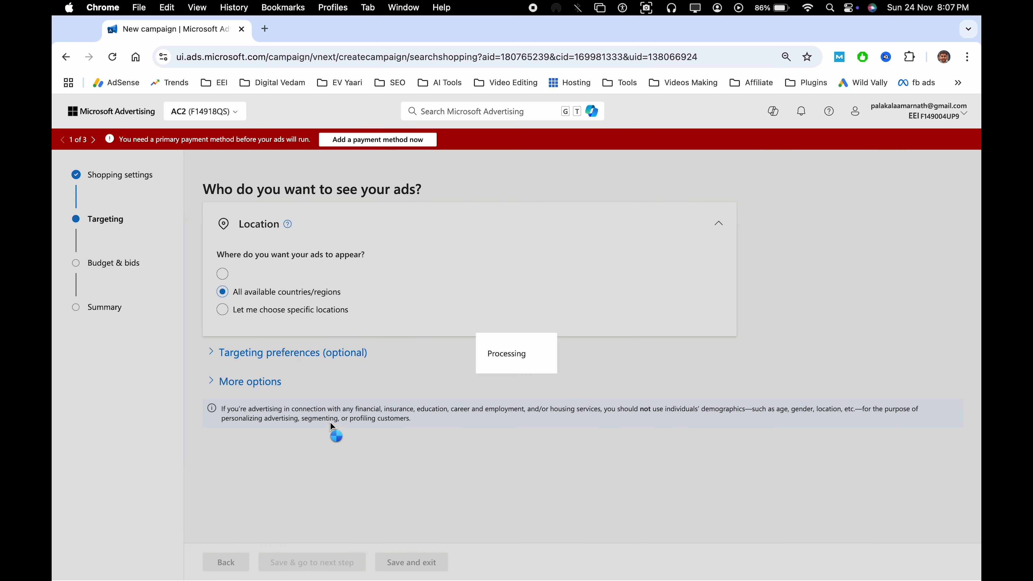
- Accept the existing targeting, budget and Enhanced CPC bid settings, and take the Search shopping campaign live
scroll(323, 370, "down", 10)
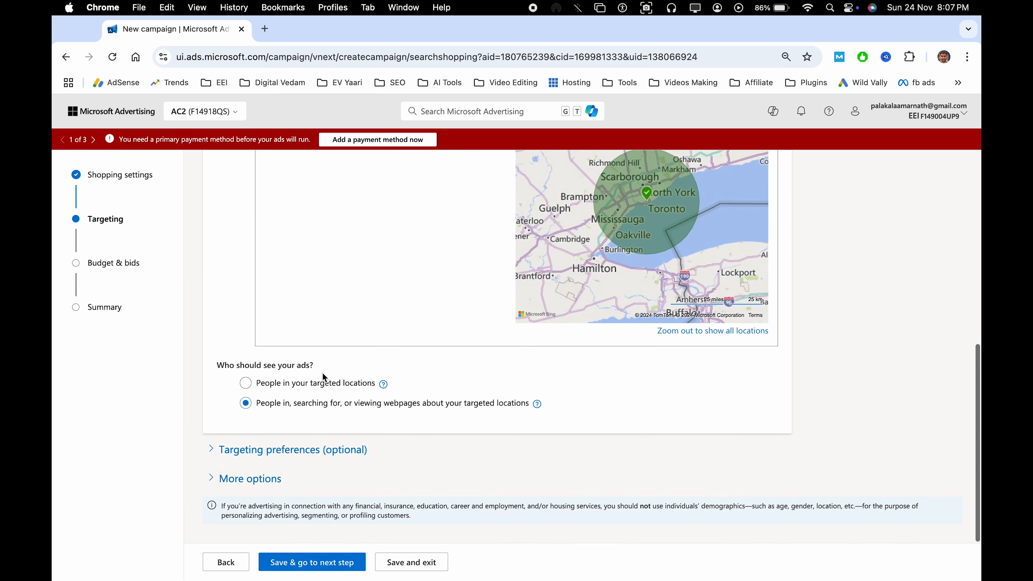
left_click(307, 557)
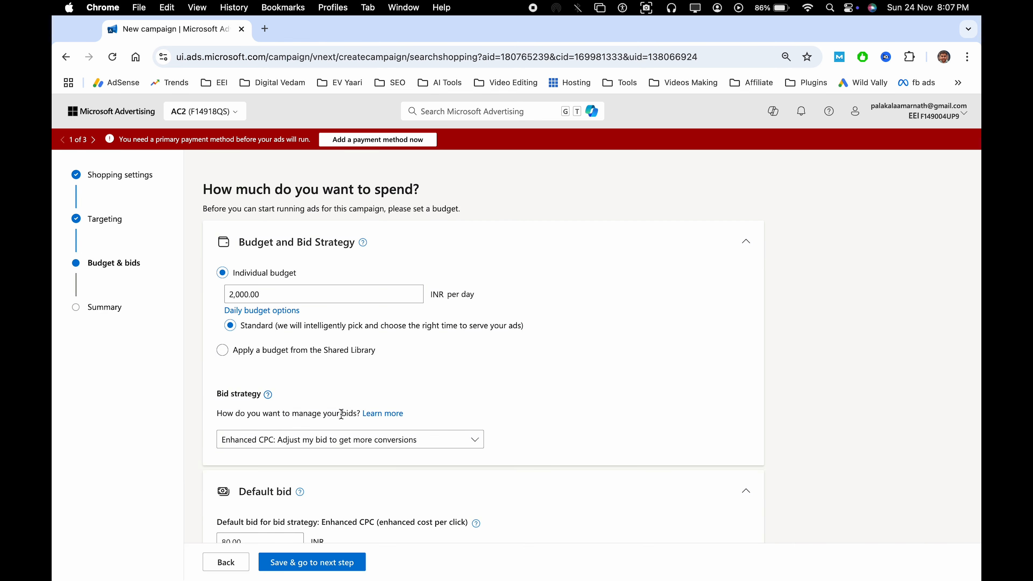
scroll(340, 413, "down", 2)
left_click(319, 556)
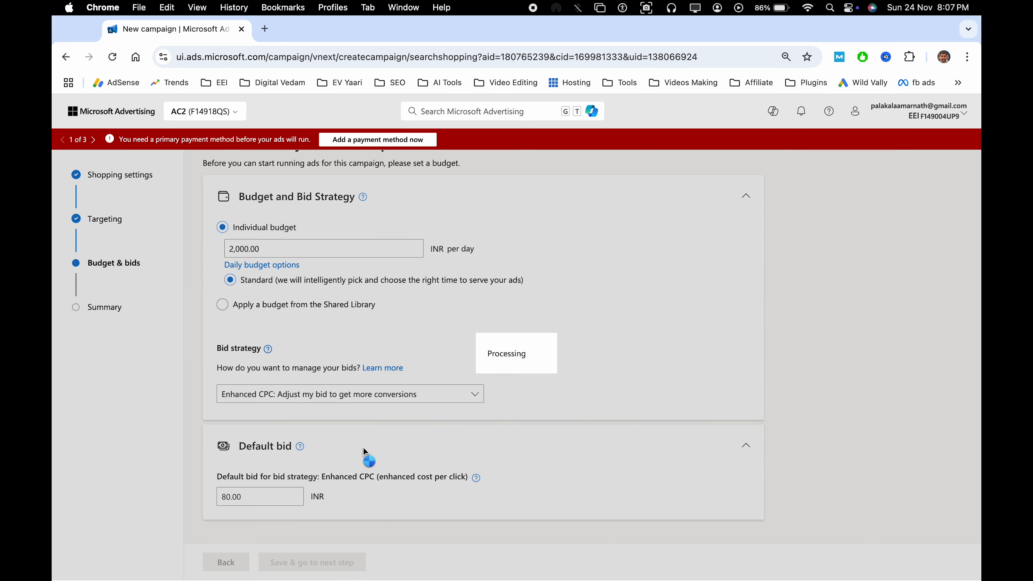
scroll(364, 448, "down", 10)
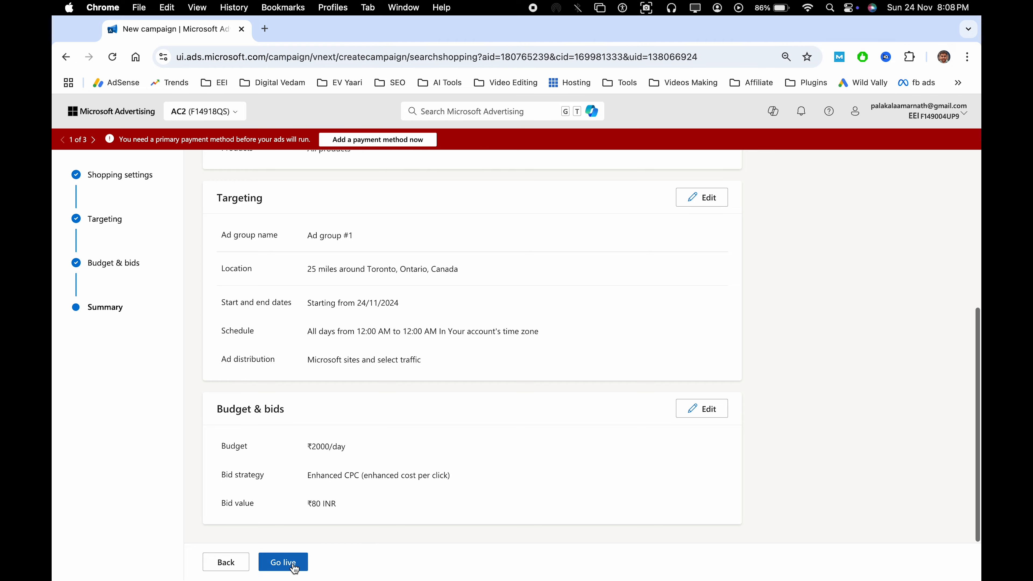
left_click(284, 561)
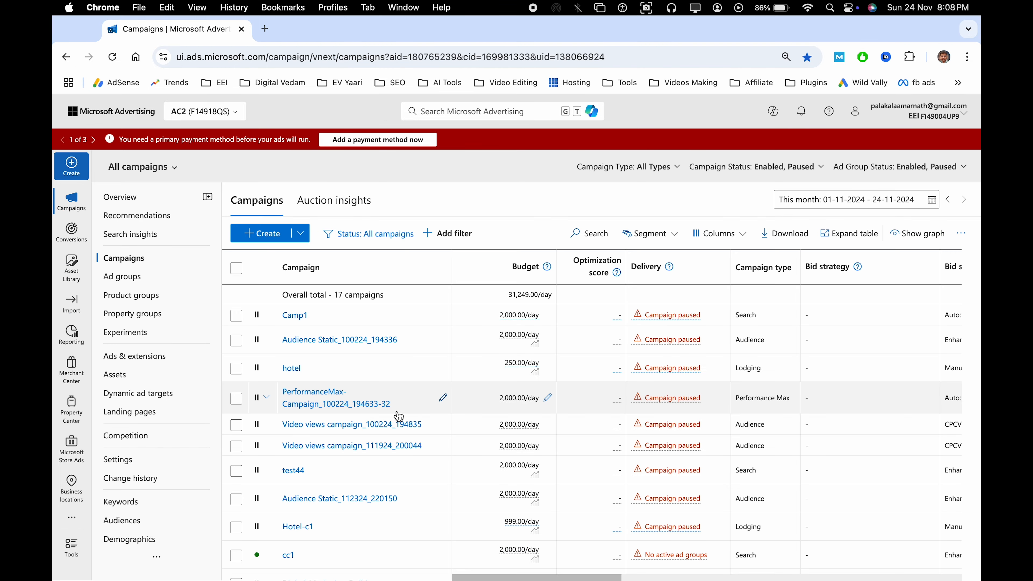
- Pause the campaigns Shopping_Audience_112424_195804 and Shopping_Search_112424_200452 in the campaign list
scroll(438, 341, "down", 10)
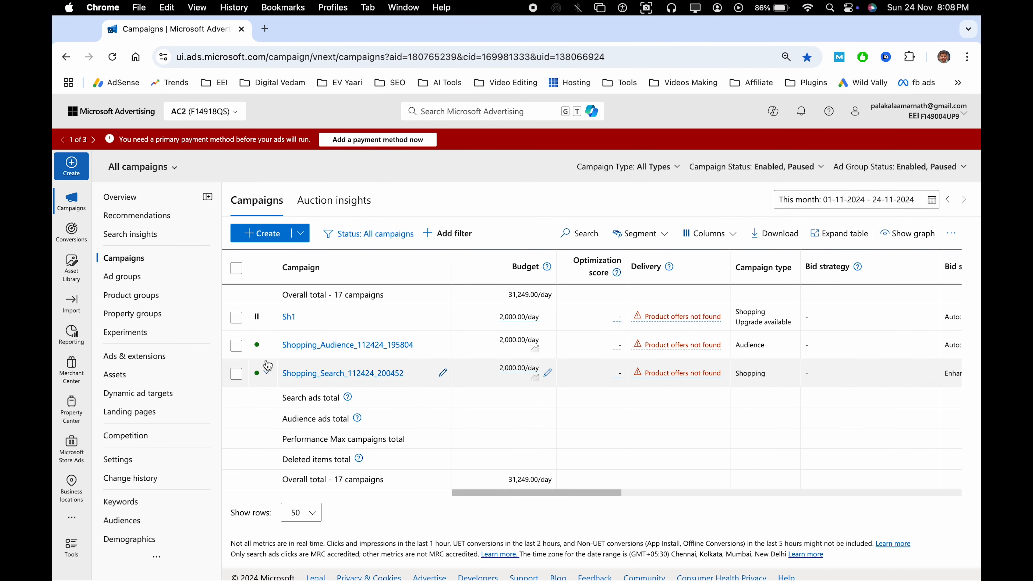
left_click(267, 370)
left_click(273, 368)
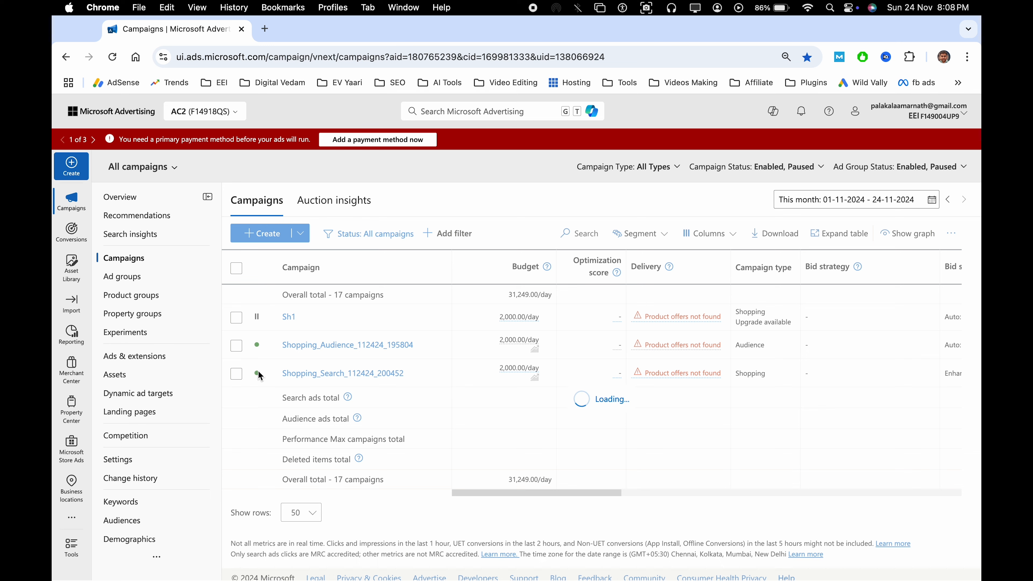
left_click(257, 404)
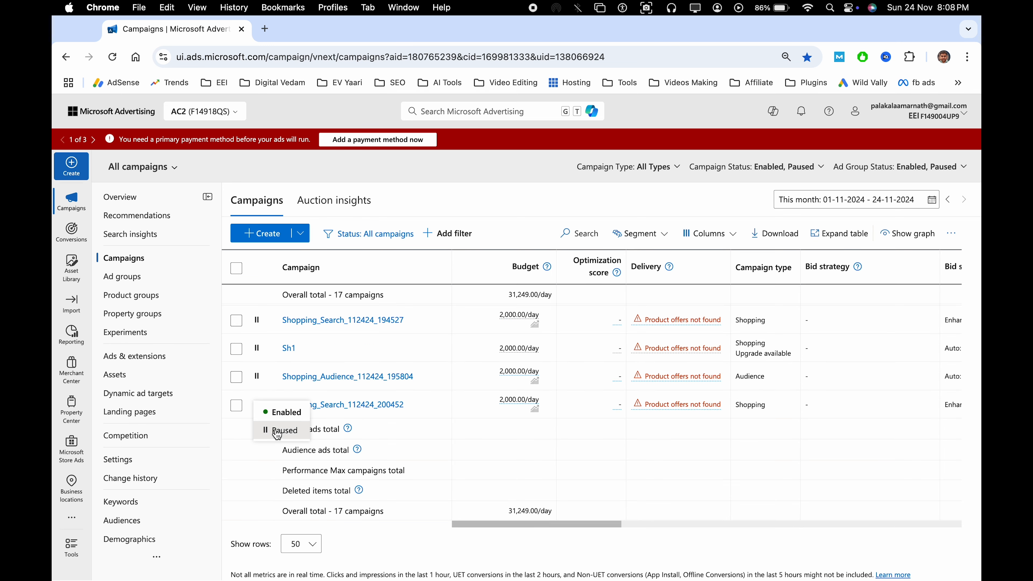
left_click(277, 431)
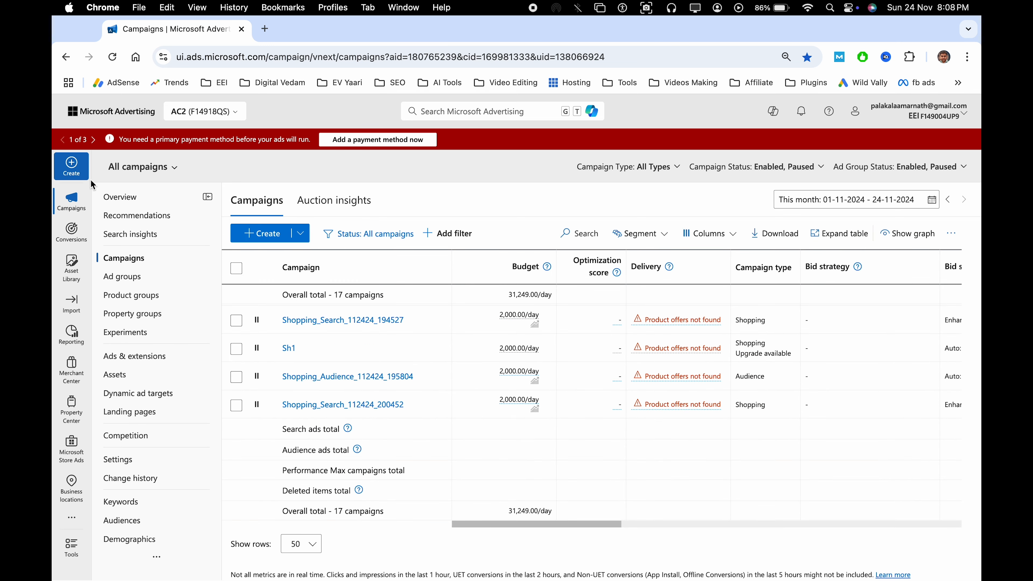
- Start a new shopping campaign without choosing a goal and select Smart shopping as the ad type
left_click(75, 171)
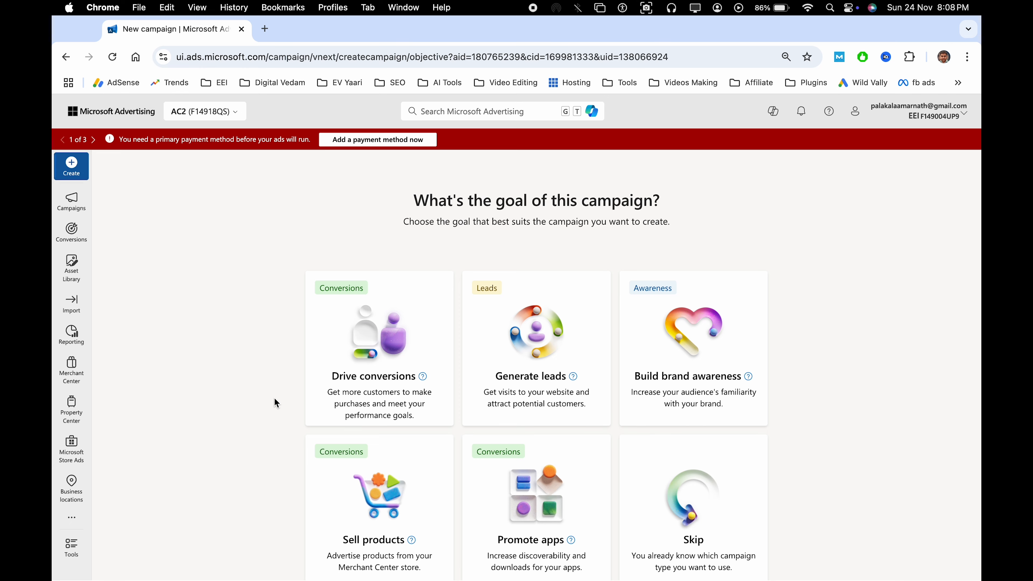
scroll(276, 428, "down", 1)
left_click(723, 474)
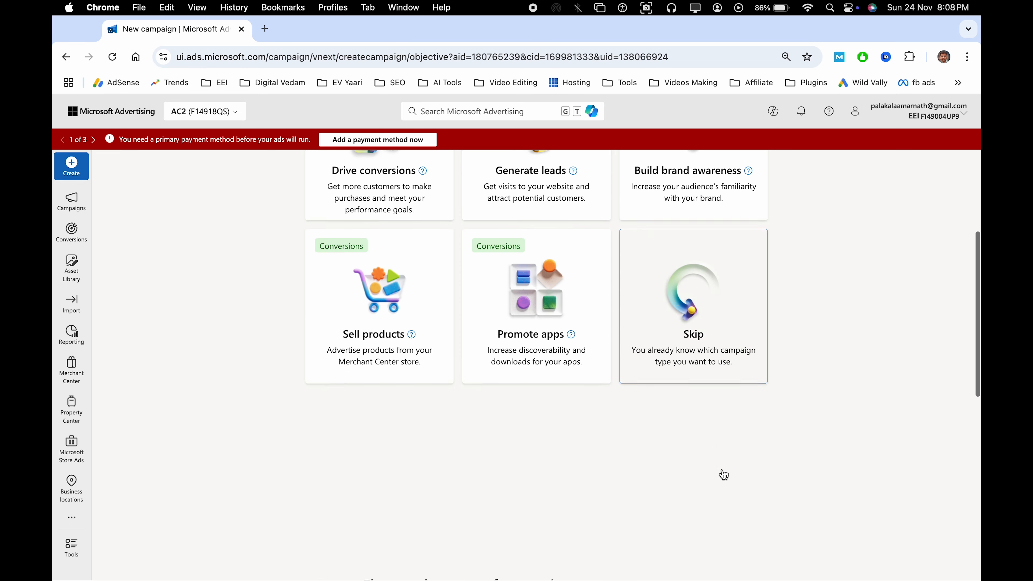
left_click(558, 355)
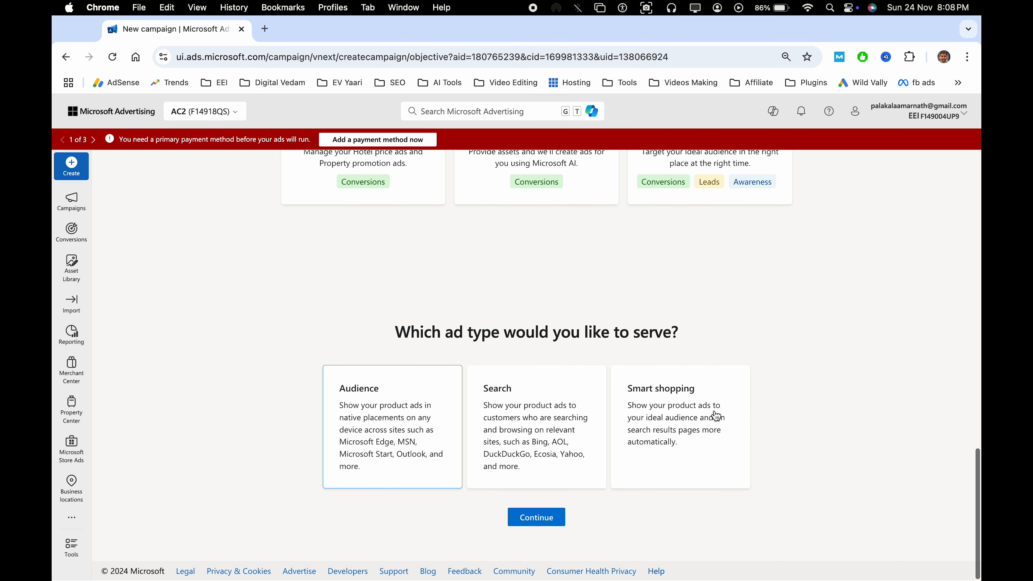
left_click(678, 421)
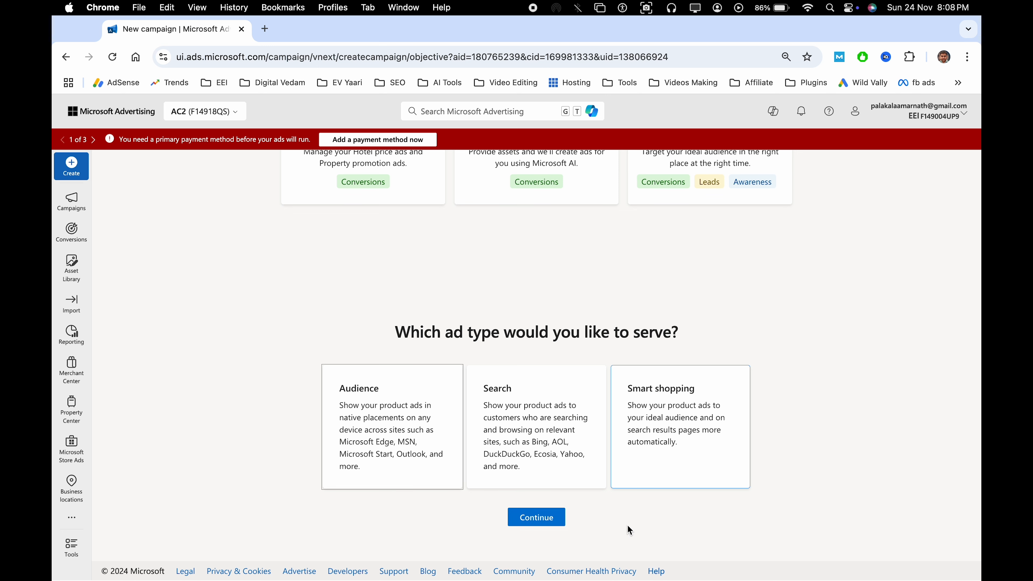
left_click(535, 519)
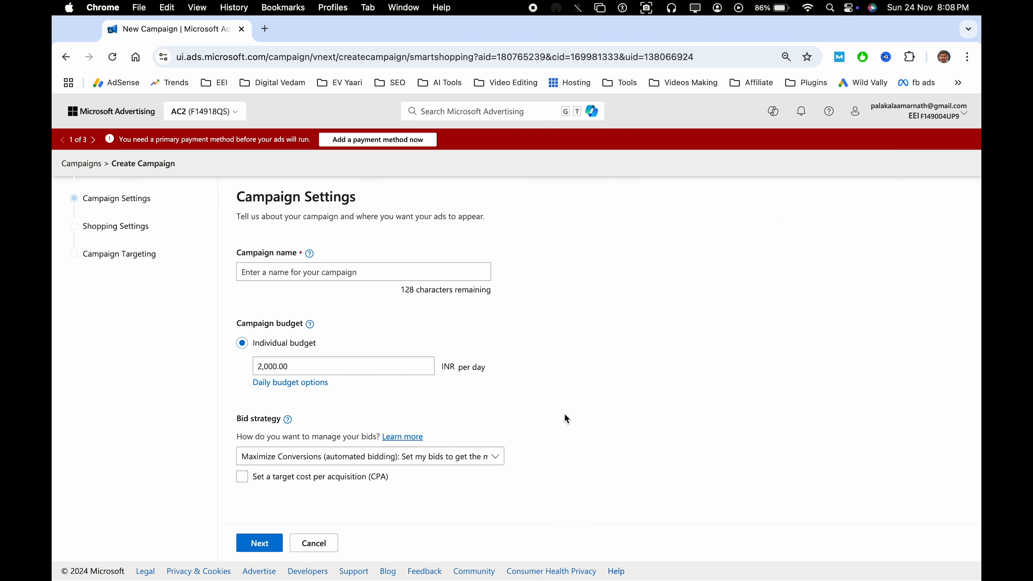
- Name the smart shopping campaign ship1 and continue to its shopping settings
left_click(277, 462)
left_click(350, 505)
type("ship1")
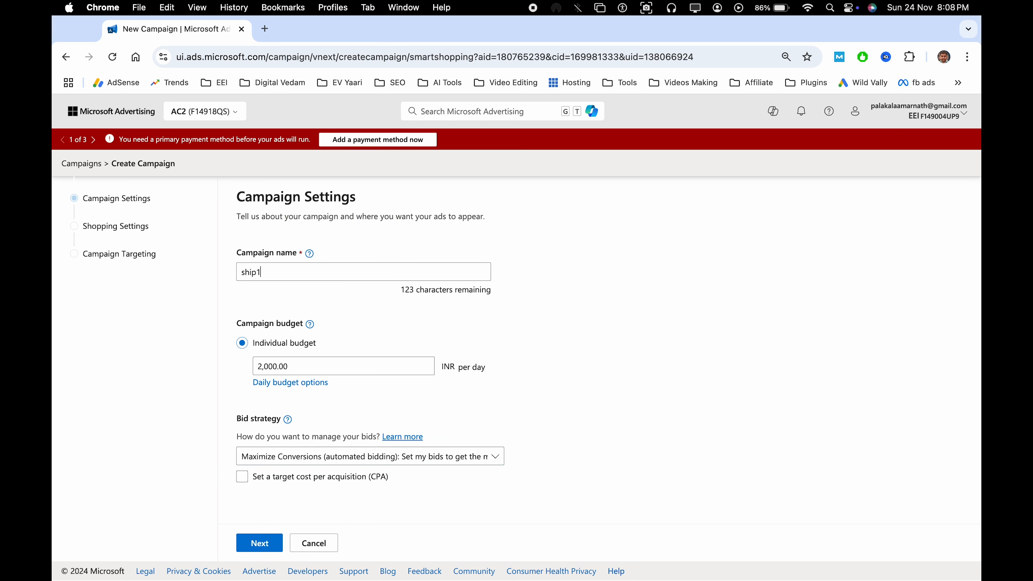
left_click(260, 543)
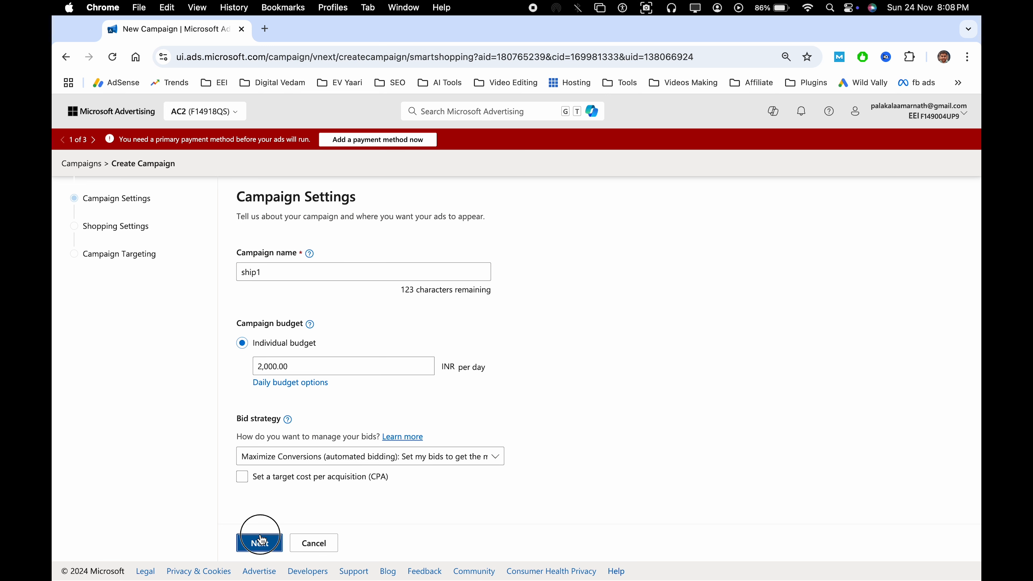
- Choose store233 as the campaign's store, enable local inventory ads and continue to the campaign targeting
left_click(313, 256)
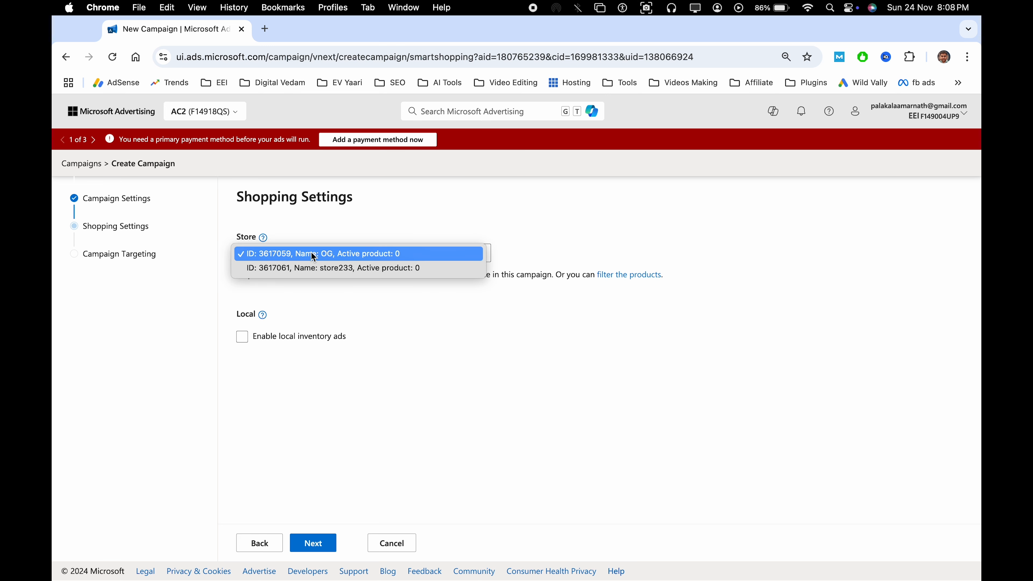
left_click(331, 267)
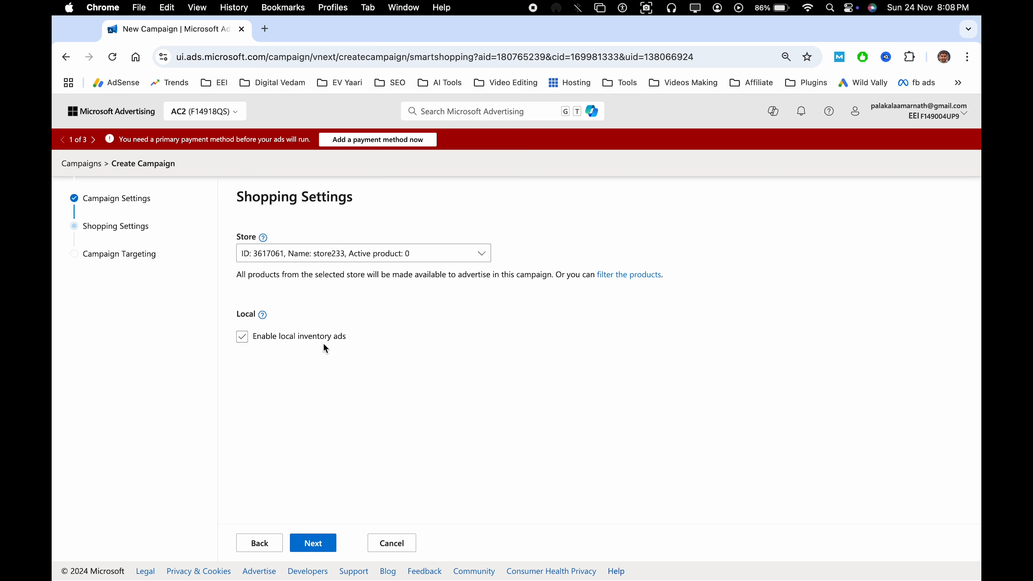
left_click(243, 341)
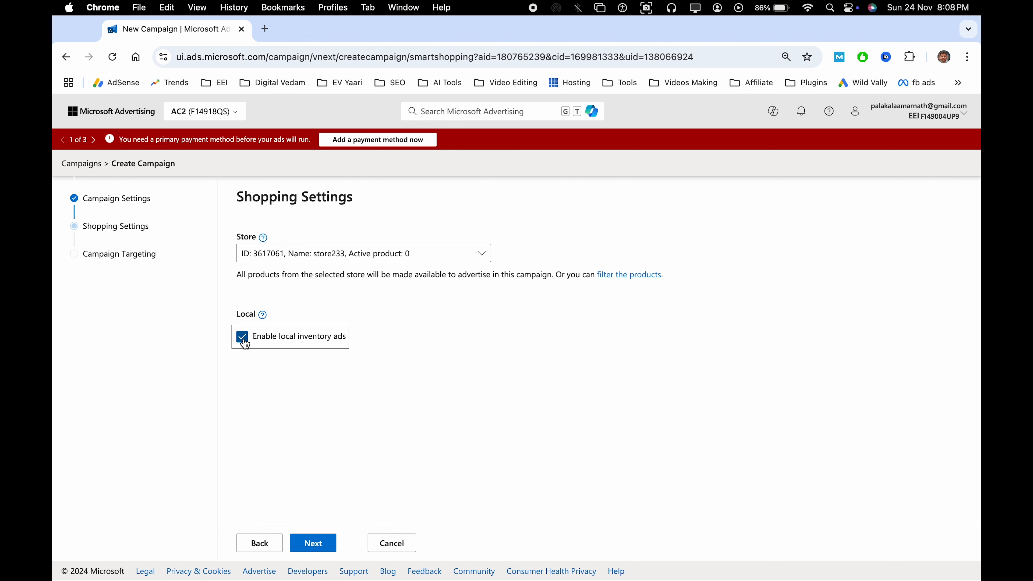
left_click(316, 543)
- Review the location, dates and ad schedule without changing them, and save the smart shopping campaign
scroll(401, 404, "down", 3)
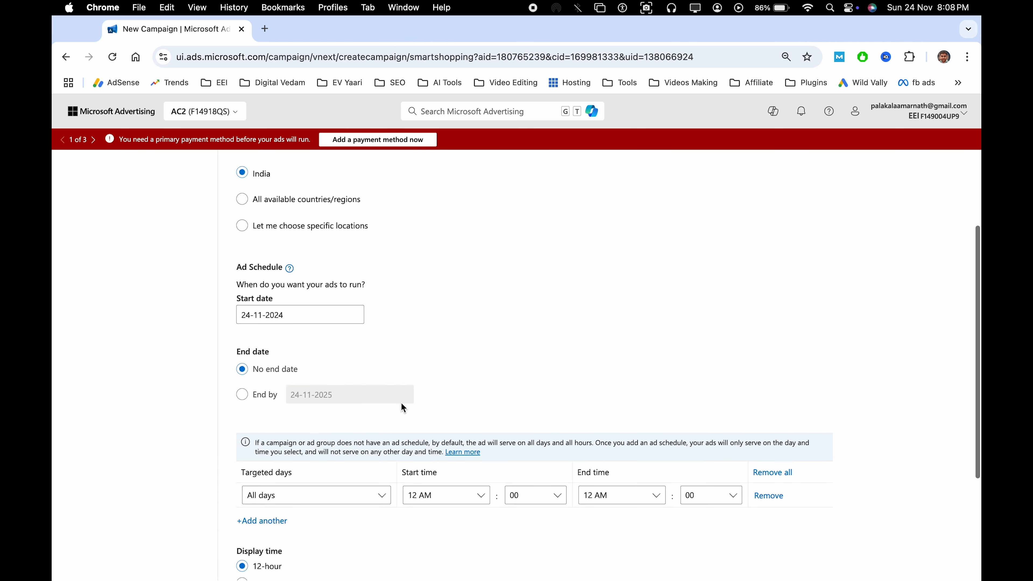
scroll(306, 339, "down", 4)
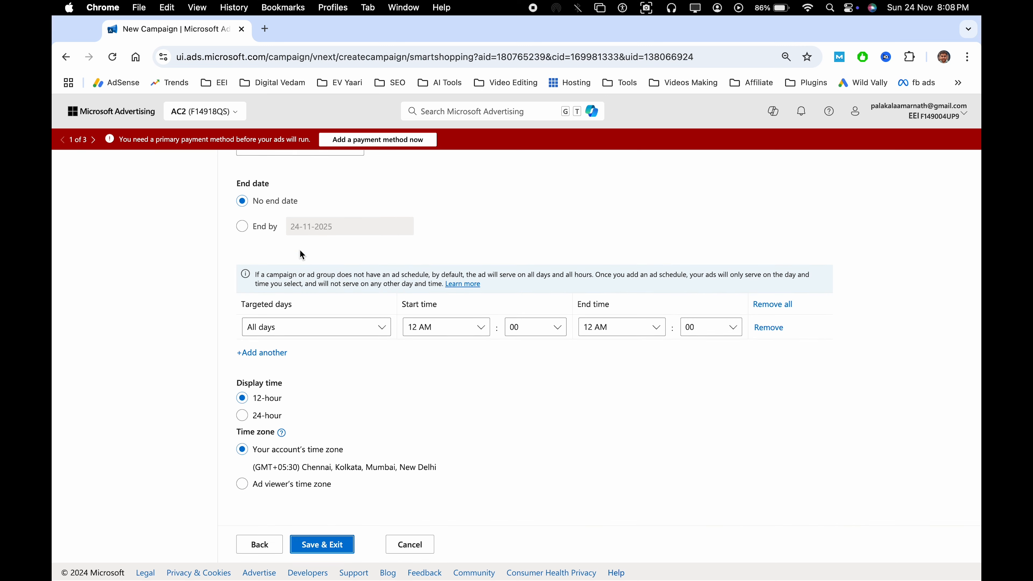
scroll(287, 289, "up", 1)
scroll(287, 289, "up", 2)
scroll(284, 355, "down", 3)
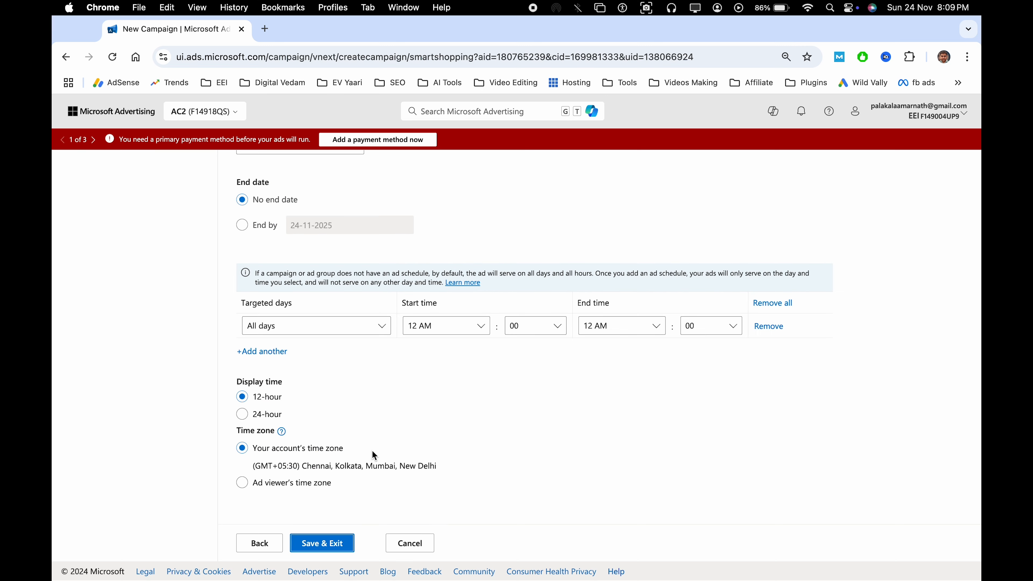
left_click(324, 547)
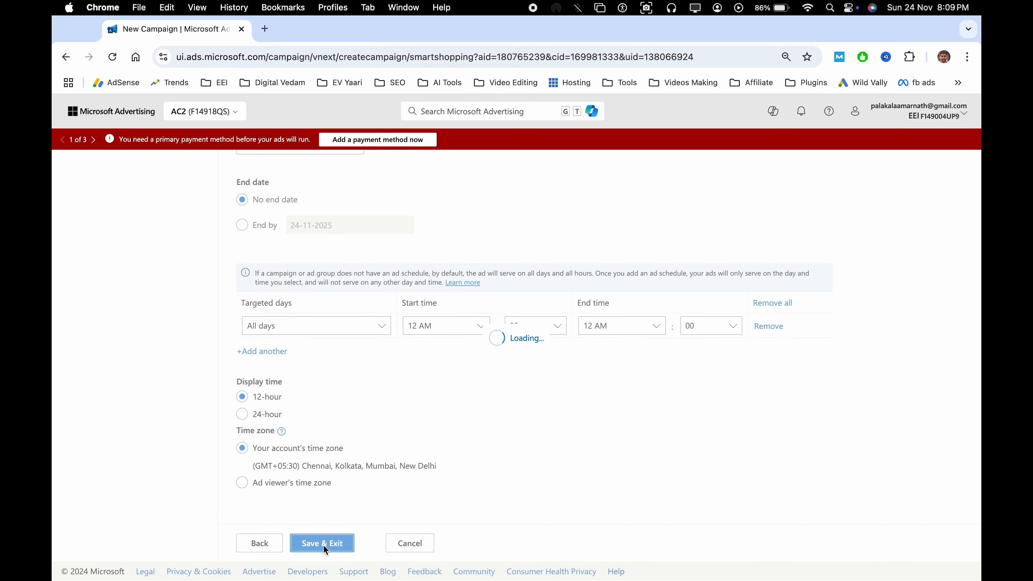
- Pause the ship1 campaign in the campaign list and look over the full list of campaigns
scroll(265, 501, "down", 5)
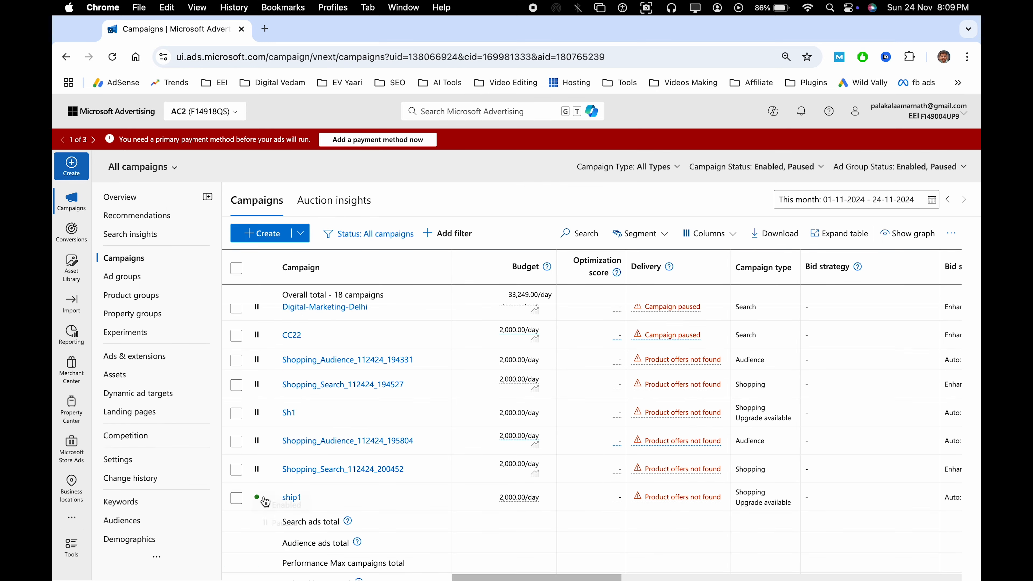
left_click(278, 524)
scroll(265, 455, "up", 2)
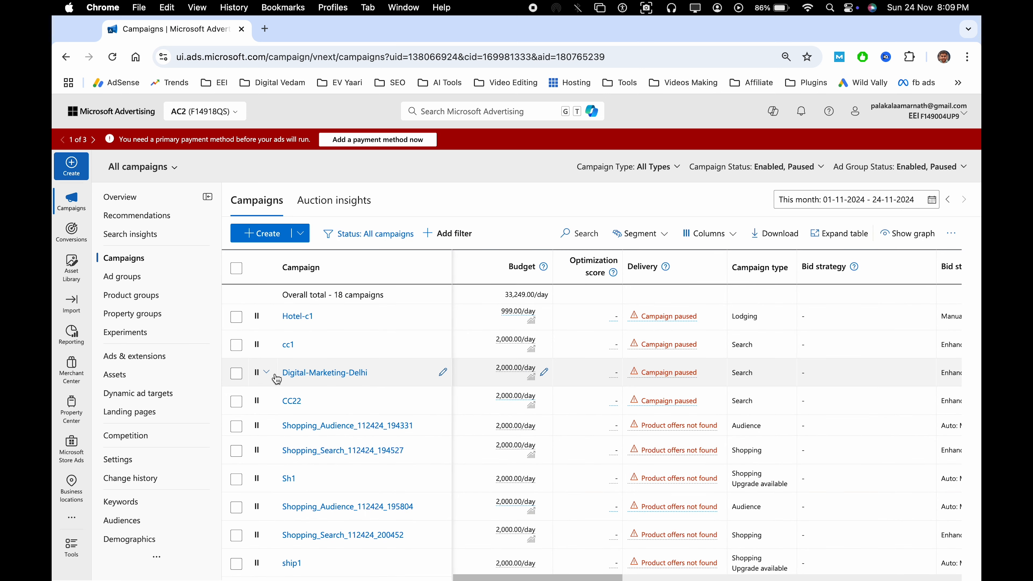
scroll(325, 387, "up", 5)
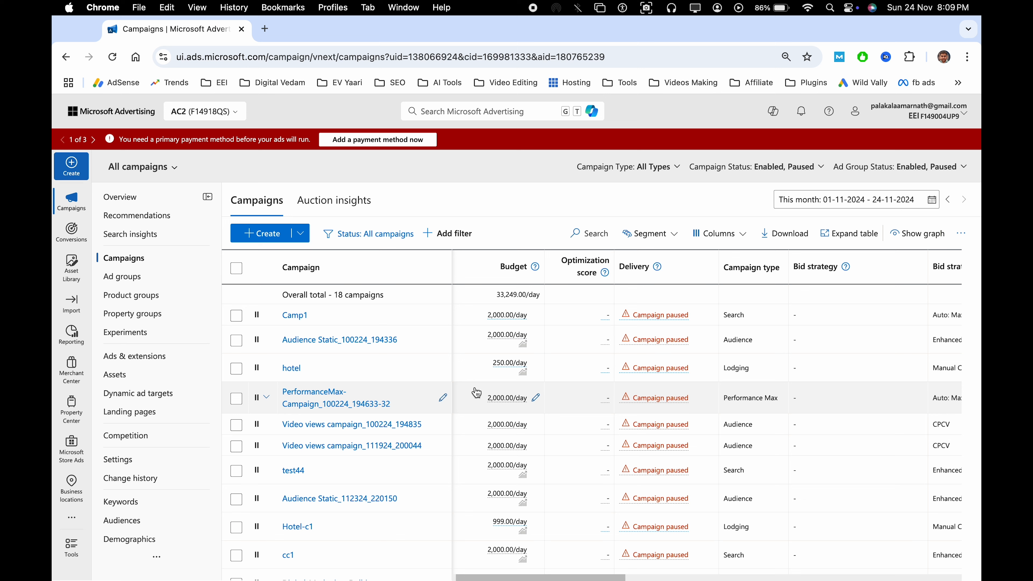